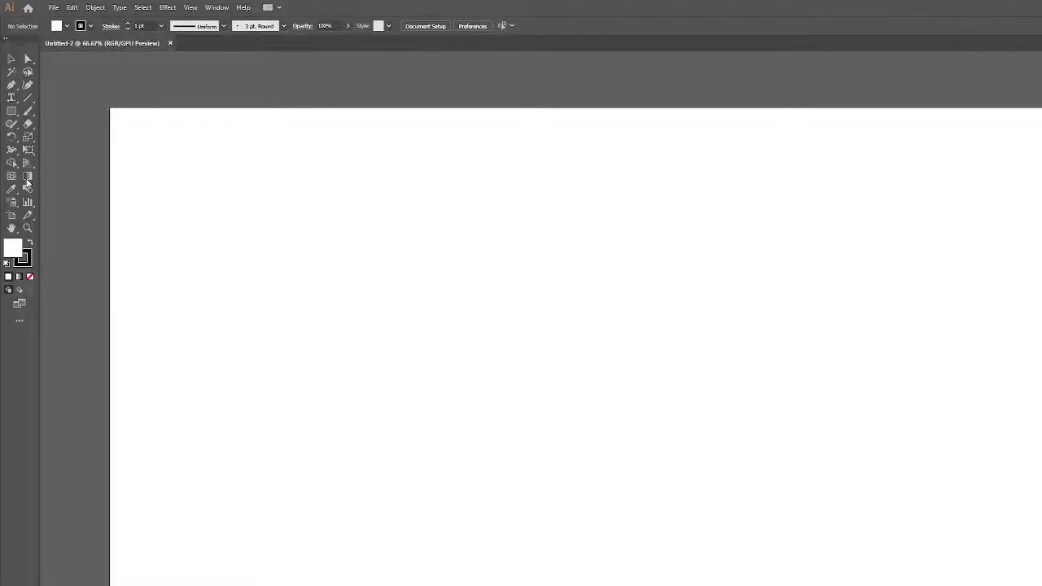
Place bugatti.png from Pictures > car image onto the artboard as a tracing reference.
left_click(53, 7)
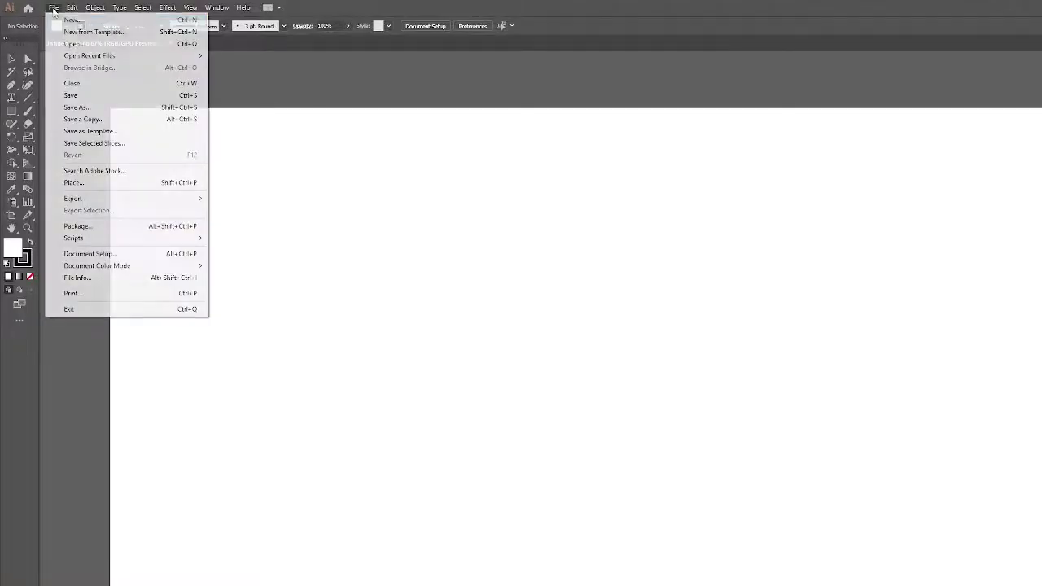
left_click(73, 182)
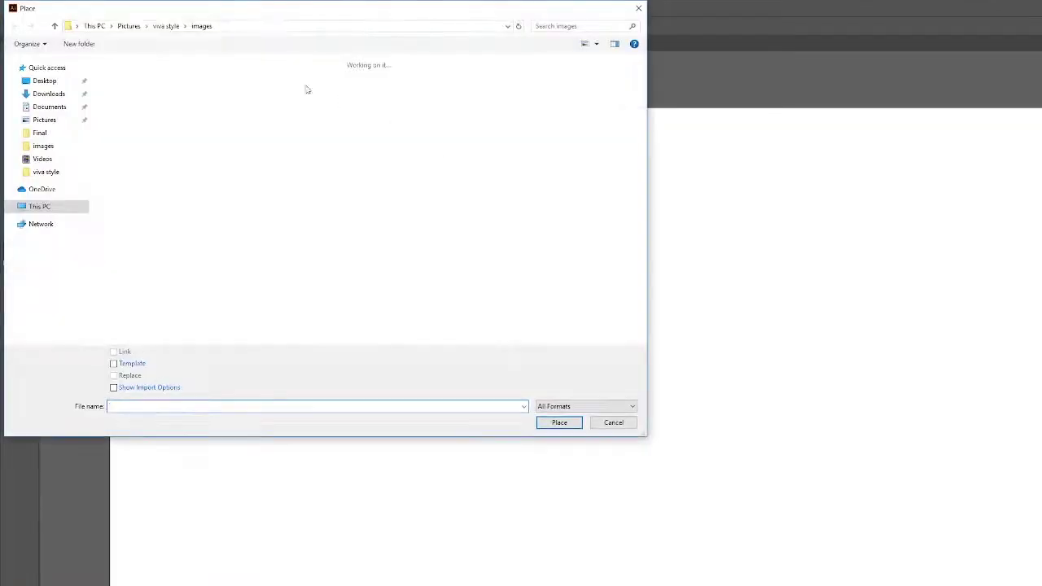
left_click(46, 110)
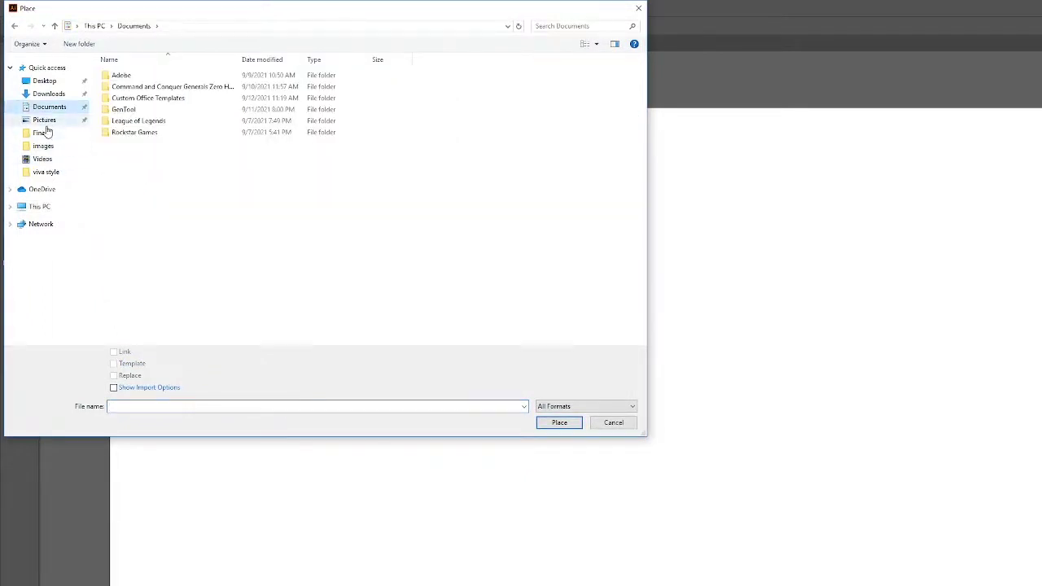
left_click(45, 121)
double_click(146, 94)
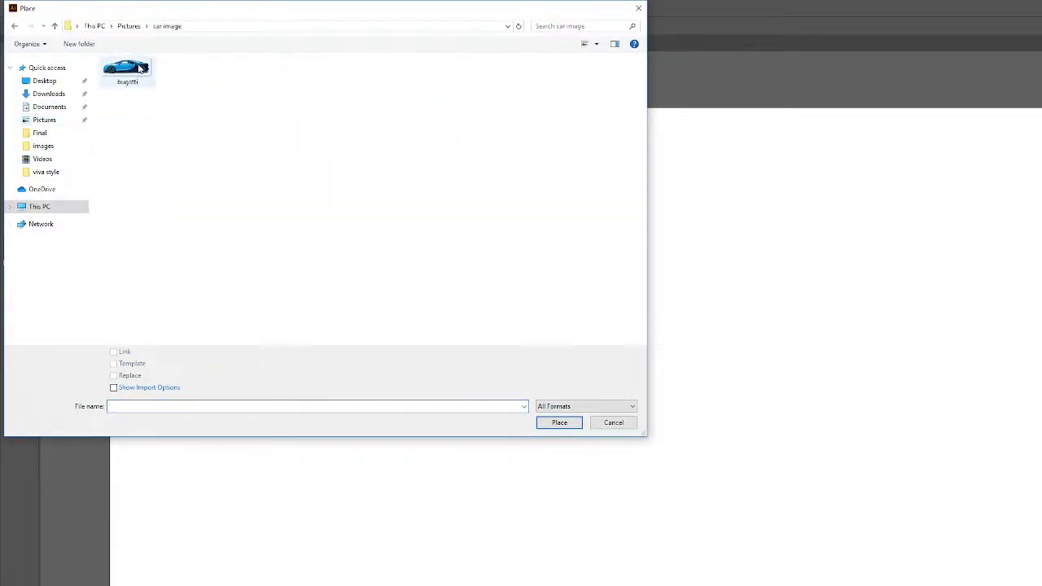
left_click(561, 422)
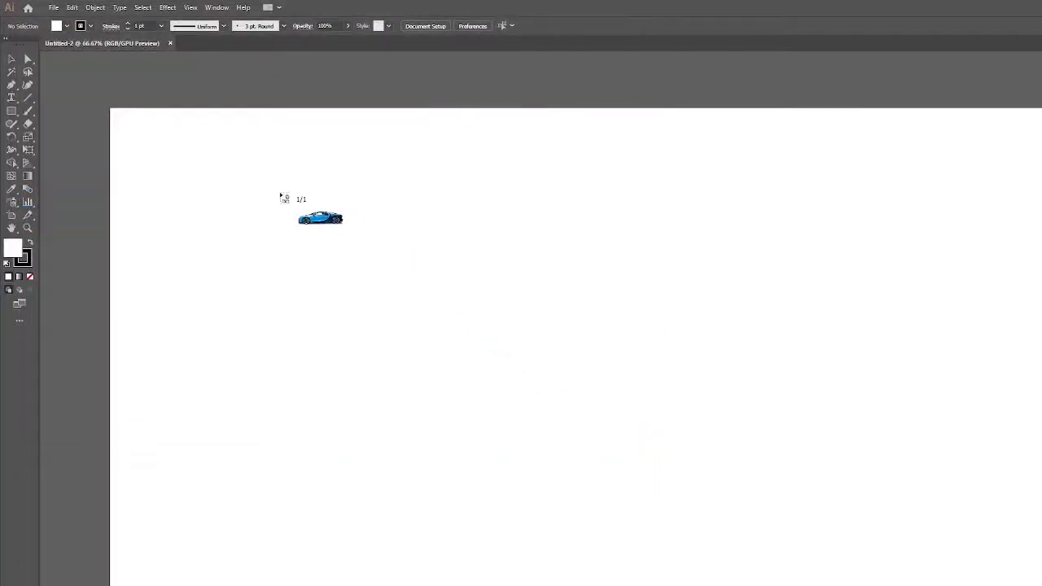
left_click(281, 195)
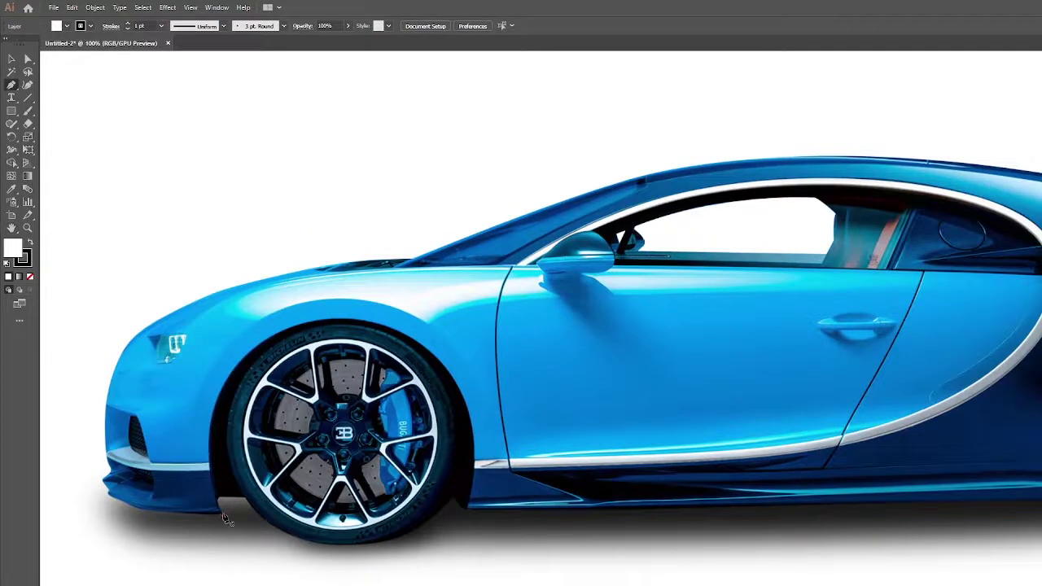
Pen-trace the body outline from the front wheel arch along the sill to the rear arch.
left_click(223, 513)
left_click_drag(244, 356, 264, 350)
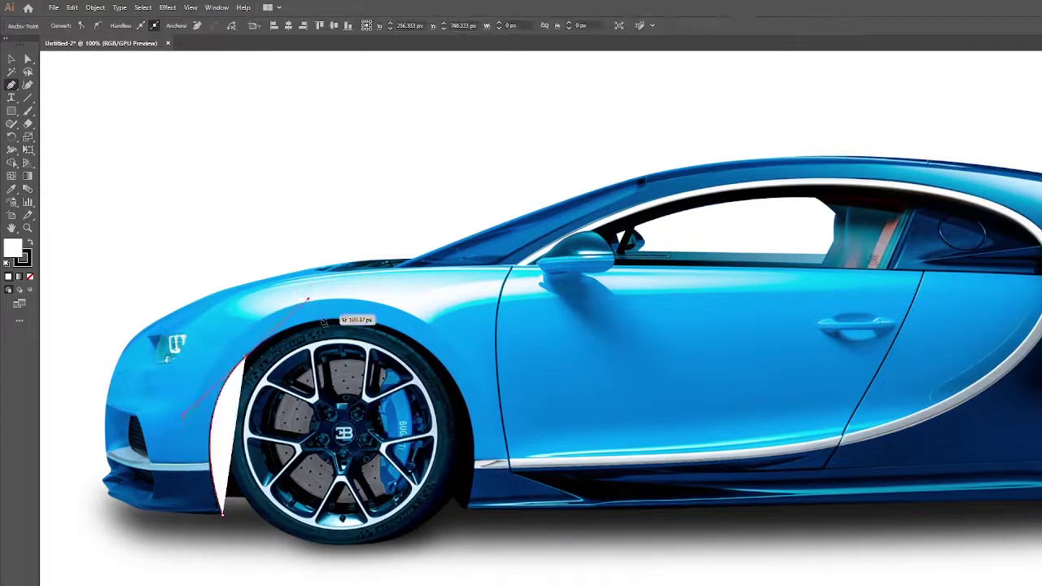
left_click_drag(371, 323, 424, 348)
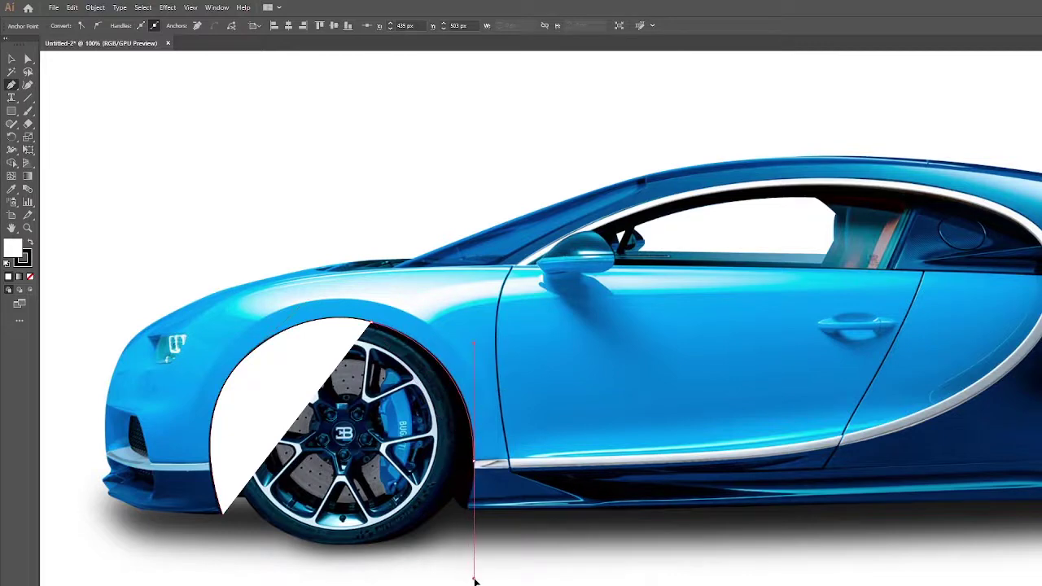
left_click_drag(474, 582, 474, 582)
left_click_drag(470, 508, 482, 523)
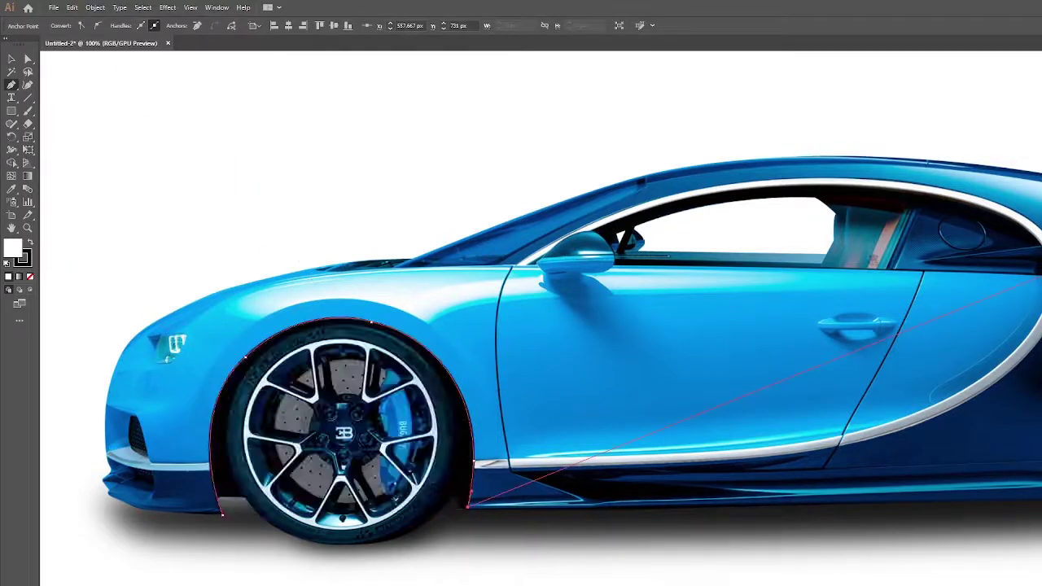
scroll(572, 525, "right", 5)
left_click_drag(886, 554, 896, 577)
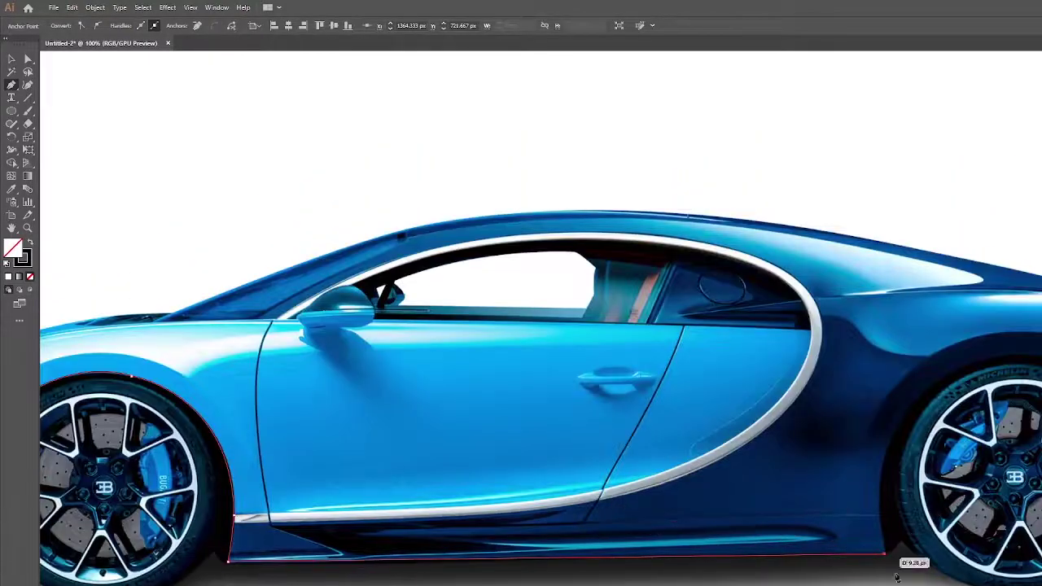
left_click_drag(1007, 361, 963, 405)
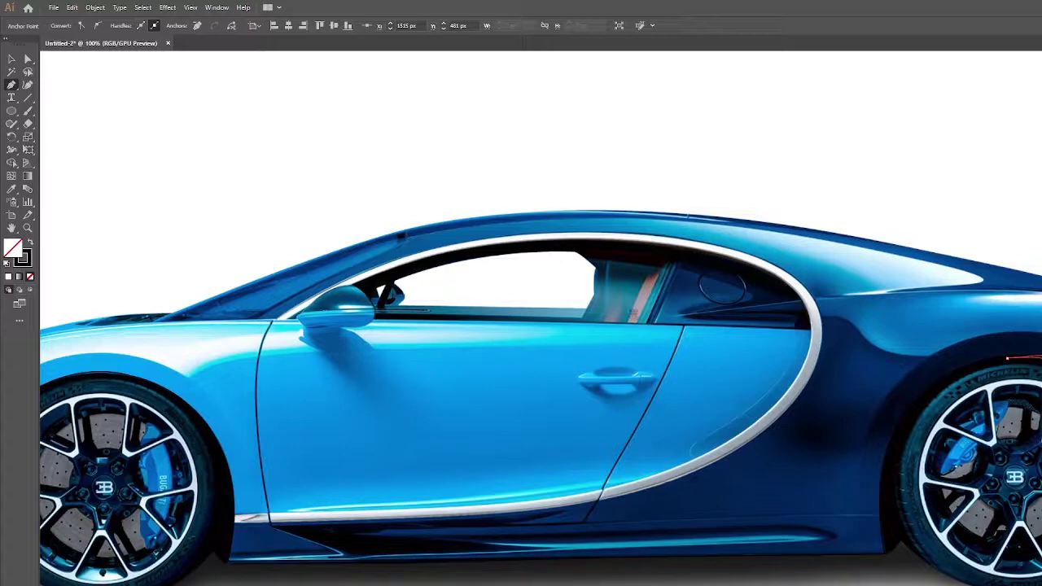
Continue the outline around the rear arch, up the rear bumper and around the tail light.
left_click_drag(416, 99, 196, 112)
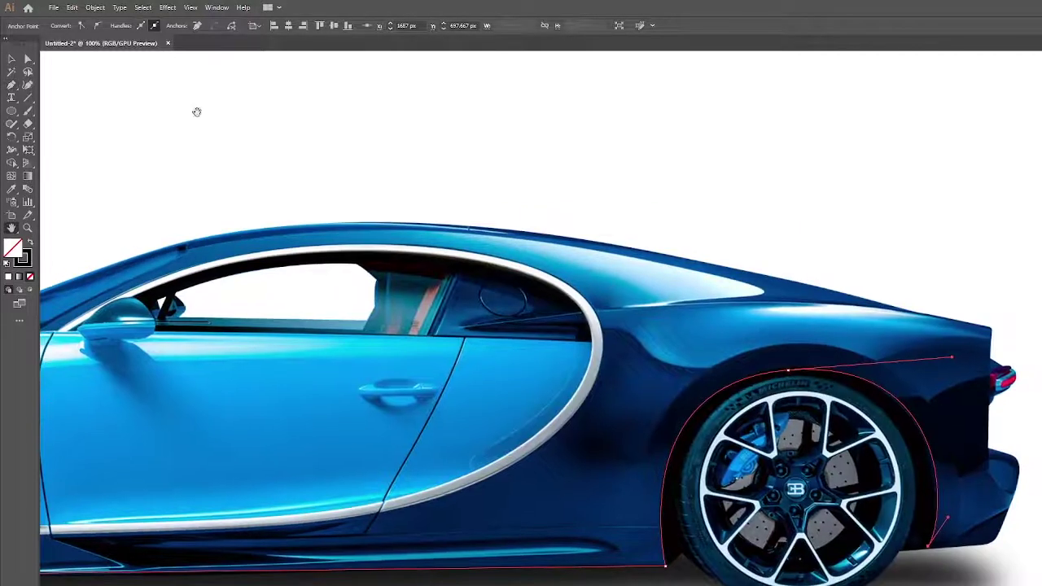
left_click(991, 545)
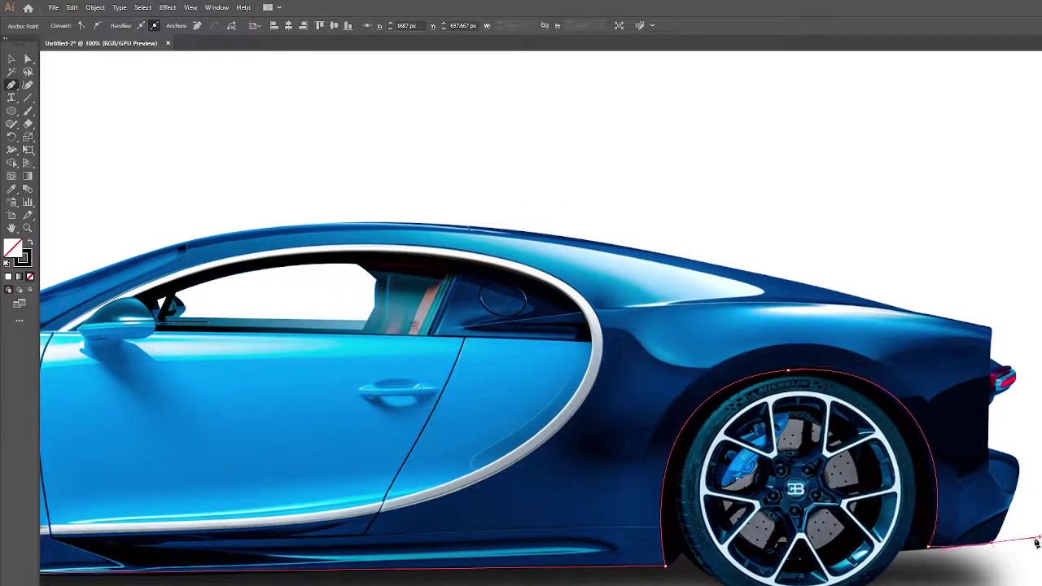
left_click(990, 547)
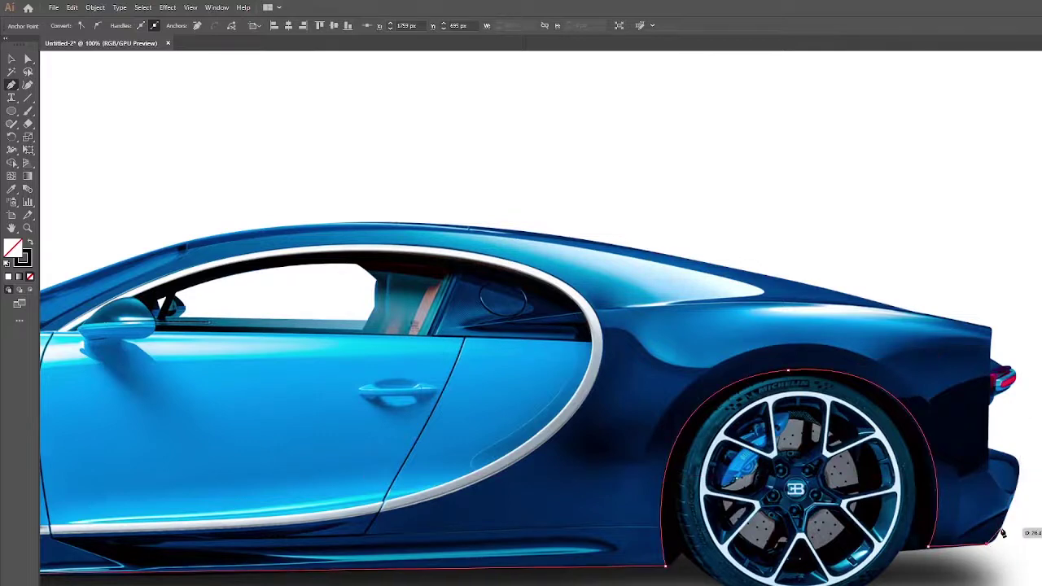
left_click_drag(1018, 468, 997, 453)
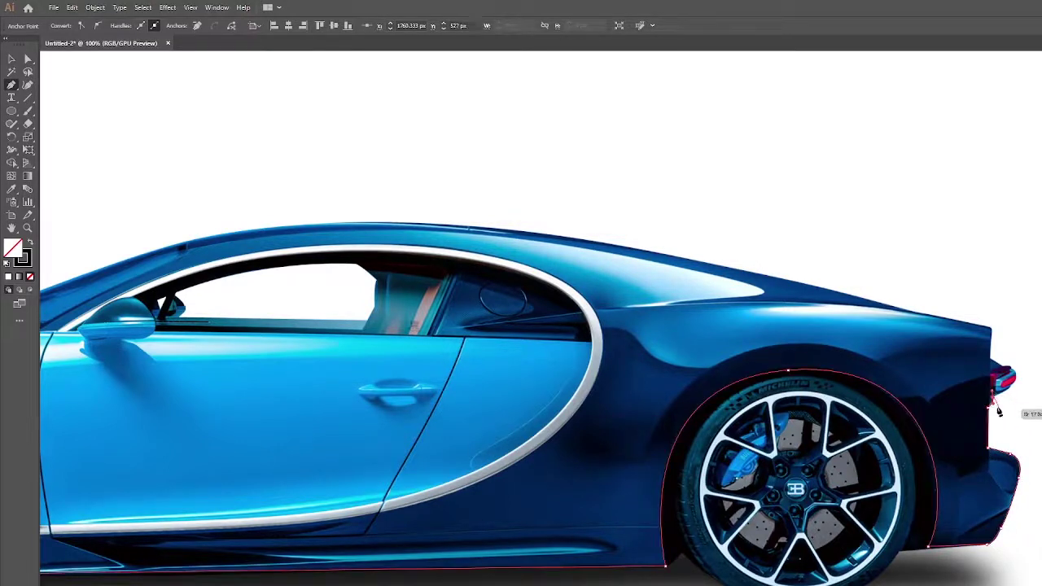
scroll(936, 423, "up", 2)
scroll(940, 469, "up", 2)
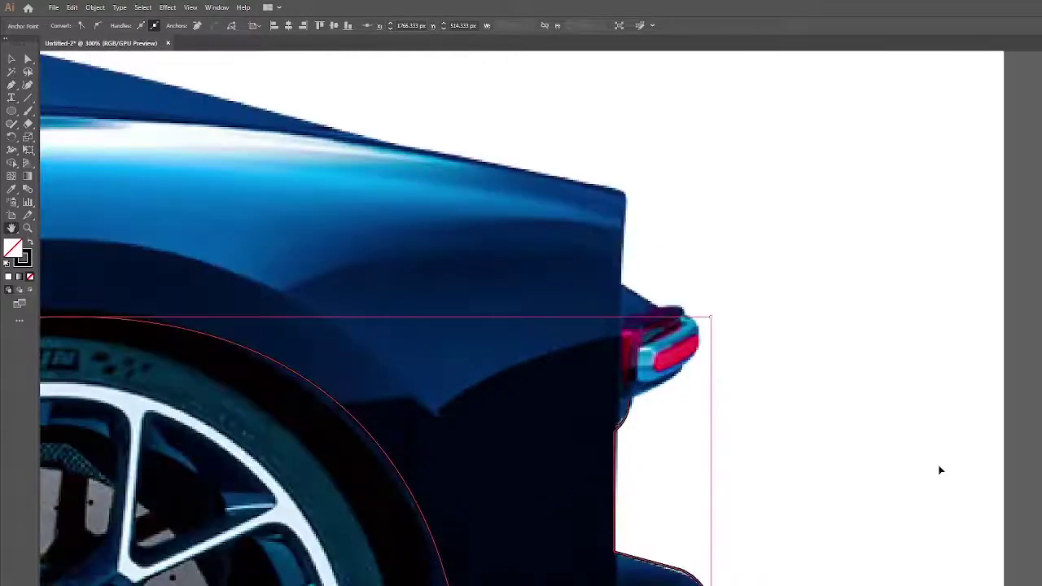
scroll(940, 470, "up", 1)
left_click(641, 402)
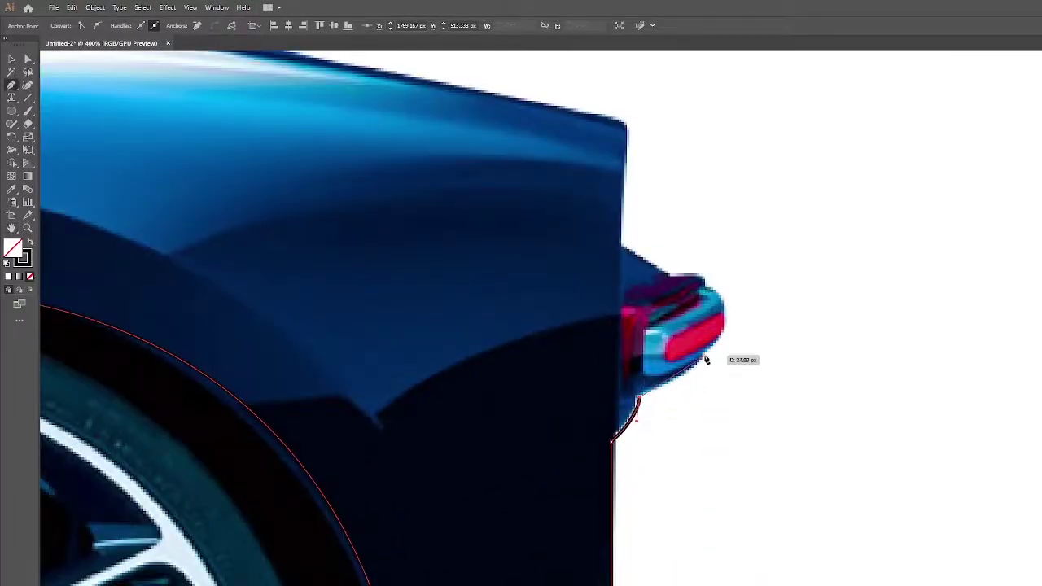
mouse_move(698, 336)
left_mouse_down()
mouse_move(707, 289)
mouse_move(651, 250)
left_mouse_up()
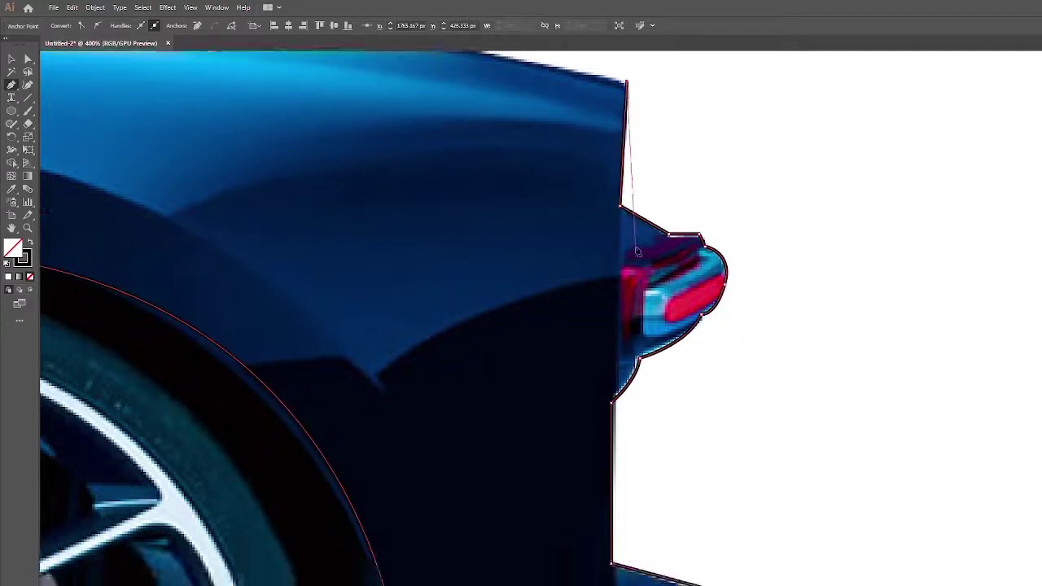
Follow the rear roofline with curved anchors.
left_click_drag(628, 77, 368, 404)
key("ctrl+minus")
key("ctrl+minus")
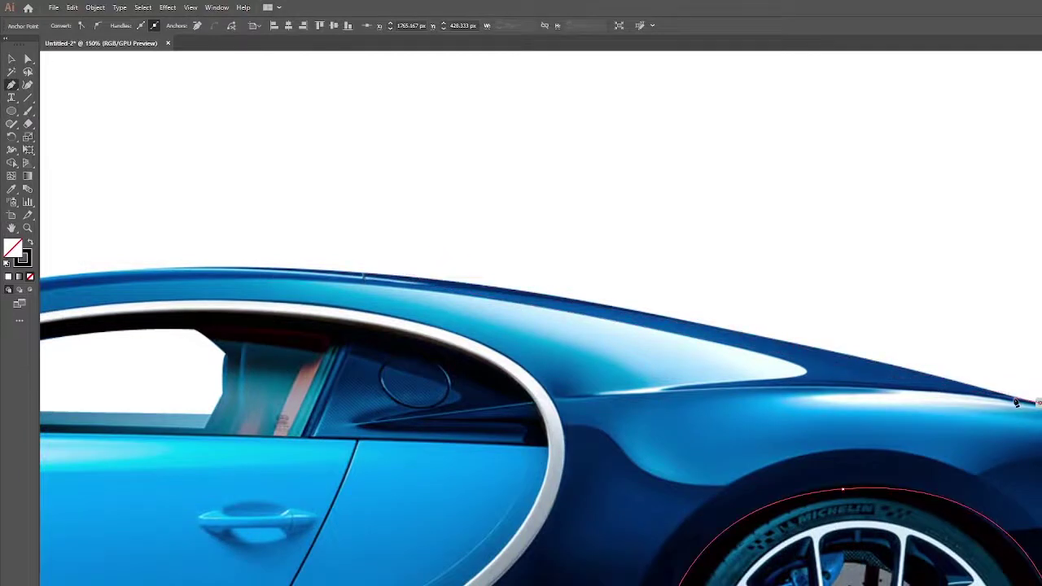
left_click_drag(364, 275, 166, 269)
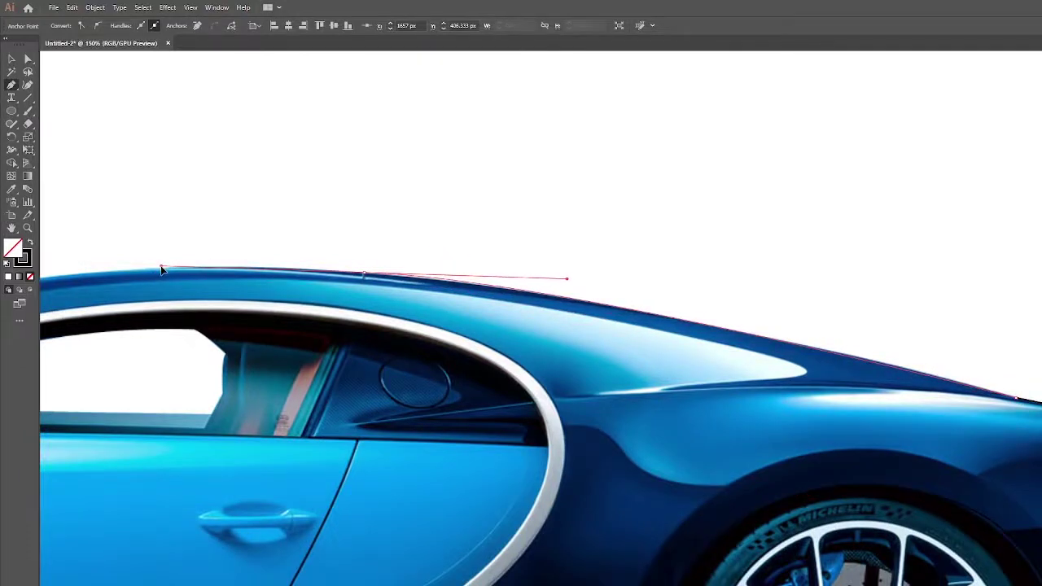
left_click_drag(568, 279, 604, 305)
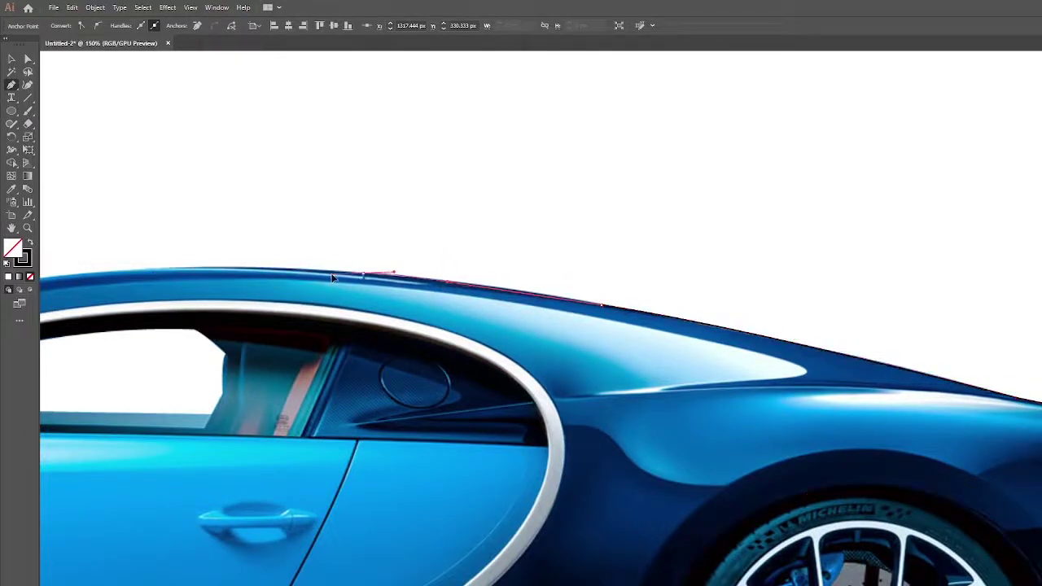
left_click_drag(333, 279, 239, 282)
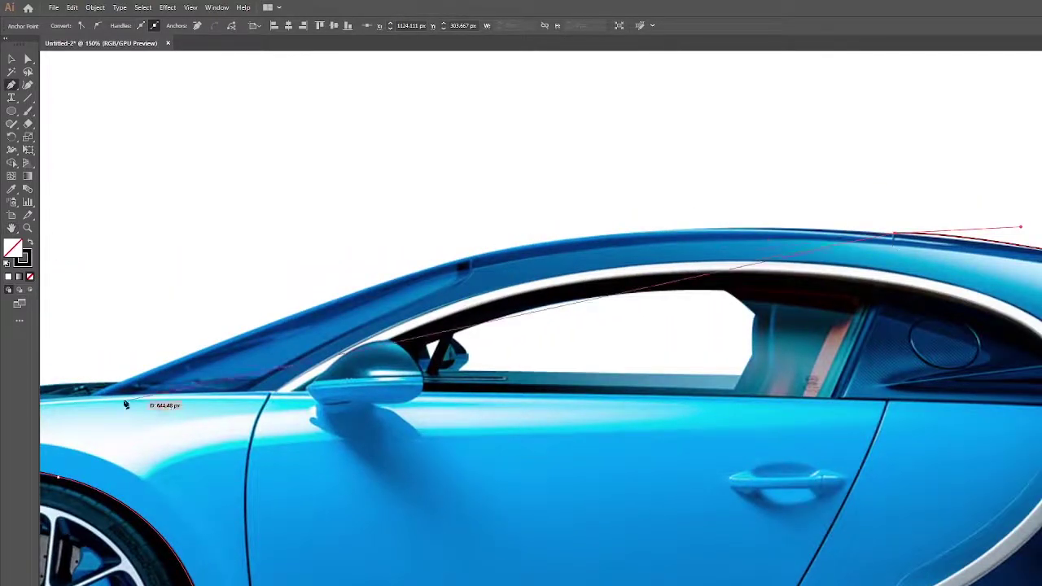
left_click_drag(470, 258, 316, 299)
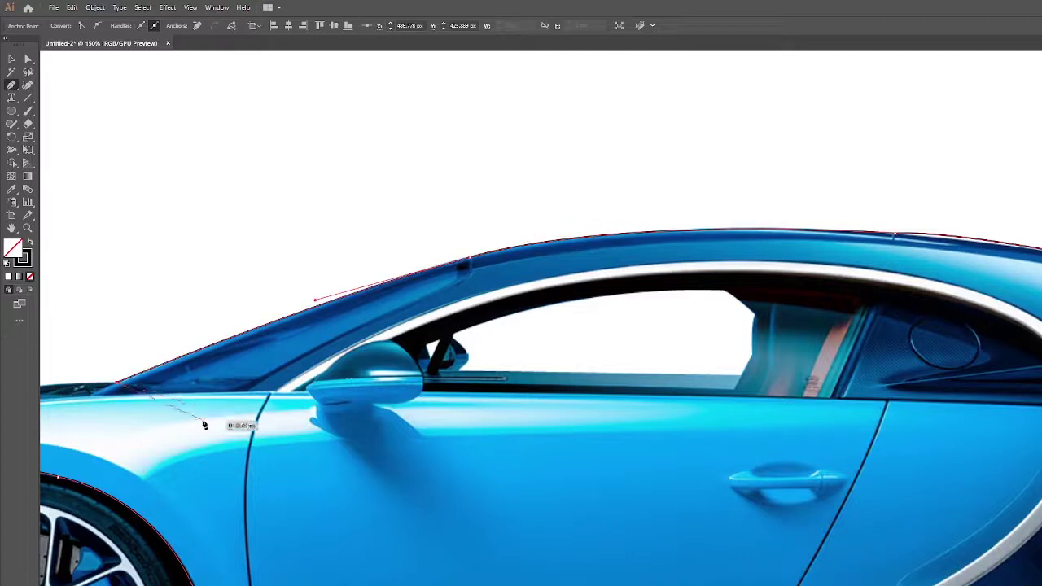
Trace the windscreen, hood and nose with a sharp nose corner, then close and deselect the outline.
left_click_drag(204, 426, 815, 393)
left_click_drag(438, 397, 319, 461)
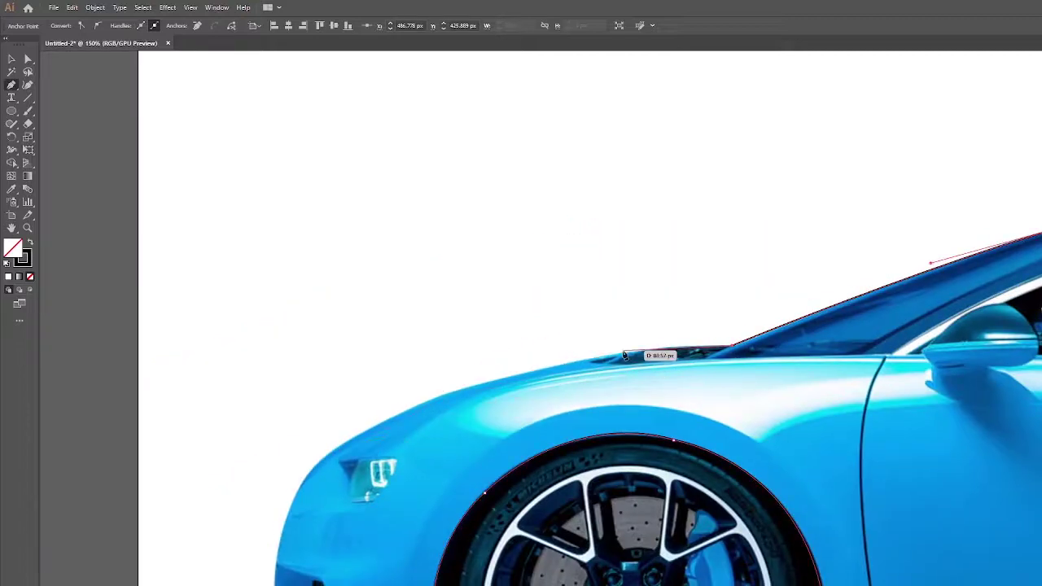
left_click_drag(570, 366, 485, 388)
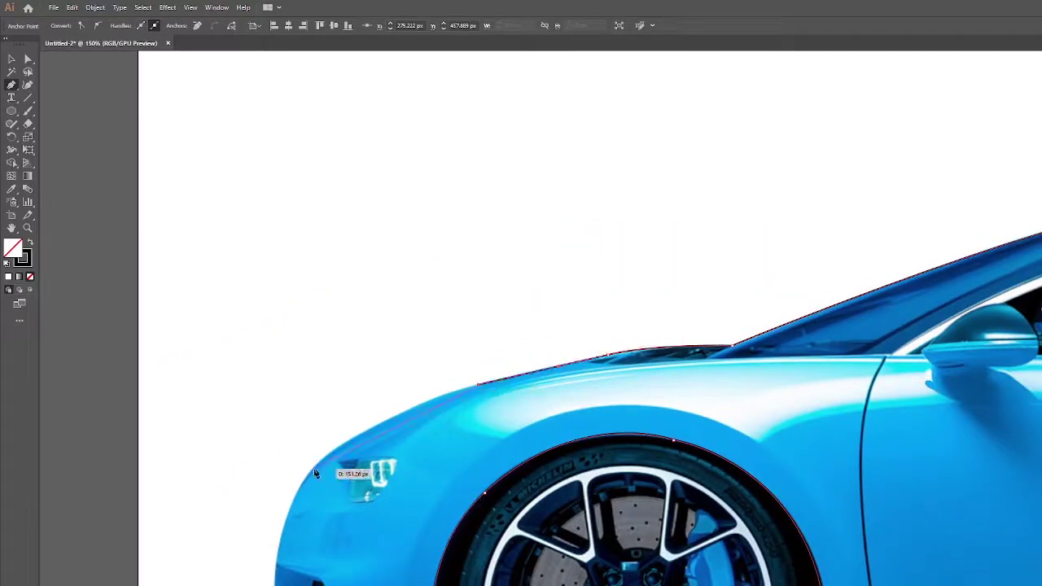
left_click_drag(364, 432, 333, 462)
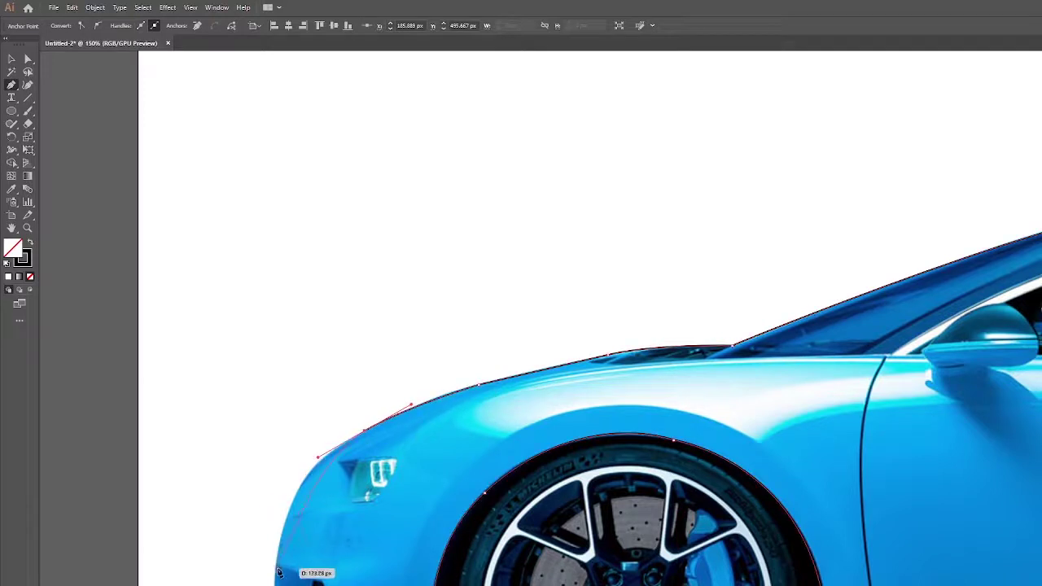
left_click_drag(278, 561, 269, 584)
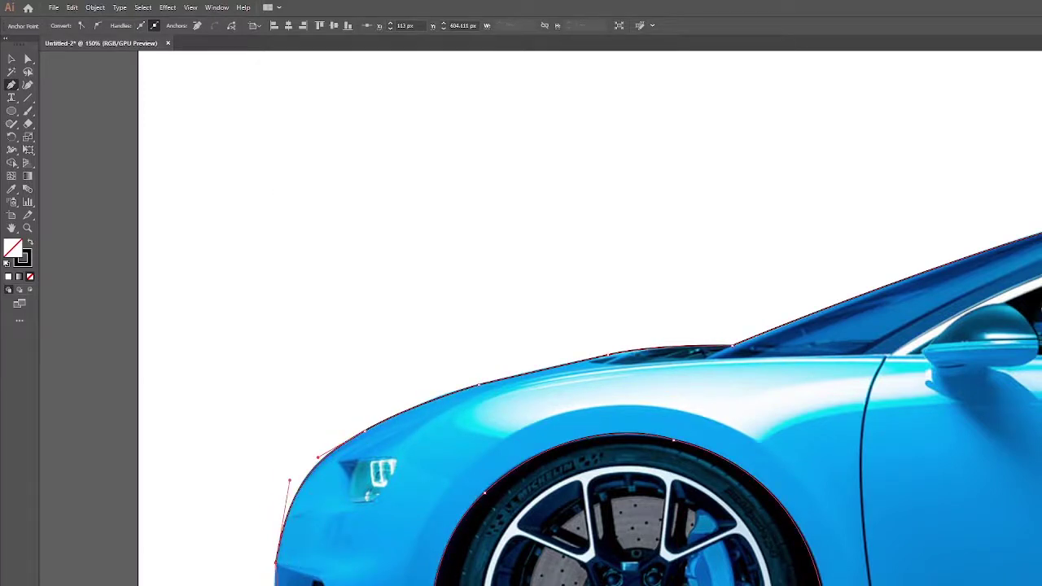
left_click(278, 562)
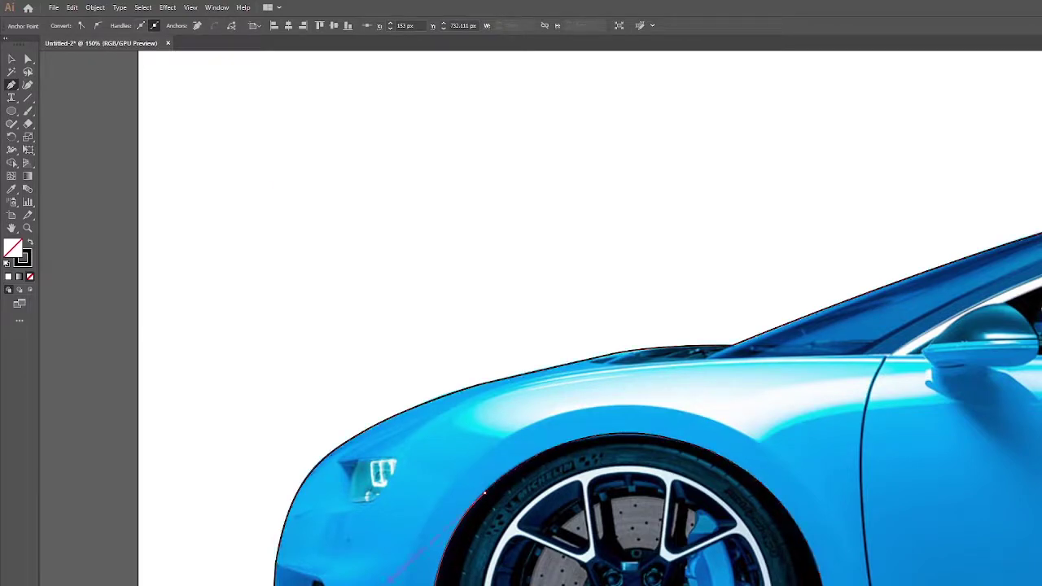
left_click(674, 441)
scroll(747, 472, "down", 3)
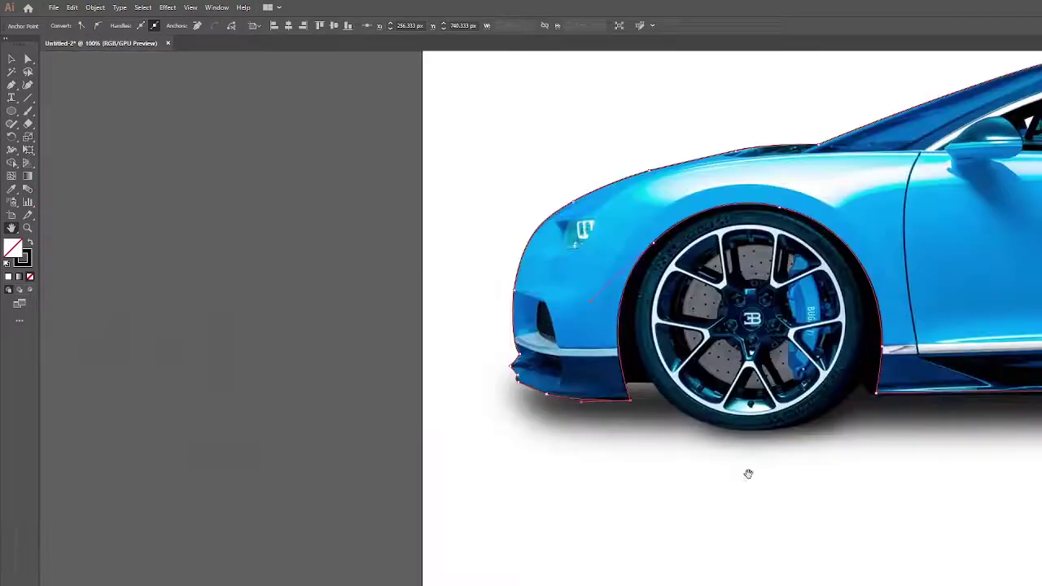
scroll(428, 510, "down", 2)
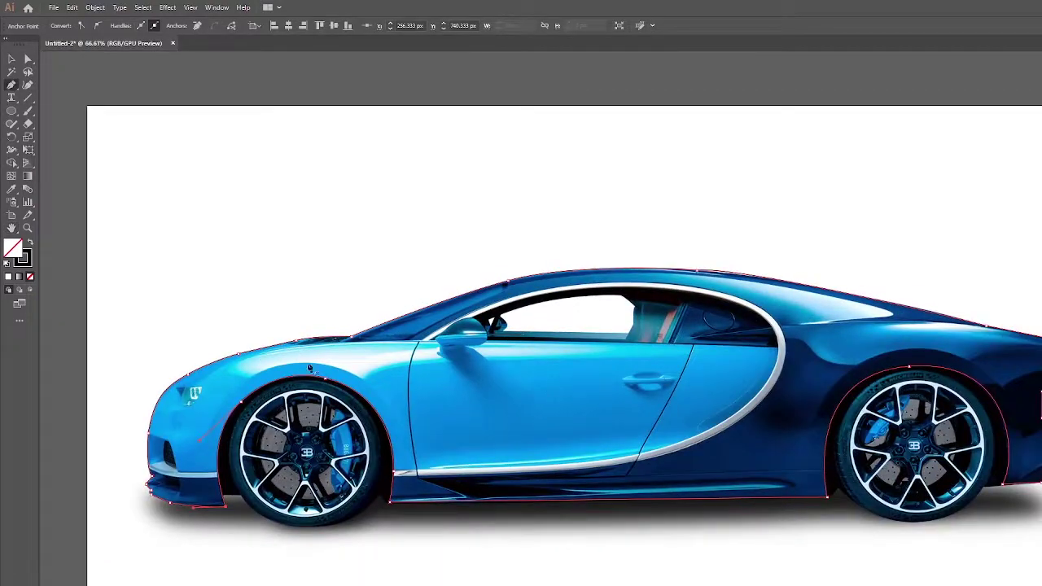
key("ctrl+shift+a")
Start a new path tracing the window arch trim around the cabin.
key("ctrl+1")
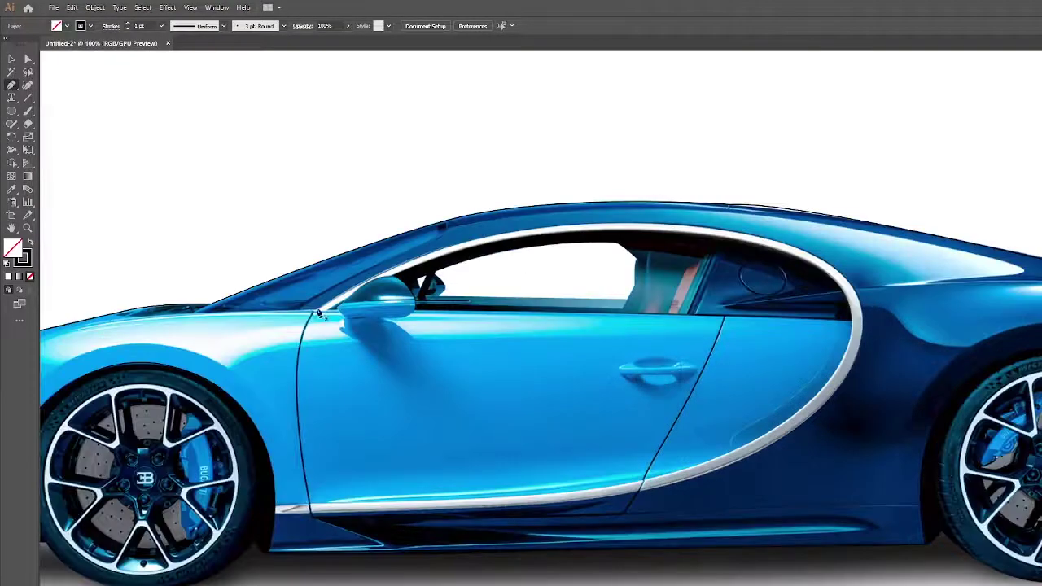
mouse_move(671, 234)
left_mouse_down()
mouse_move(695, 259)
mouse_move(865, 320)
mouse_move(906, 348)
left_mouse_up()
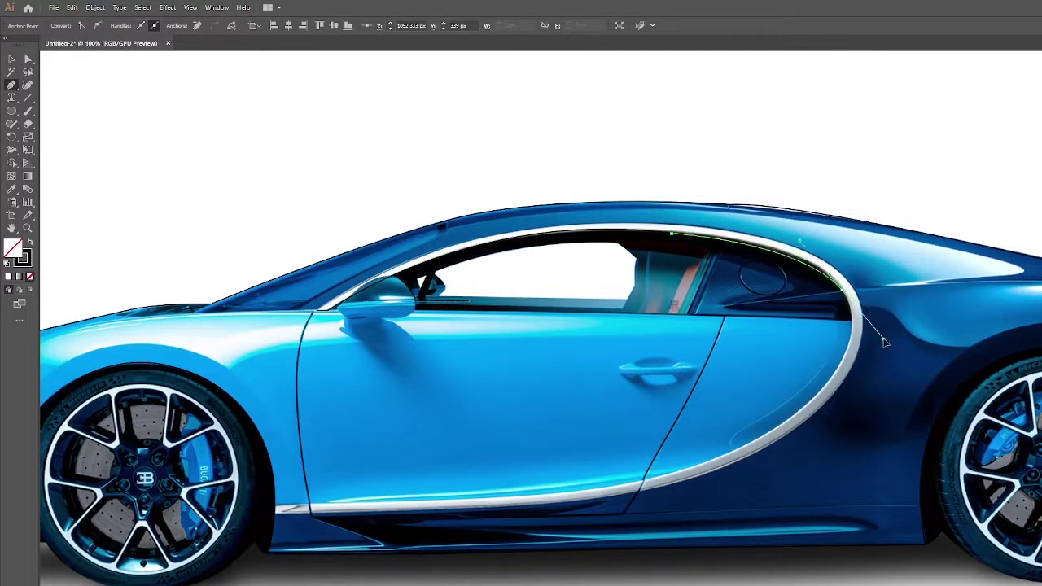
left_click_drag(788, 427, 769, 470)
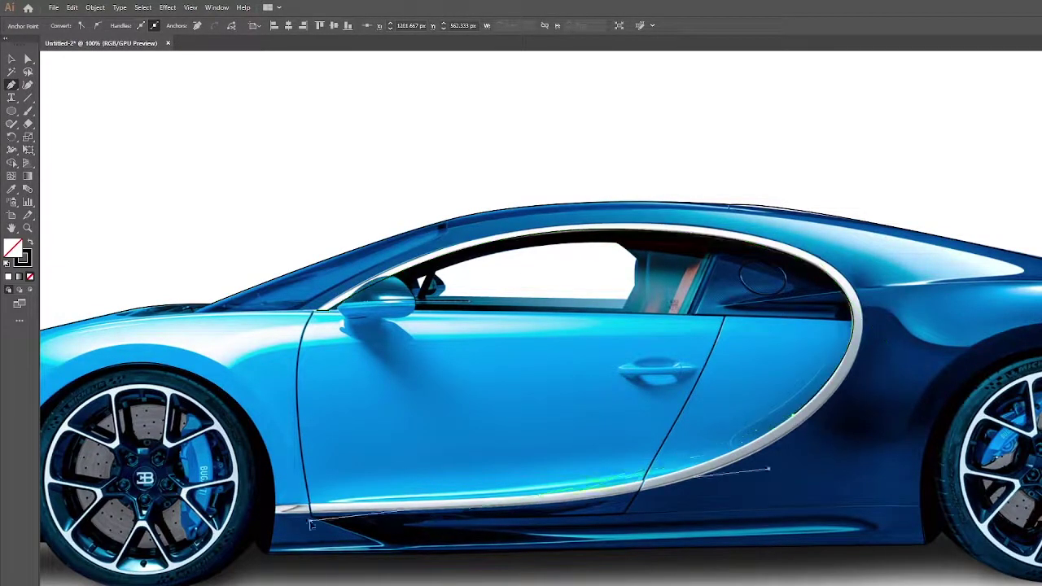
left_click_drag(643, 487, 632, 497)
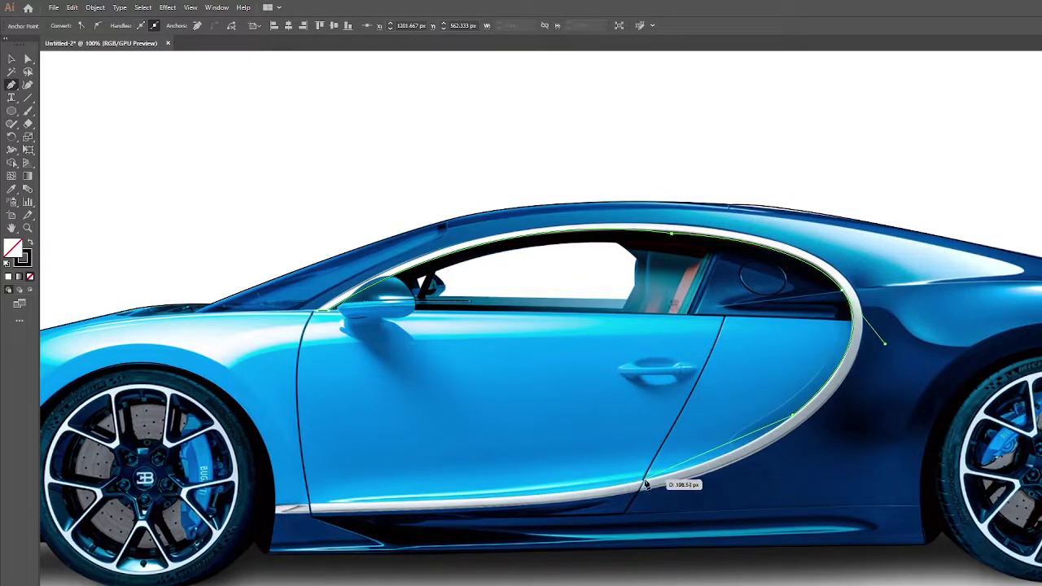
left_click(575, 495, "ctrl")
Extend the trim path along the sill, up the lower arch and along the top window line.
mouse_move(538, 509)
left_mouse_down()
mouse_move(317, 509)
mouse_move(193, 495)
left_mouse_up()
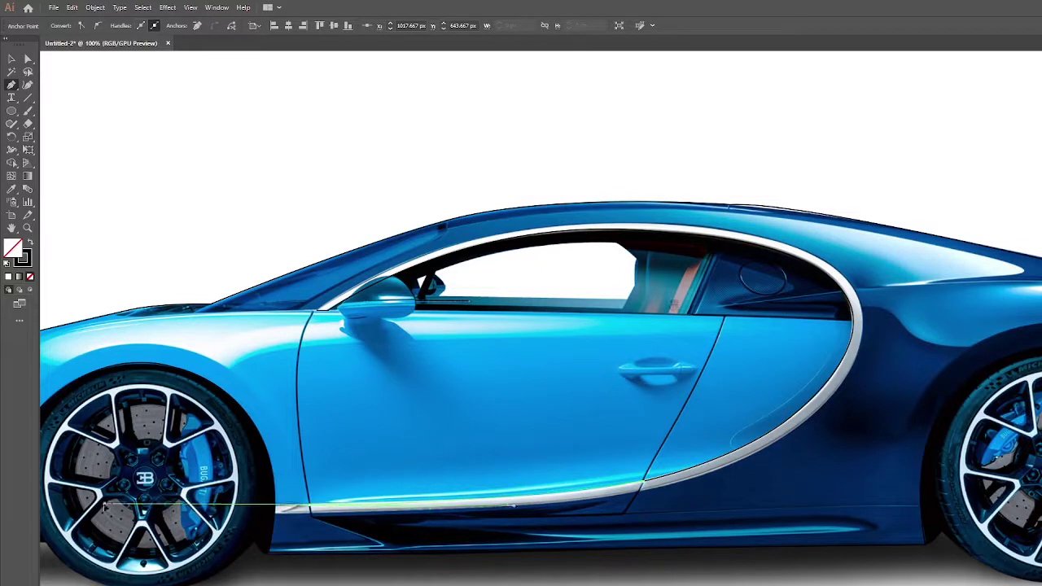
mouse_move(104, 506)
left_mouse_down()
mouse_move(316, 509)
mouse_move(278, 530)
left_mouse_up()
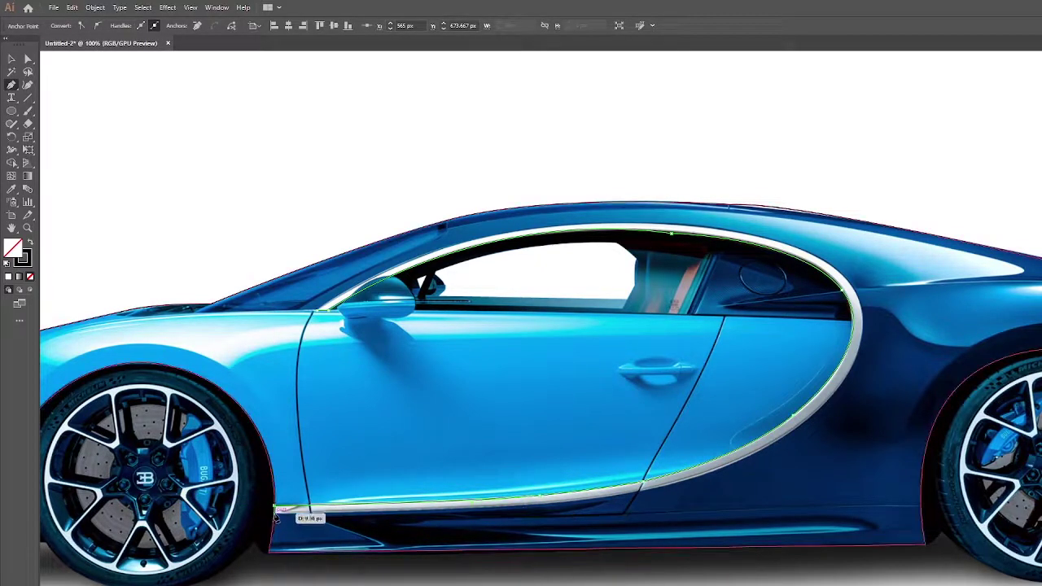
mouse_move(639, 487)
left_mouse_down()
mouse_move(859, 365)
mouse_move(867, 389)
left_mouse_up()
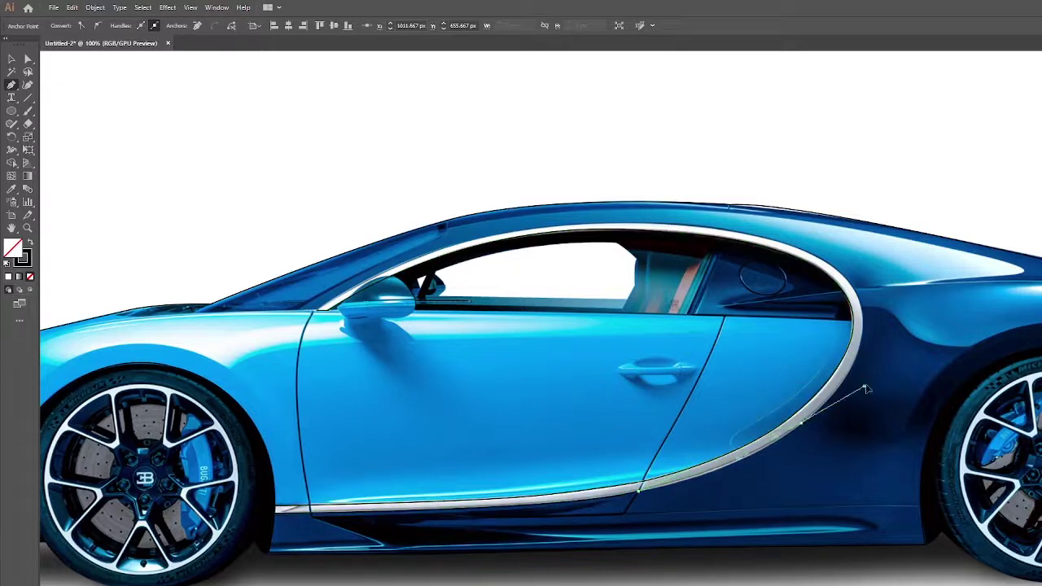
left_click_drag(855, 325, 867, 316)
left_click_drag(494, 215, 402, 270)
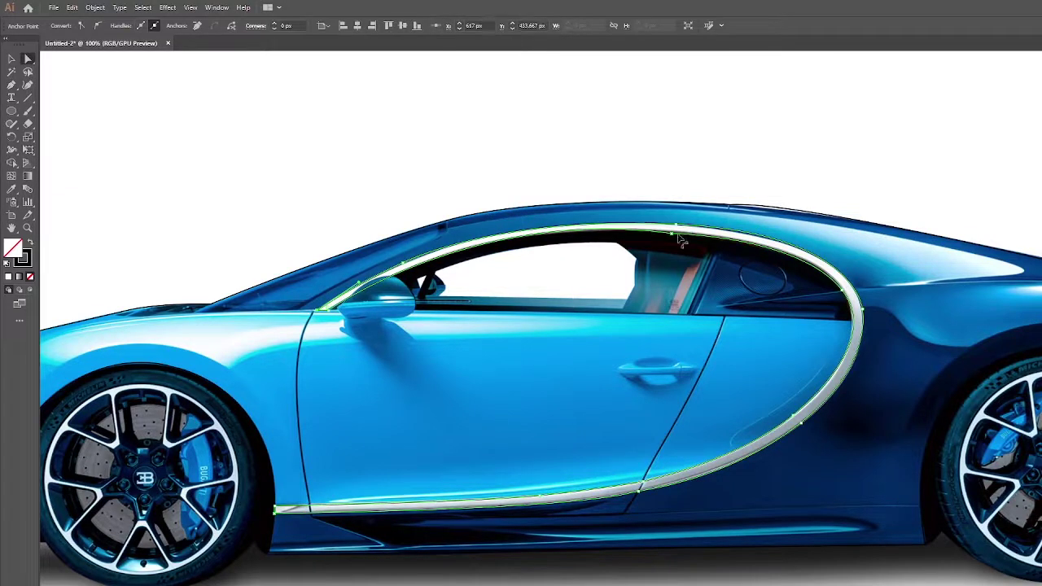
scroll(675, 233, "up", 4)
Smooth the roof-edge anchor with Direct Selection by reshaping and pulling out its handles.
left_click_drag(631, 398, 630, 400)
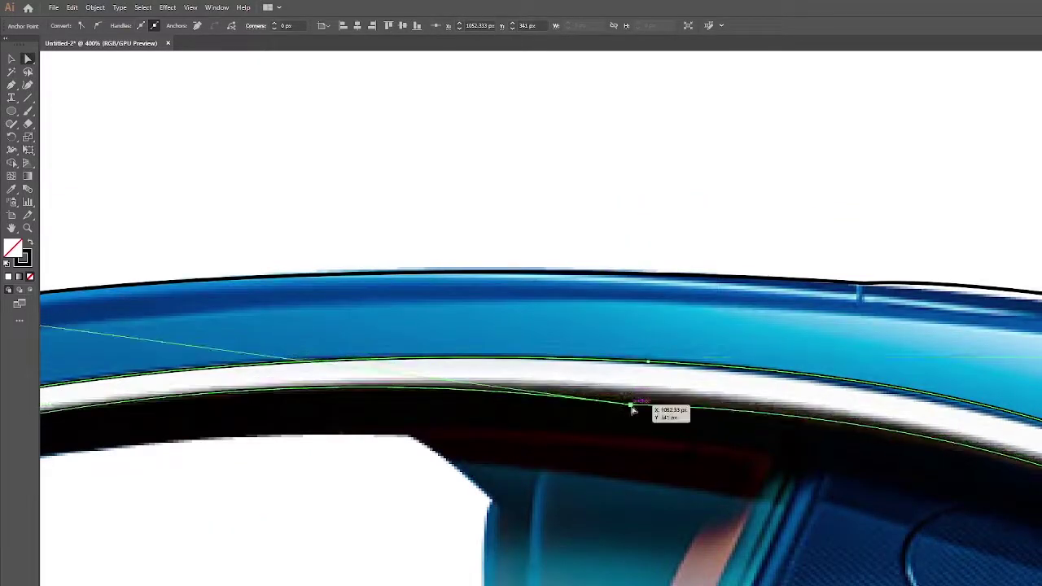
key("p")
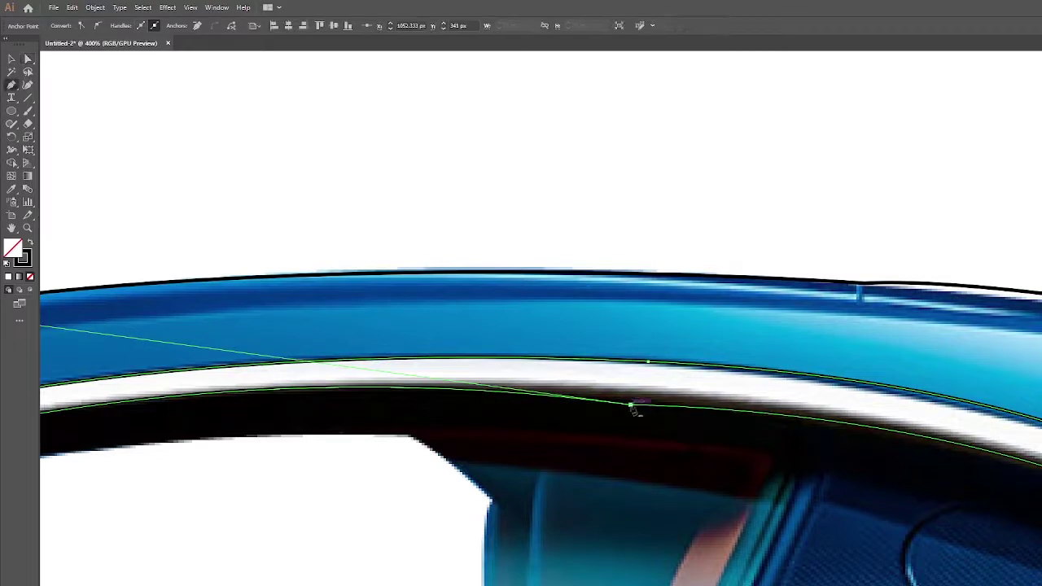
key("a")
left_click(632, 404)
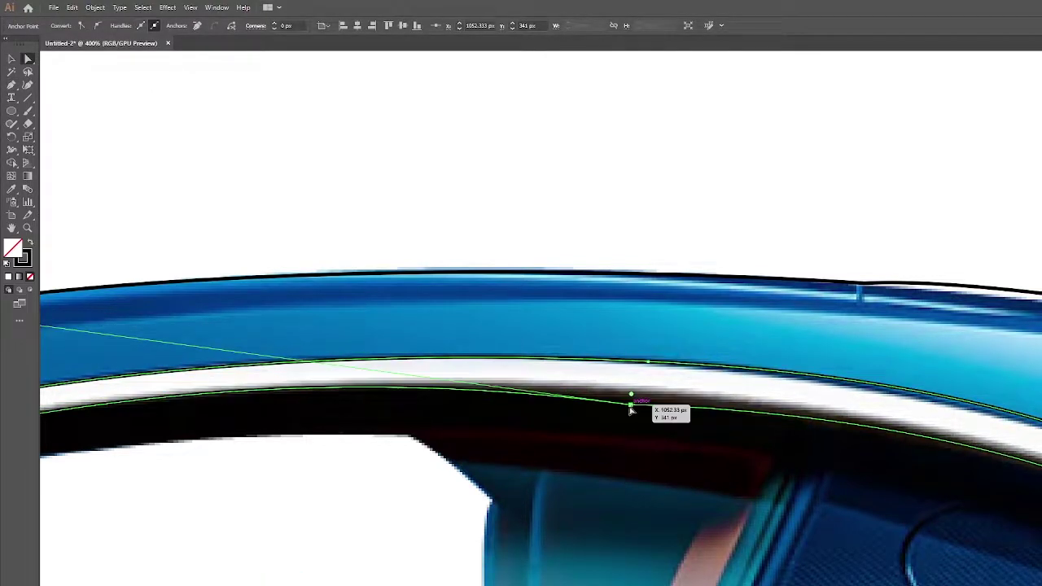
right_click(631, 404)
key("Escape")
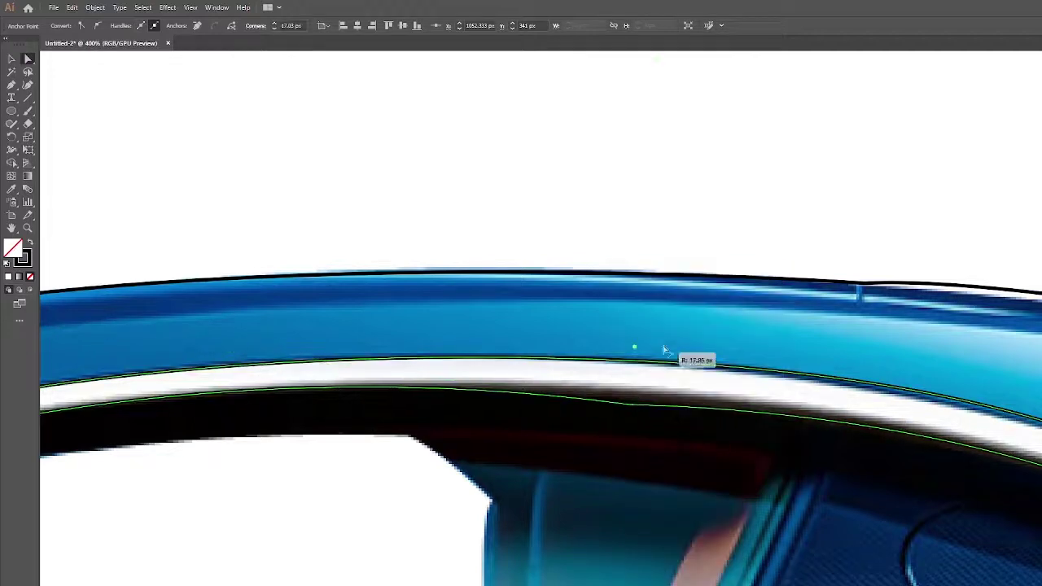
left_click_drag(633, 410, 719, 411)
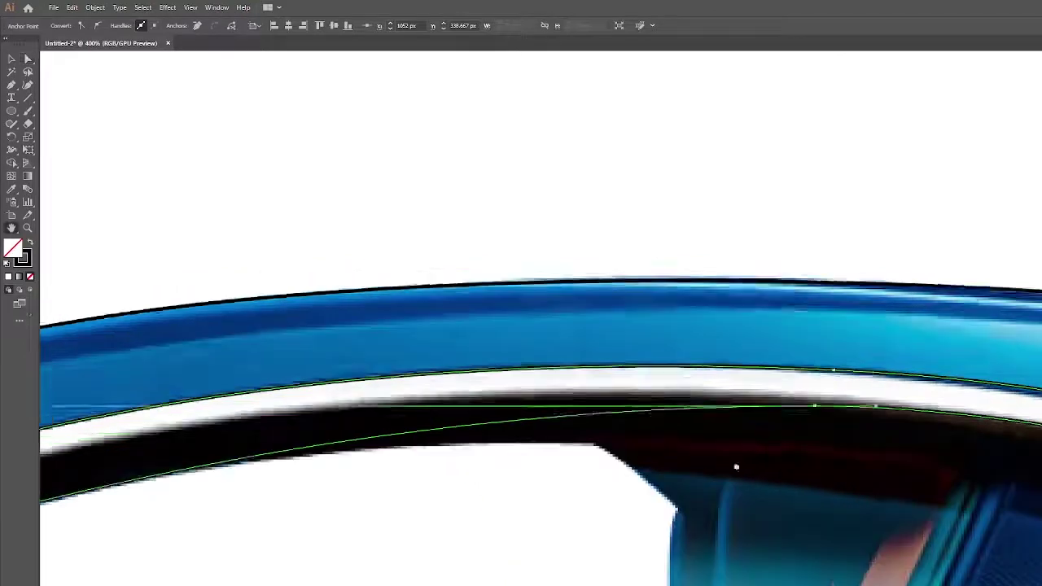
mouse_move(719, 411)
left_mouse_down()
mouse_move(8, 71)
mouse_move(807, 423)
left_mouse_up()
Select the neighbouring roof-edge anchor, zoom out and deselect the window path.
left_click_drag(1001, 423, 488, 432)
left_click(476, 361)
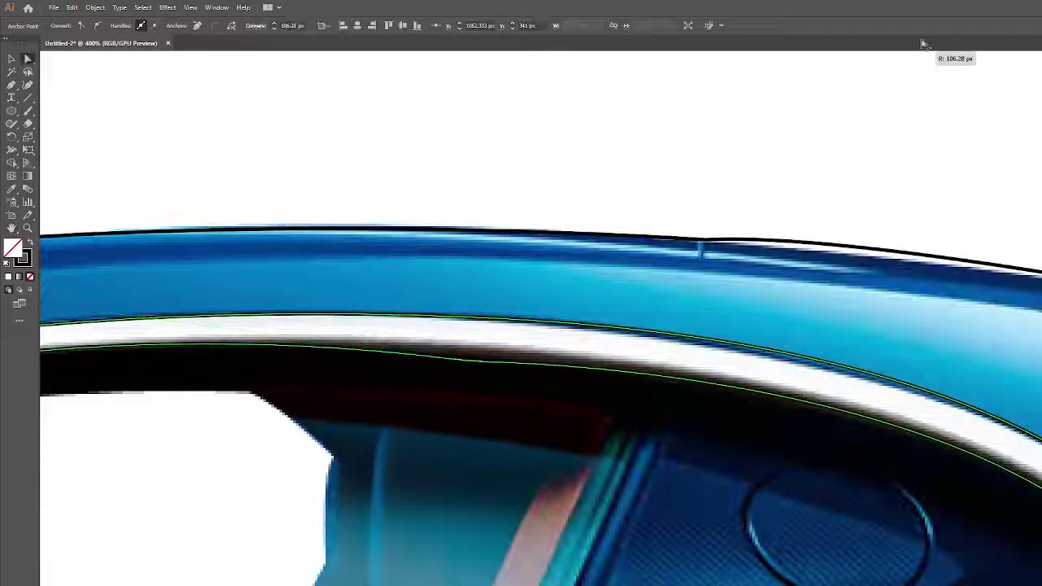
key("ctrl+minus")
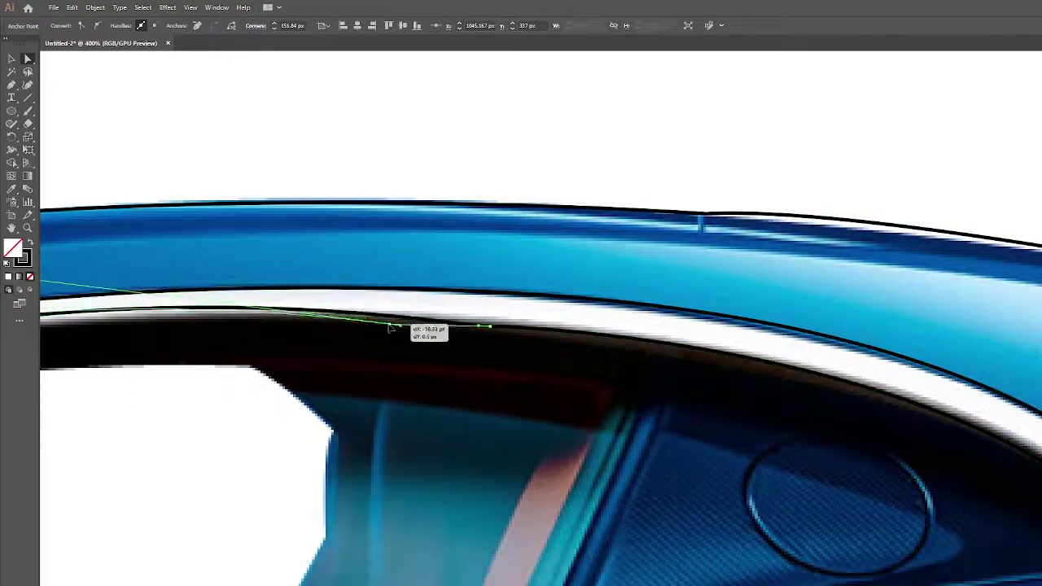
key("ctrl+minus")
key("ctrl+minus")
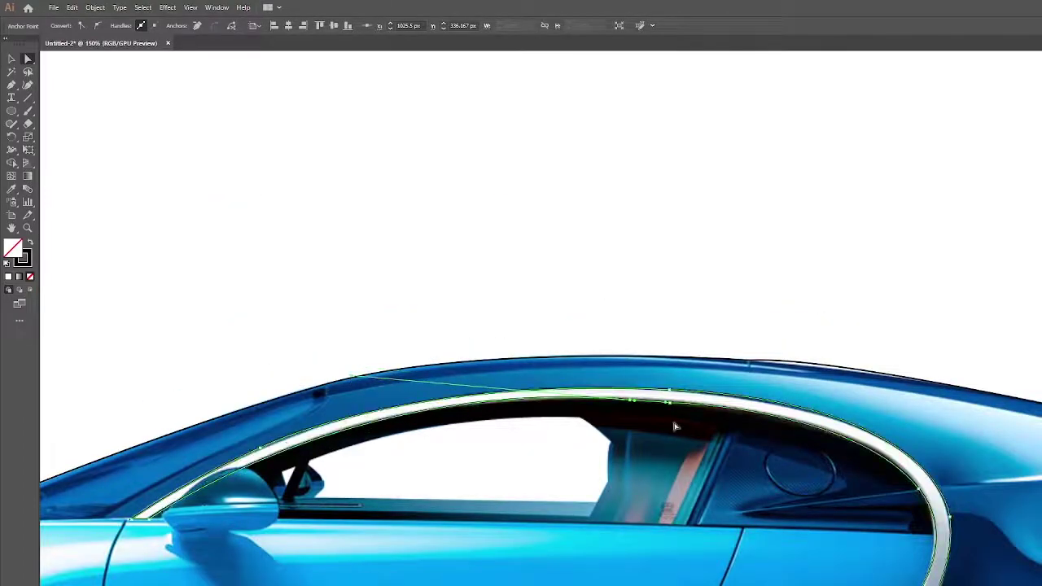
left_click(850, 440)
scroll(840, 440, "down", 3)
Start a path at the rear haunch, curving it over and down the rear wheel arch.
mouse_move(840, 440)
left_mouse_down()
mouse_move(813, 313)
mouse_move(418, 236)
mouse_move(158, 291)
left_mouse_up()
left_click(325, 429)
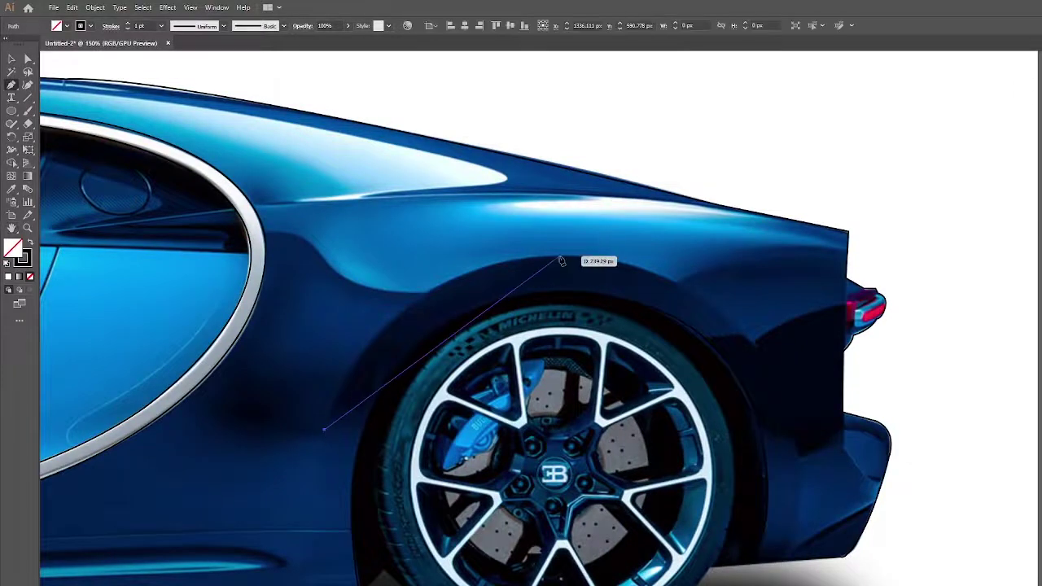
left_click_drag(566, 257, 765, 264)
key("ctrl+z")
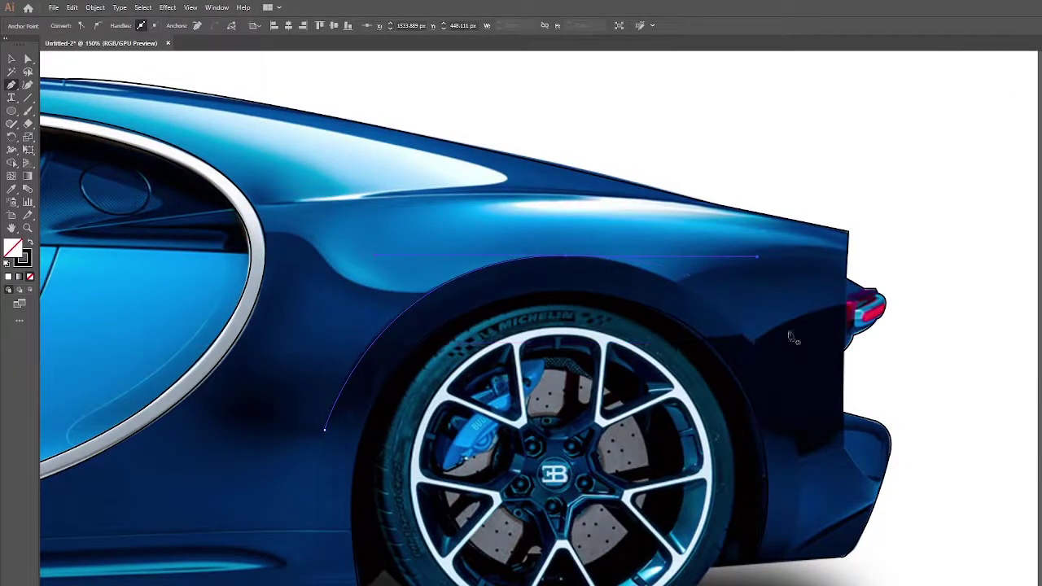
left_click_drag(537, 257, 643, 276)
left_click_drag(538, 258, 543, 263)
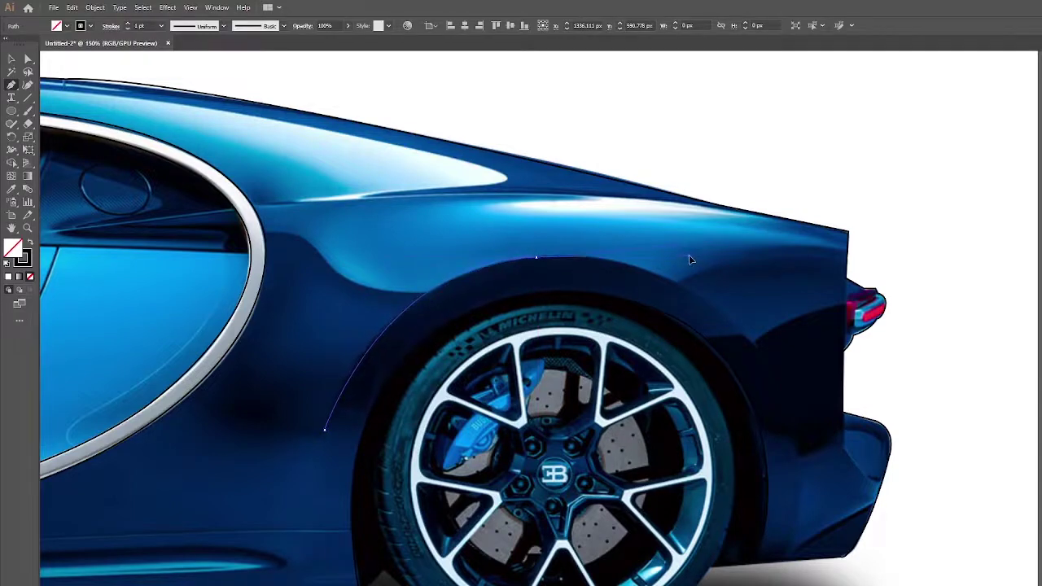
left_click_drag(751, 342, 866, 320)
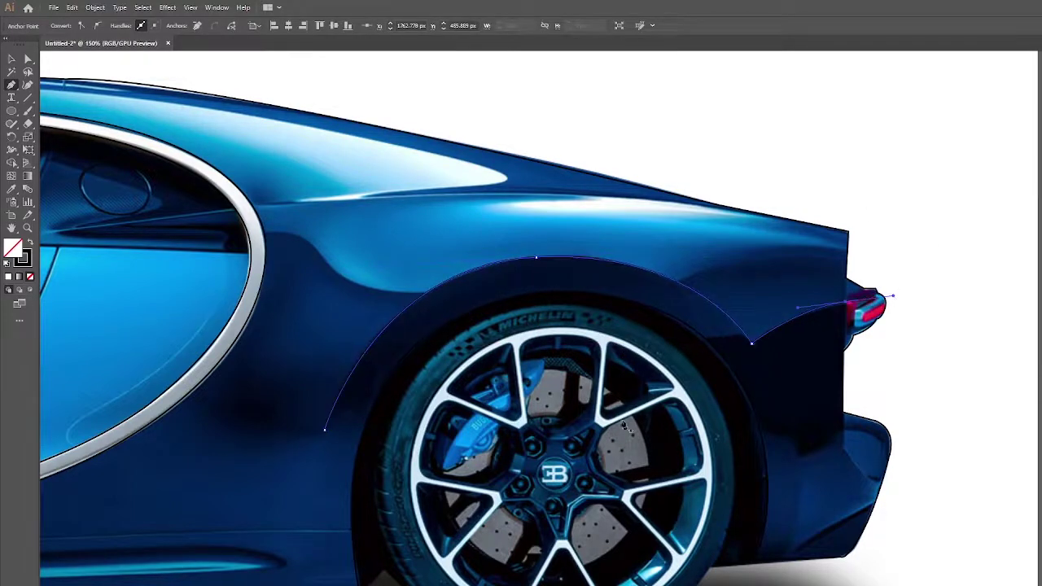
Continue the haunch path down to the lower rear bumper, then deselect it.
left_click_drag(724, 467, 619, 437)
left_click(11, 87)
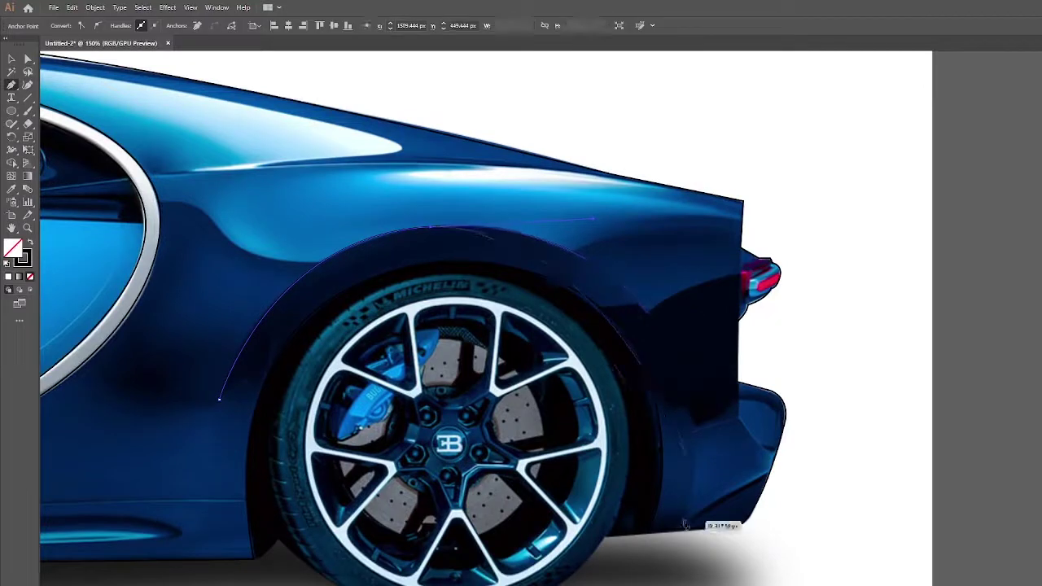
left_click_drag(694, 427, 699, 503)
key("ctrl+z")
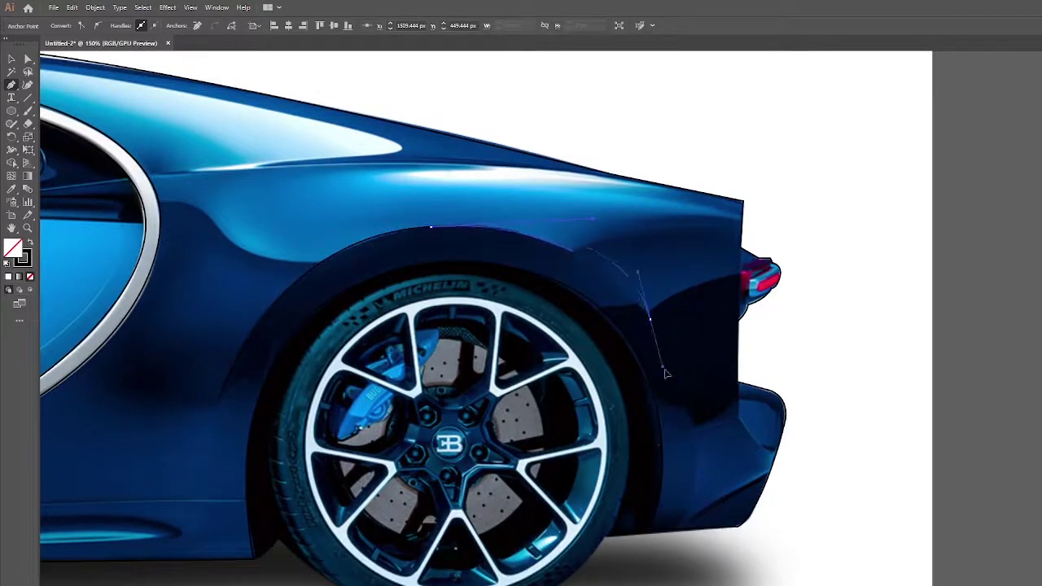
left_click_drag(645, 312, 685, 531)
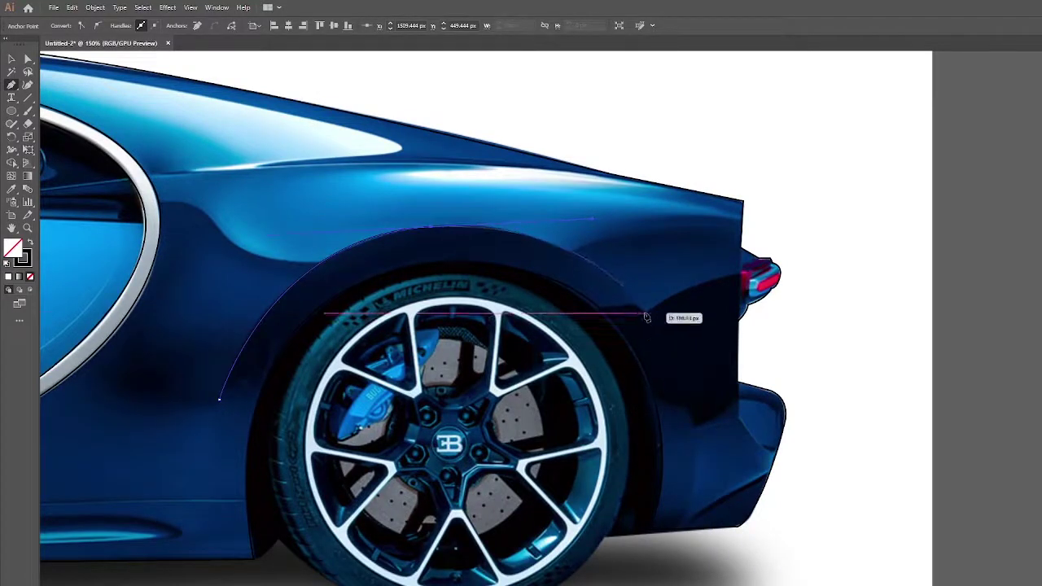
left_click(683, 525)
left_click(770, 471)
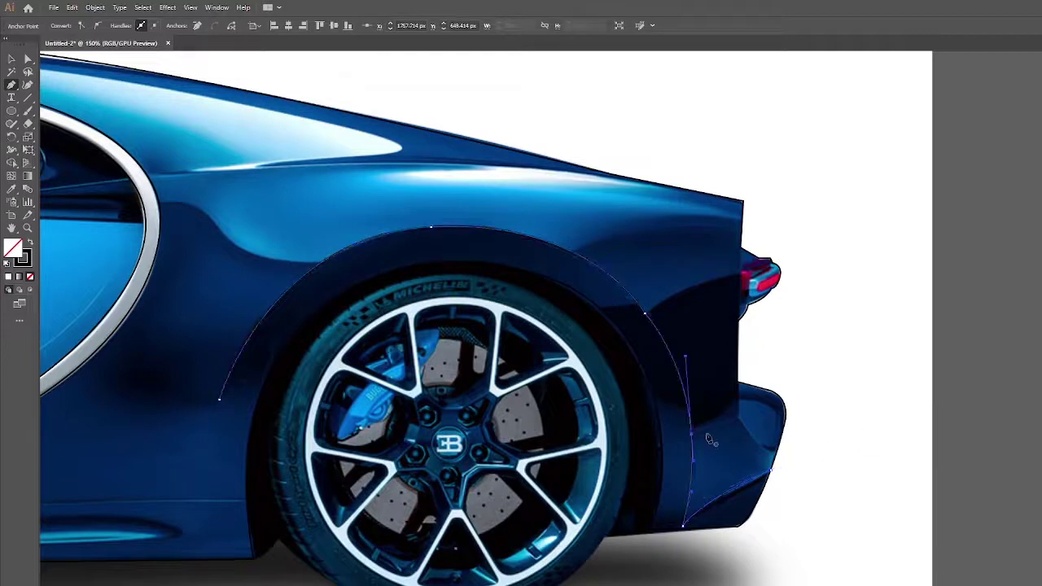
left_click(748, 458, "ctrl")
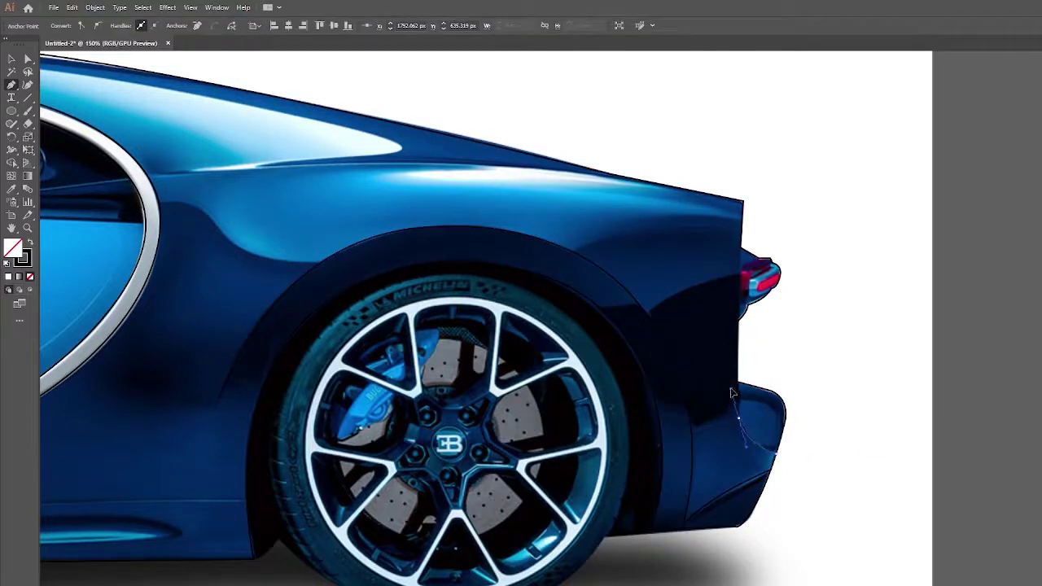
left_click(740, 420)
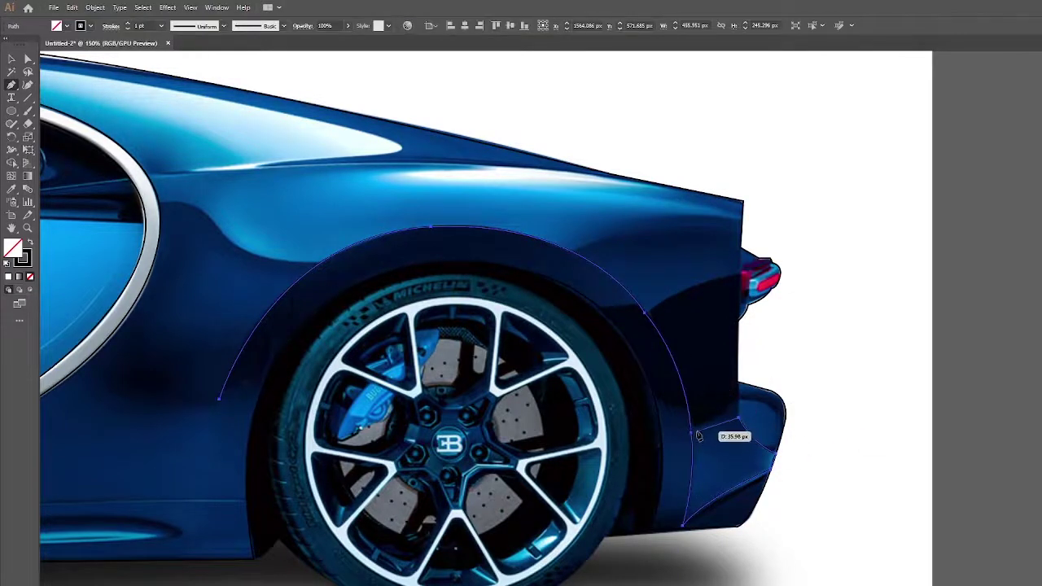
left_click(602, 471, "ctrl")
Check the paths in outline view, then extend the open path along the lower door sill.
key("ctrl+y")
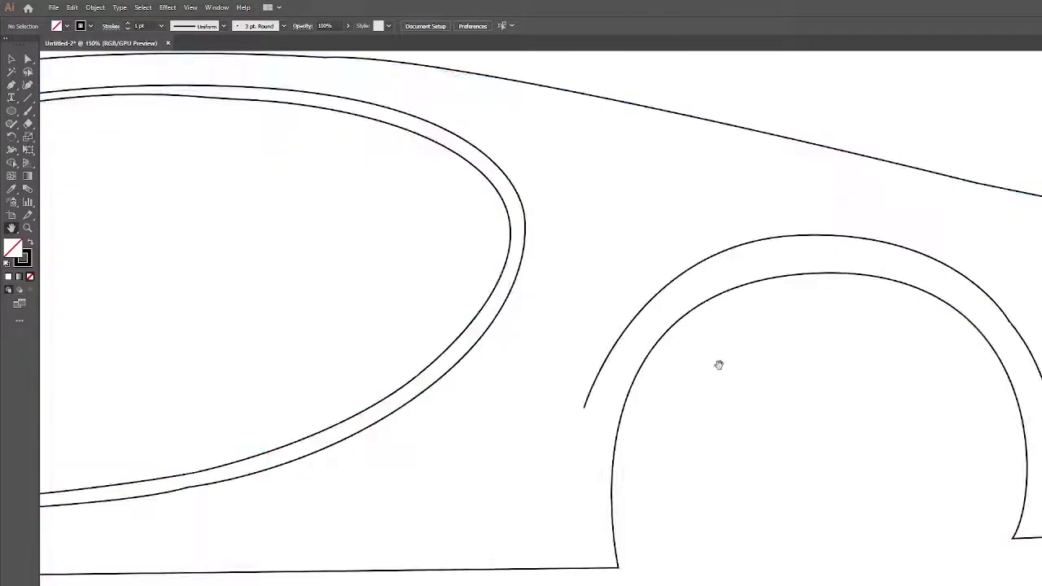
scroll(719, 365, "down", 3, "alt")
key("ctrl+y")
key("ctrl+y")
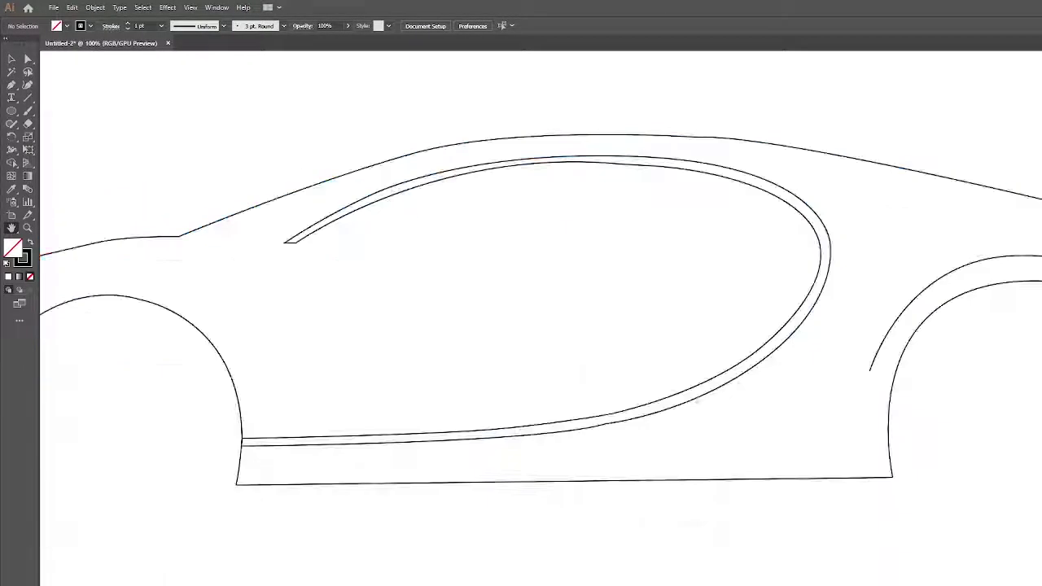
key("ctrl+y")
key("p")
left_click(277, 446)
left_click_drag(354, 481, 376, 494)
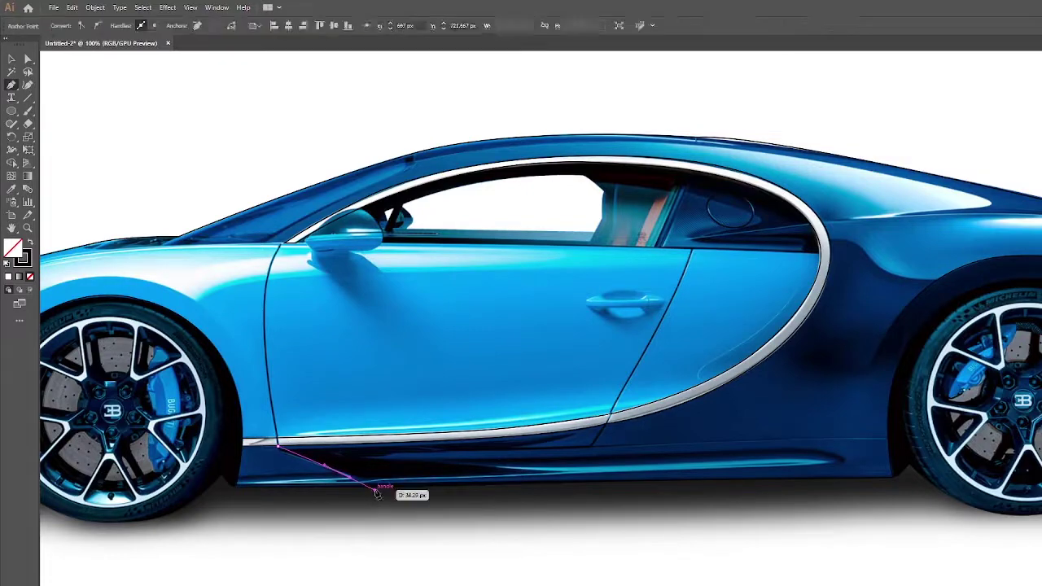
scroll(377, 494, "up", 3, "alt")
scroll(376, 494, "up", 1, "alt")
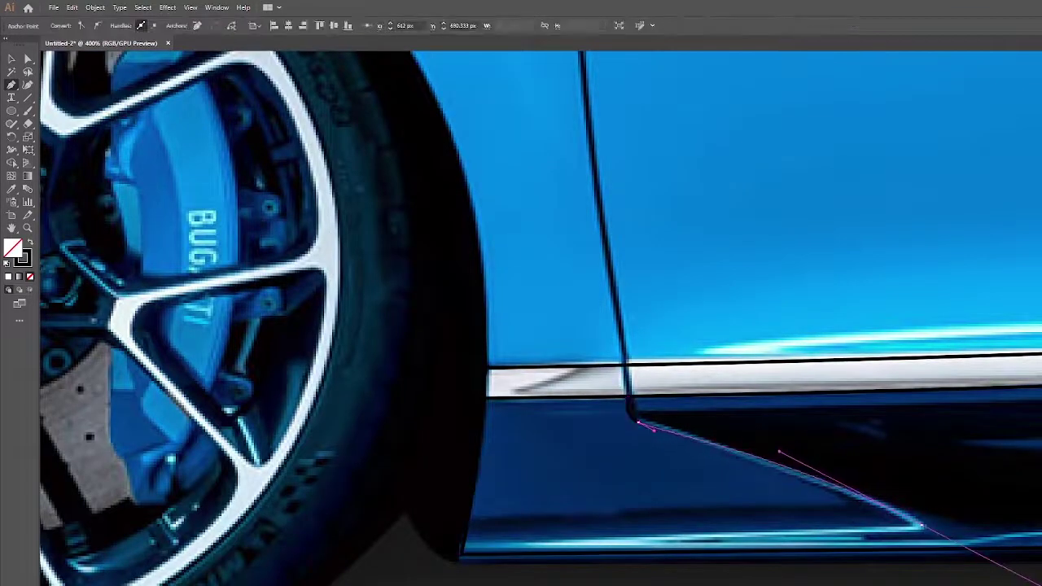
key("Escape")
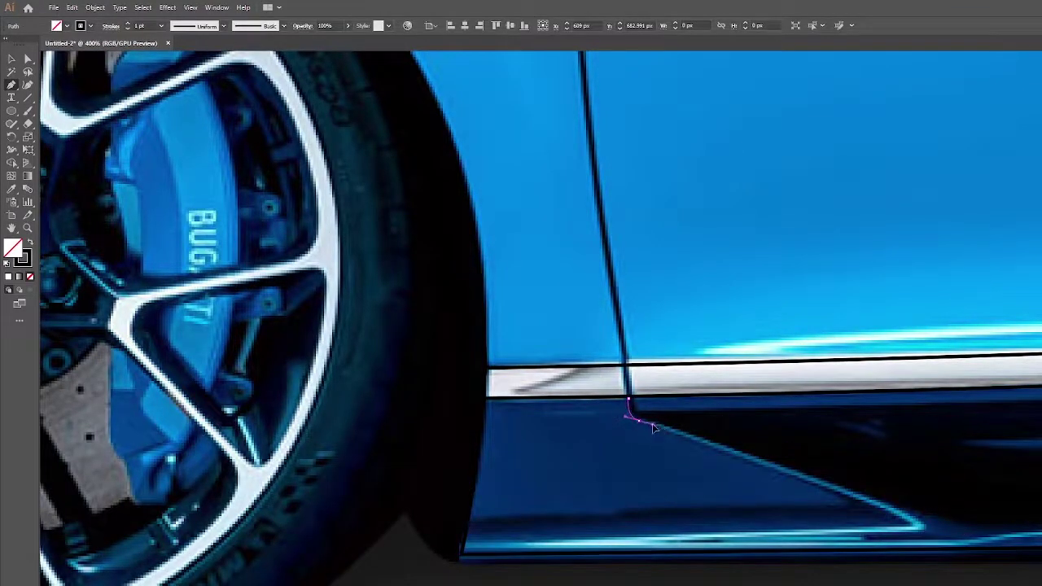
Draw and close the side skirt's front wedge shape with corner anchors.
mouse_move(653, 427)
left_mouse_down()
mouse_move(900, 516)
mouse_move(899, 535)
left_mouse_up()
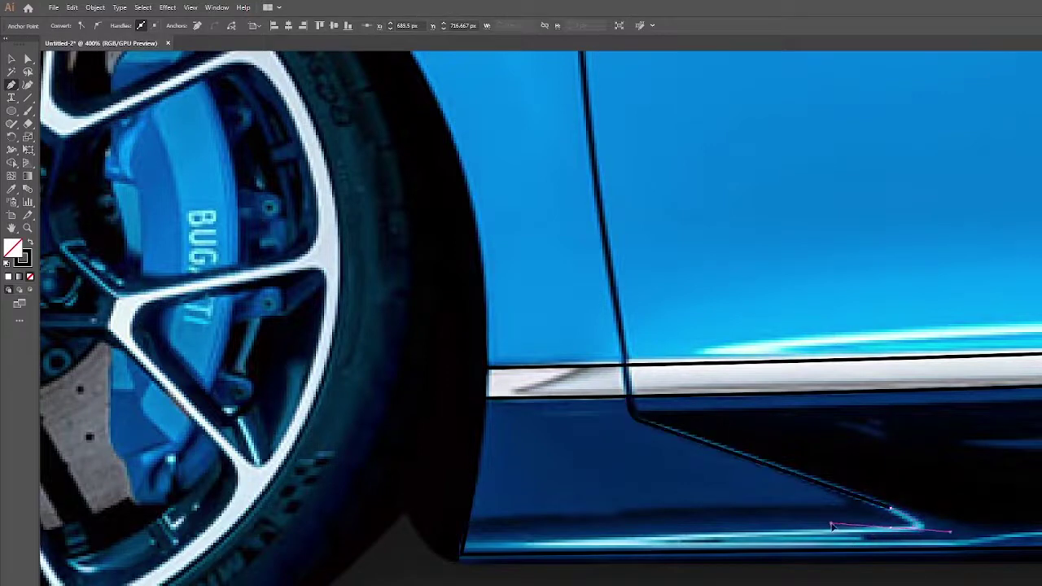
left_click_drag(833, 528, 896, 530)
left_click_drag(463, 544, 399, 543)
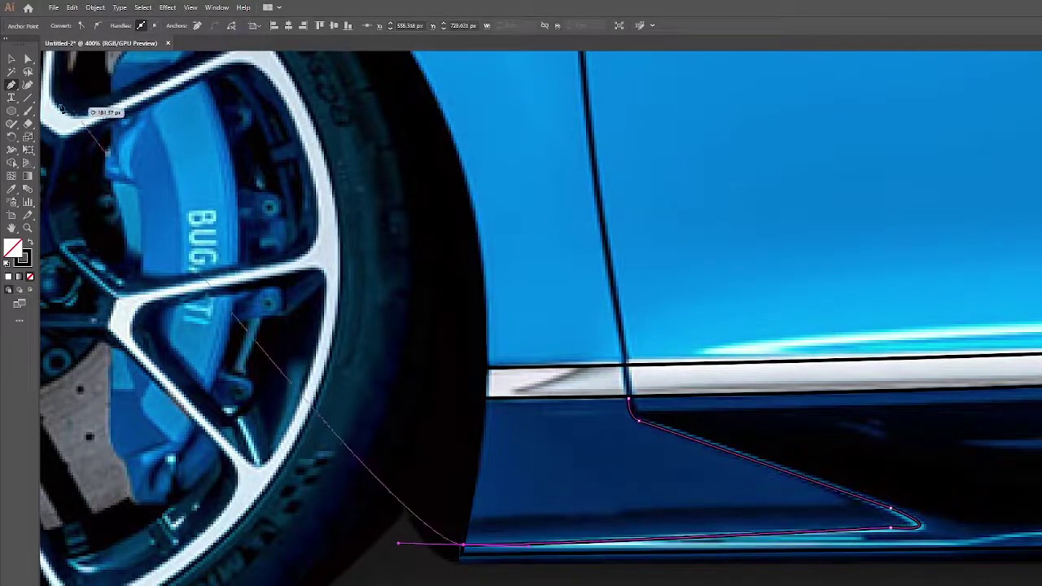
key("ctrl+z")
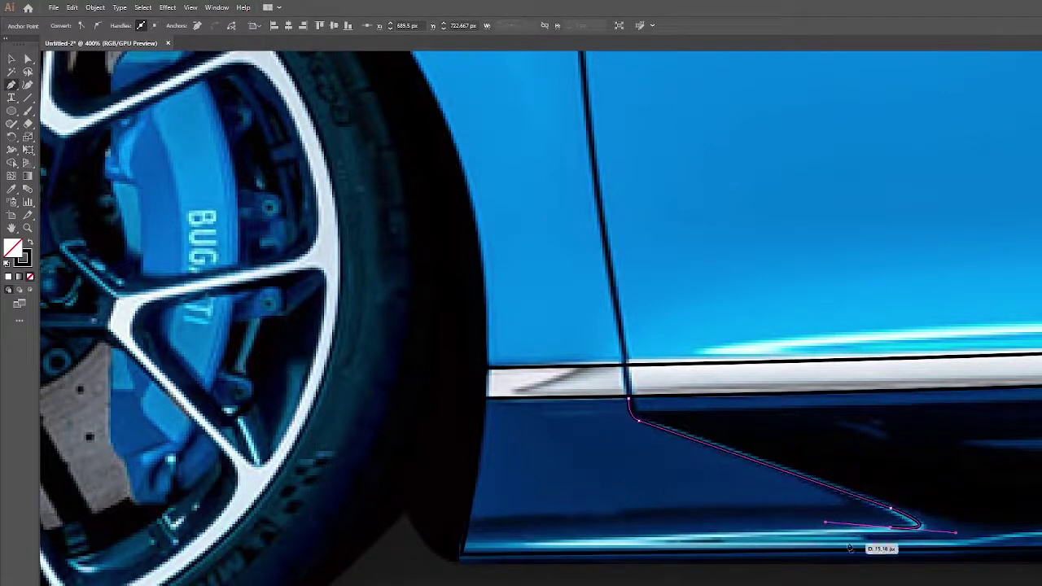
left_click(464, 539)
left_click(487, 400)
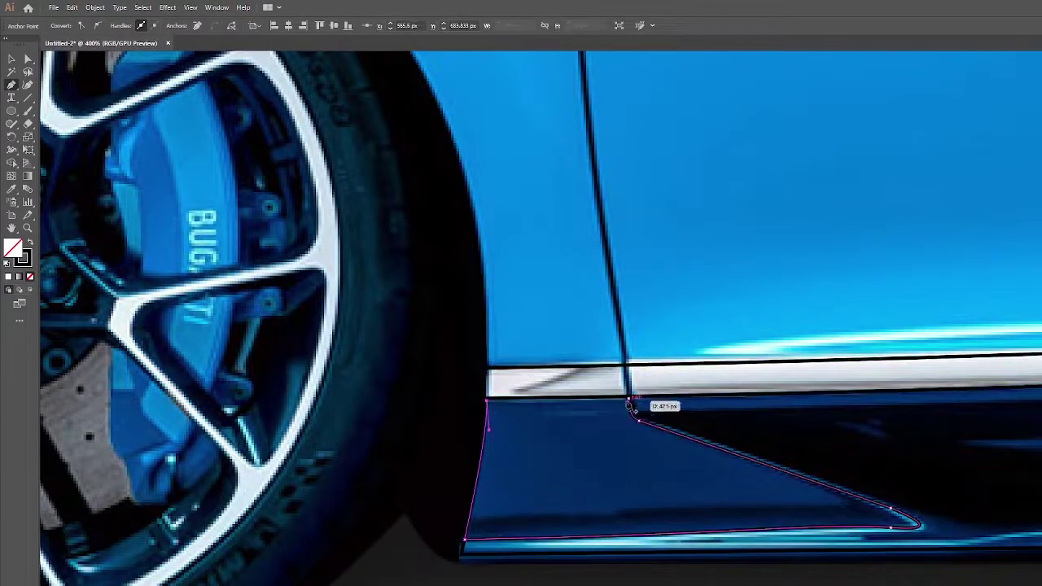
left_click(631, 407)
scroll(400, 523, "down", 5)
Draw and close the long sill strip between the wheels, then check it in outline view.
left_click_drag(426, 459, 75, 176)
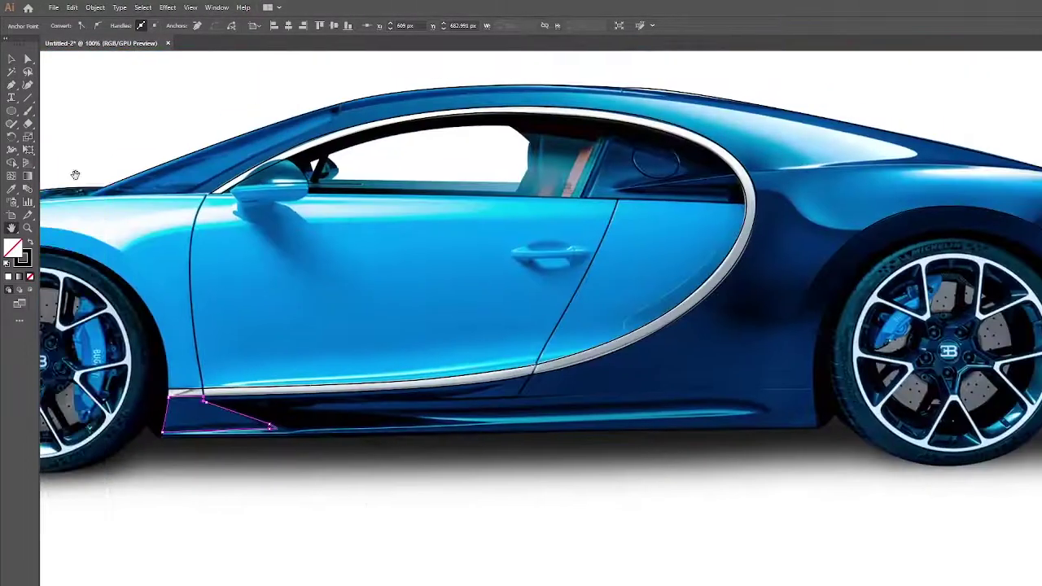
left_click(515, 398)
left_click(756, 391)
left_click(814, 389)
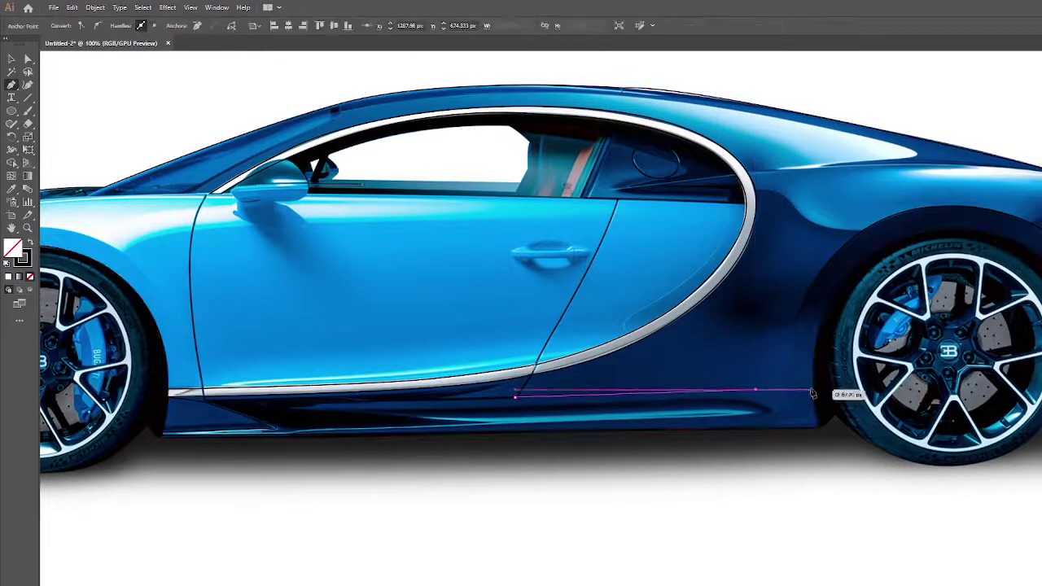
left_click(819, 428)
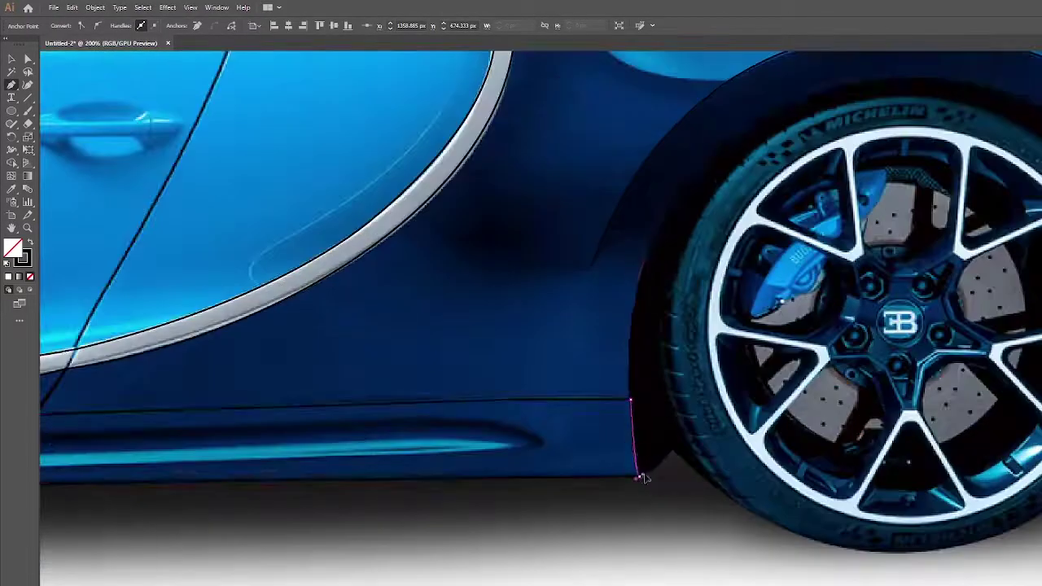
scroll(741, 432, "down", 2)
left_click(193, 404)
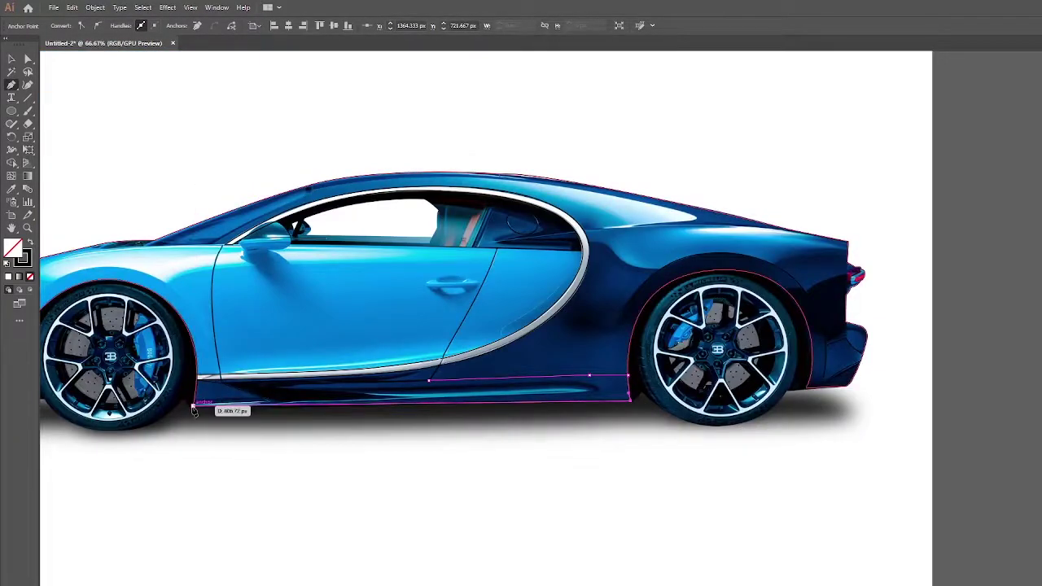
left_click(194, 380)
left_click(429, 380)
key("a")
left_click(709, 537)
key("ctrl+y")
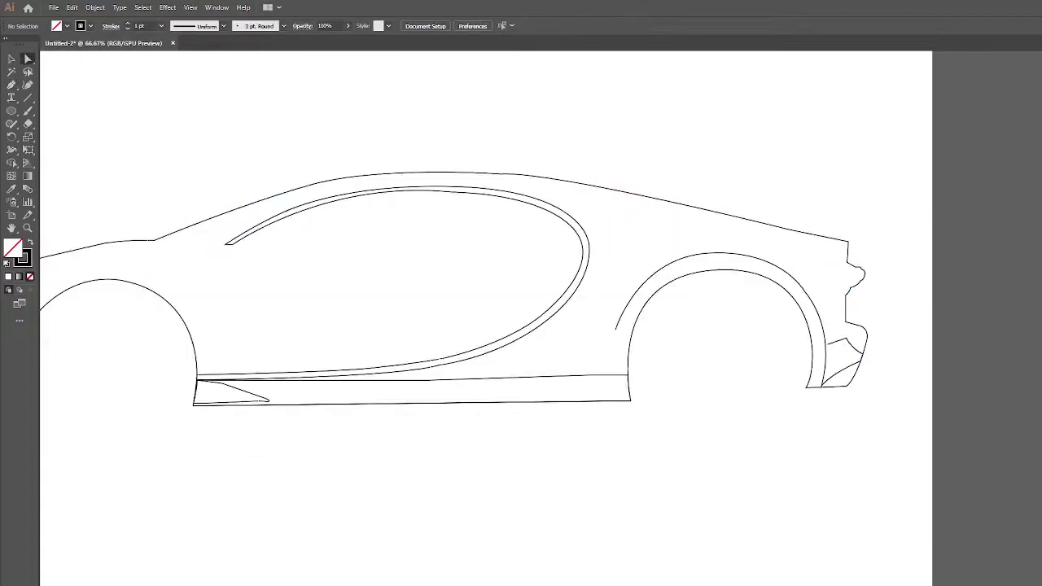
key("ctrl+y")
Draw an ellipse over the rear-quarter disc and pull its anchors to fit the disc edge.
left_click_drag(519, 221, 550, 233)
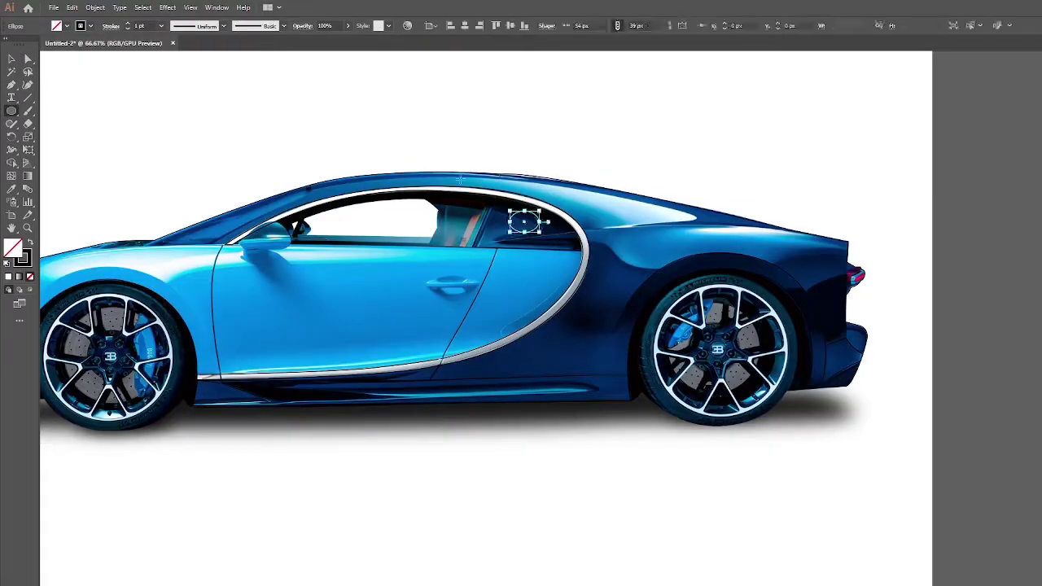
key("a")
scroll(492, 182, "up", 5)
left_click_drag(631, 405, 623, 404)
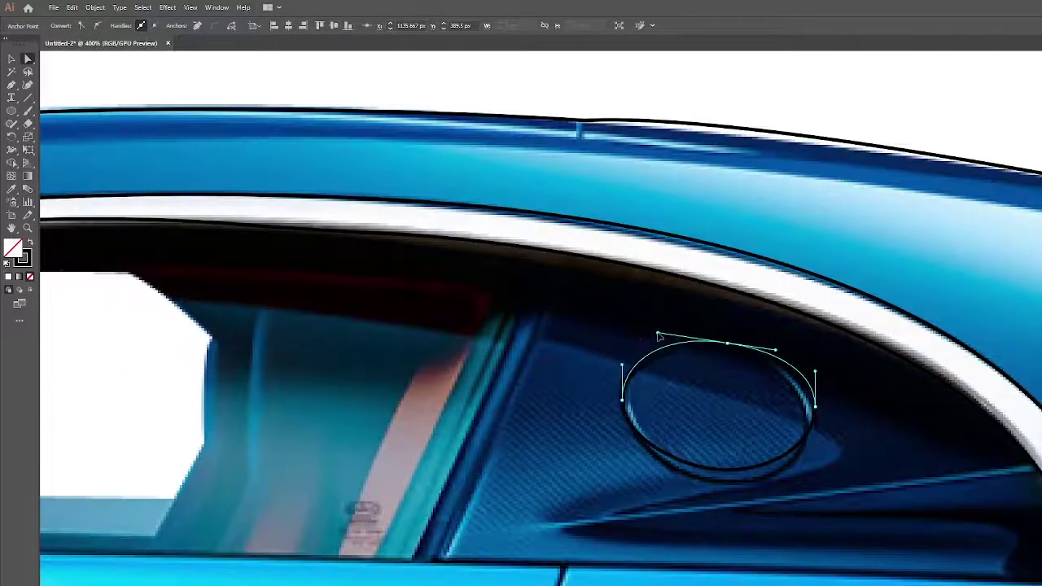
left_click_drag(809, 407, 815, 407)
left_click_drag(730, 472, 732, 487)
left_click_drag(728, 351, 728, 344)
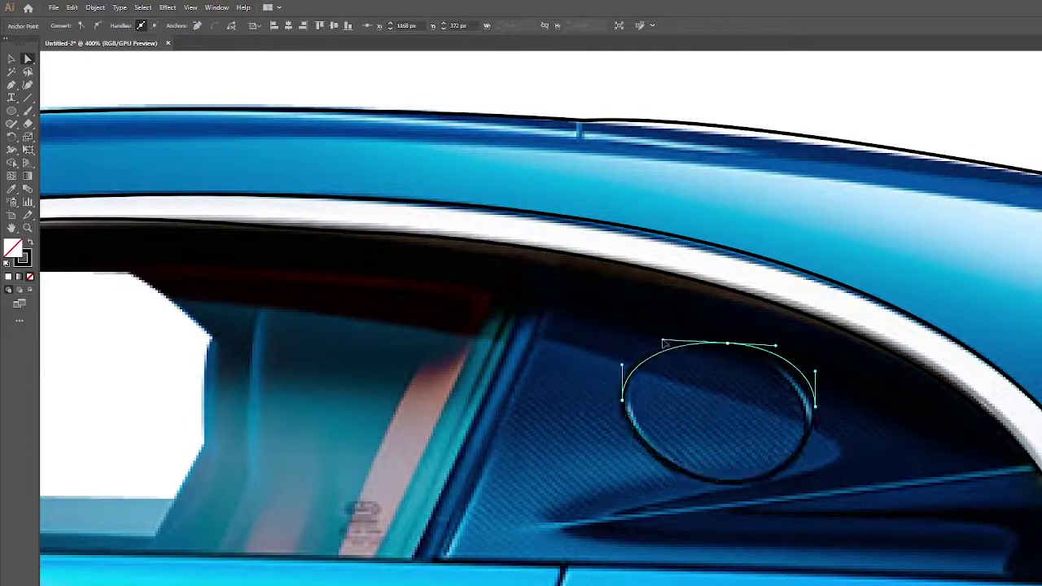
left_click_drag(815, 406, 815, 415)
key("ctrl+shift+a")
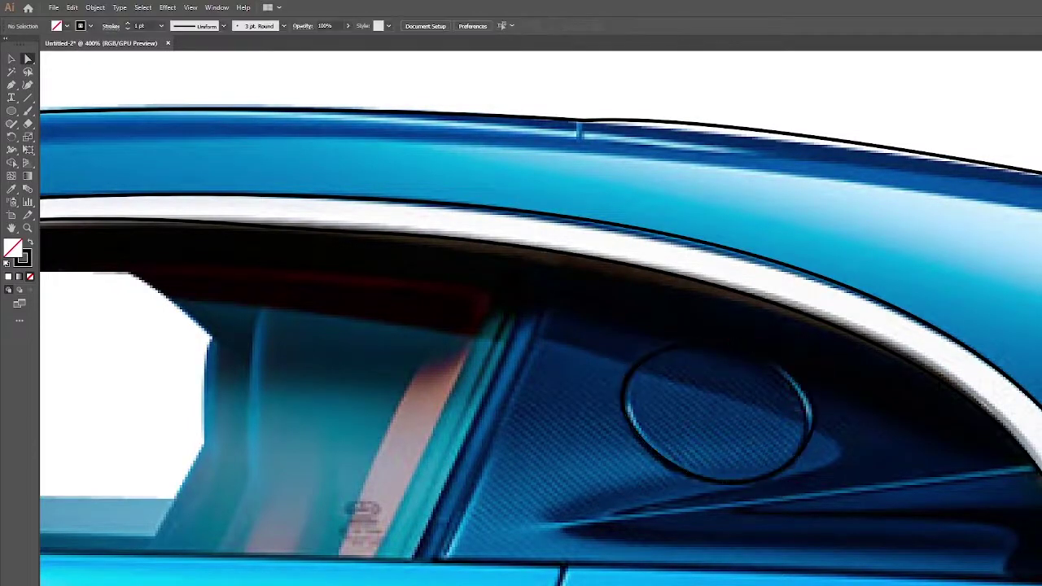
key("ctrl+1")
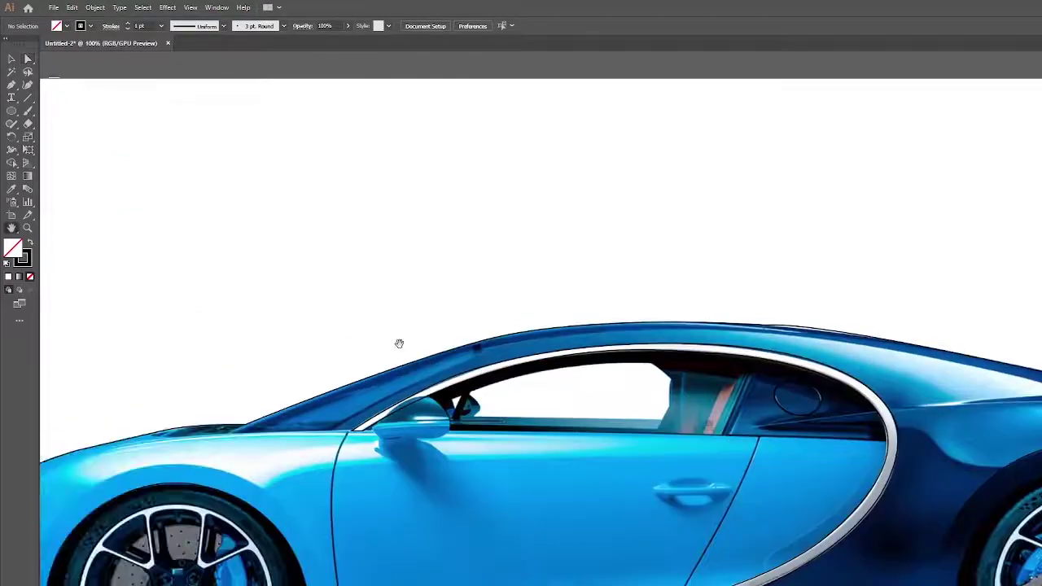
scroll(644, 407, "up", 2)
scroll(412, 481, "up", 1)
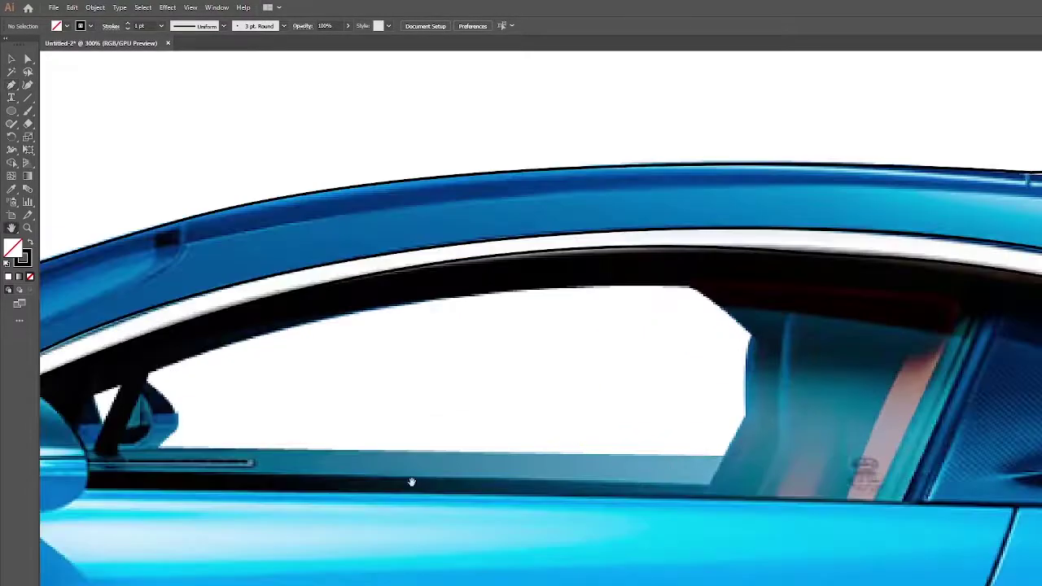
scroll(433, 437, "up", 1)
Place anchors at both window sill corners and a curved anchor at the mirror top.
left_click(900, 452)
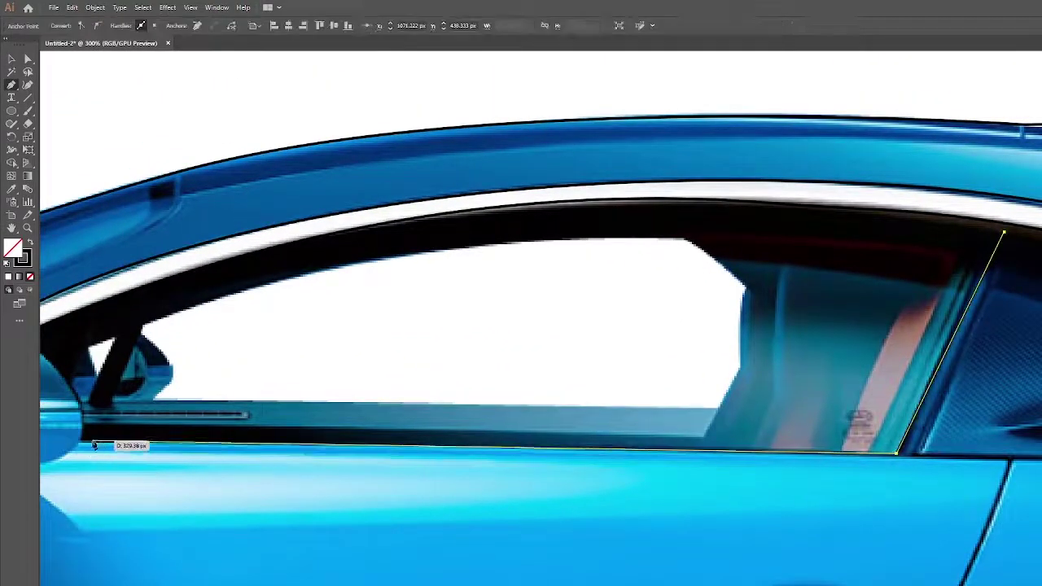
left_click(88, 446)
scroll(91, 365, "down", 1)
mouse_move(92, 366)
left_mouse_down()
mouse_move(610, 349)
mouse_move(530, 296)
left_mouse_up()
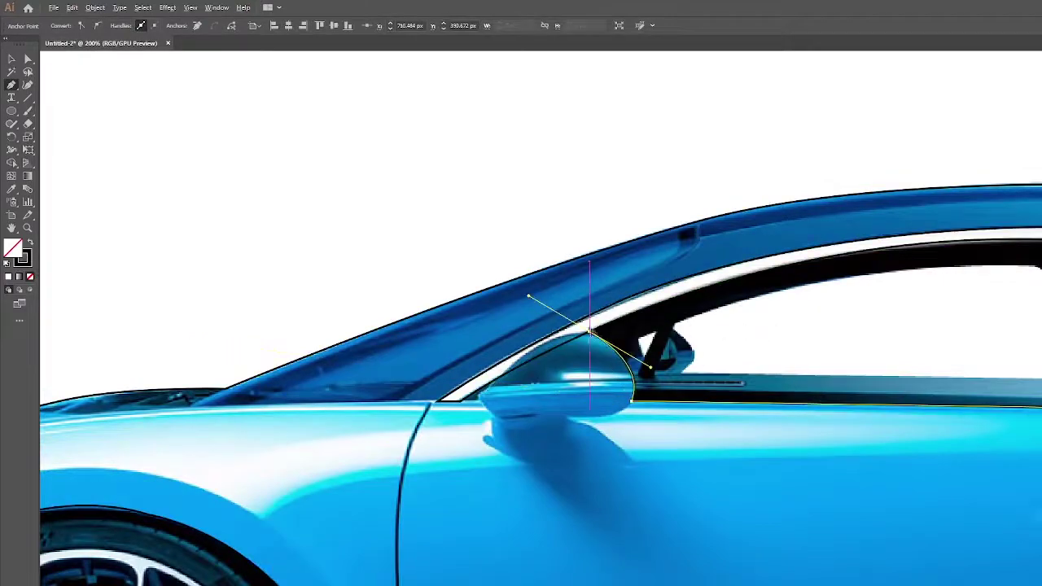
left_click_drag(586, 334, 260, 366)
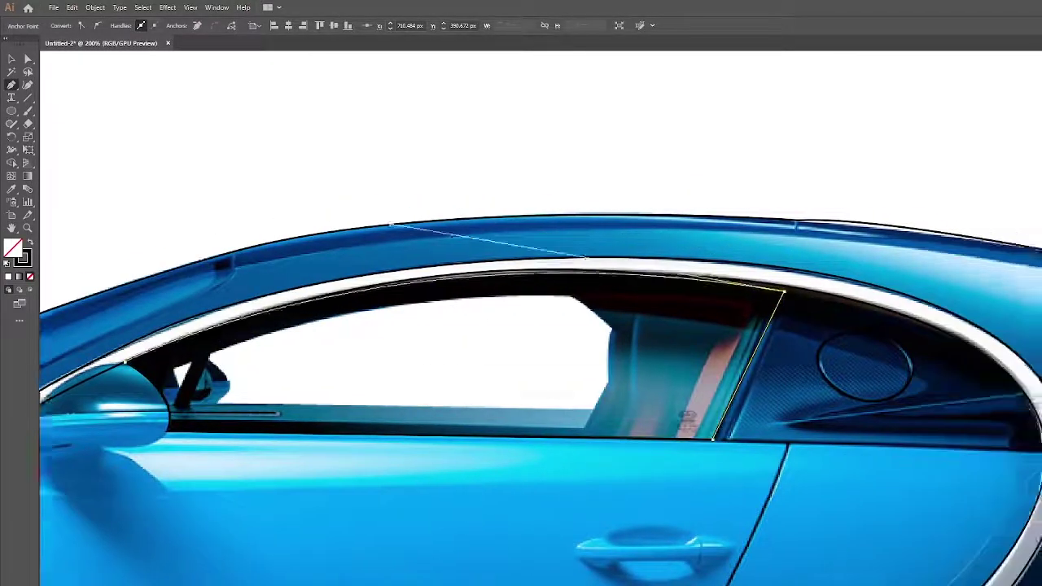
left_click_drag(918, 293, 527, 245)
Add anchors along the window frame top, the window base and the rear pillar edge.
left_click(525, 236)
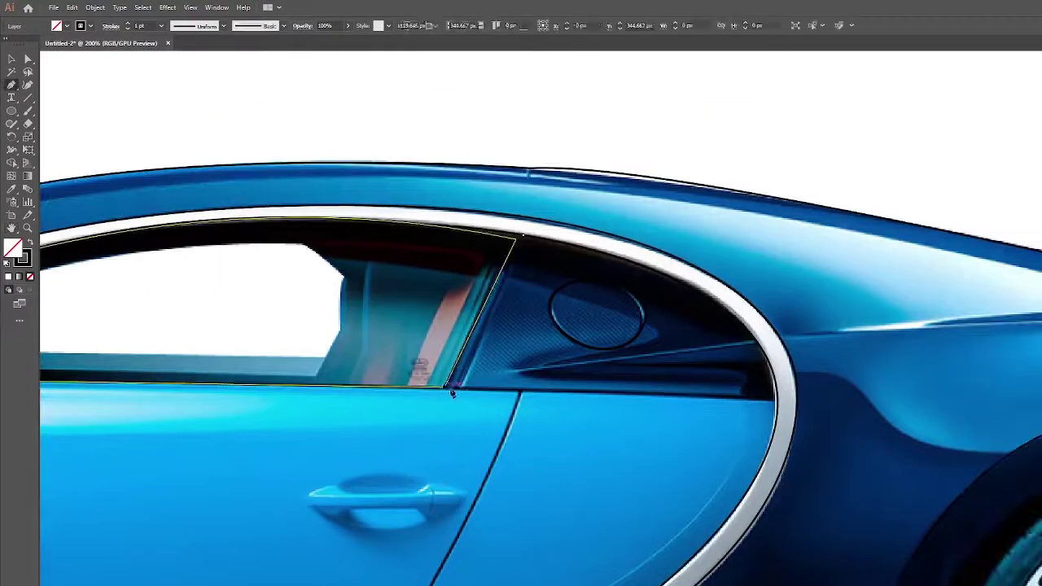
left_click(445, 387)
left_click(779, 399)
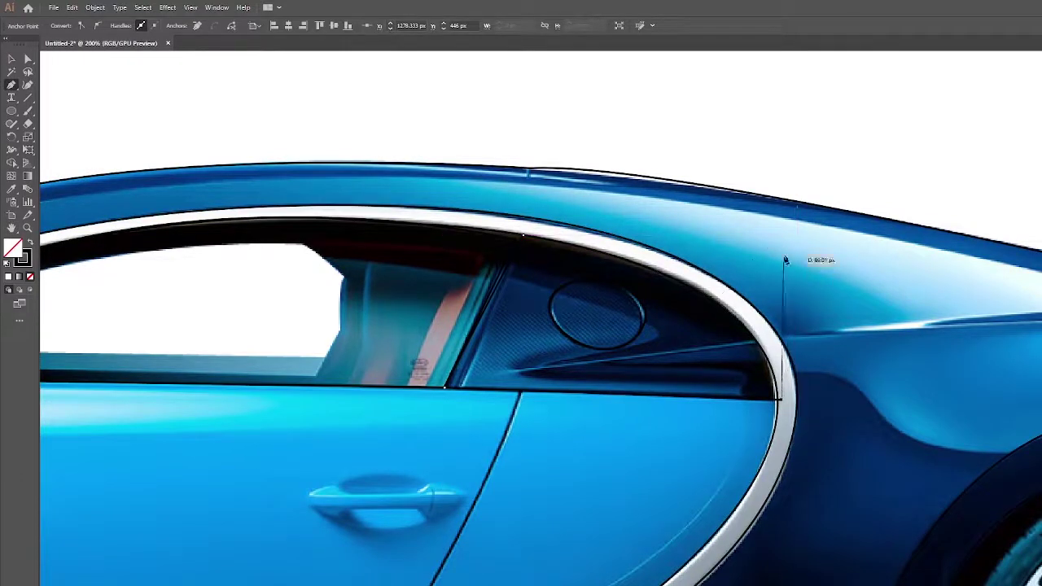
left_click(780, 250)
left_click(12, 163)
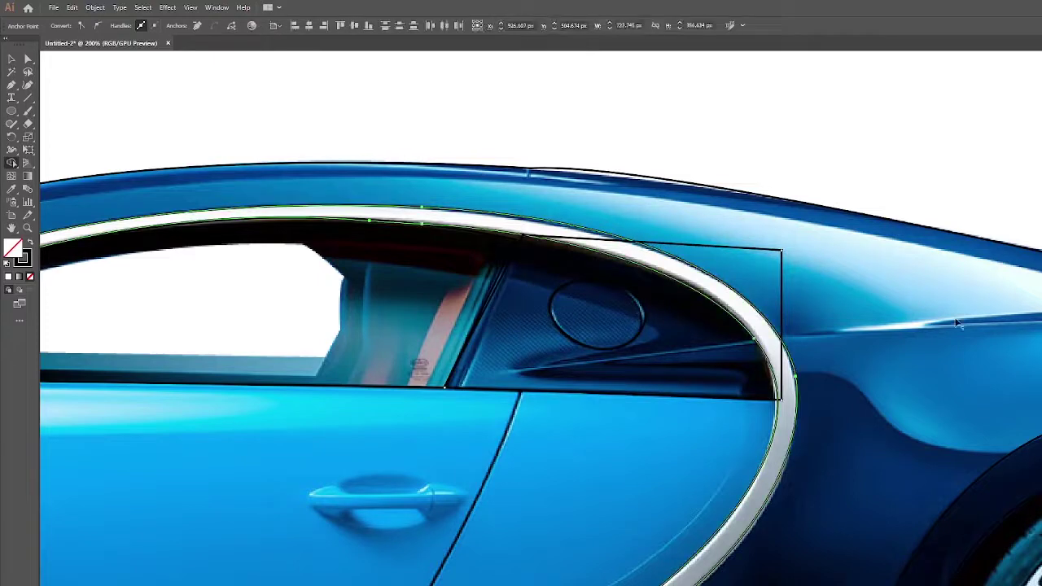
Undo the unwanted straight-edged path change, deselect the window path and zoom out.
left_click(28, 59)
left_click(594, 225)
left_click(782, 261)
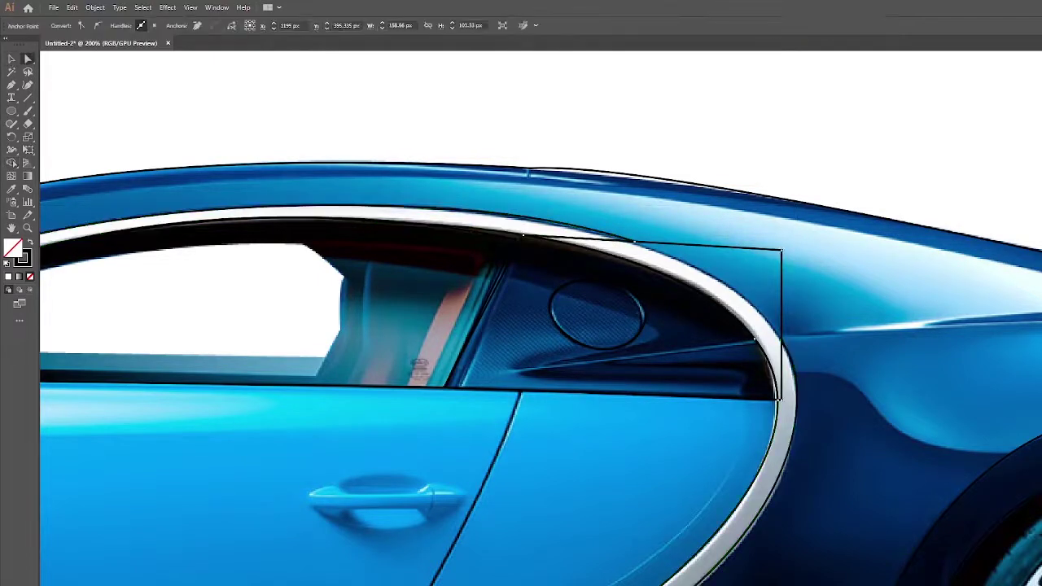
key("ctrl+shift+a")
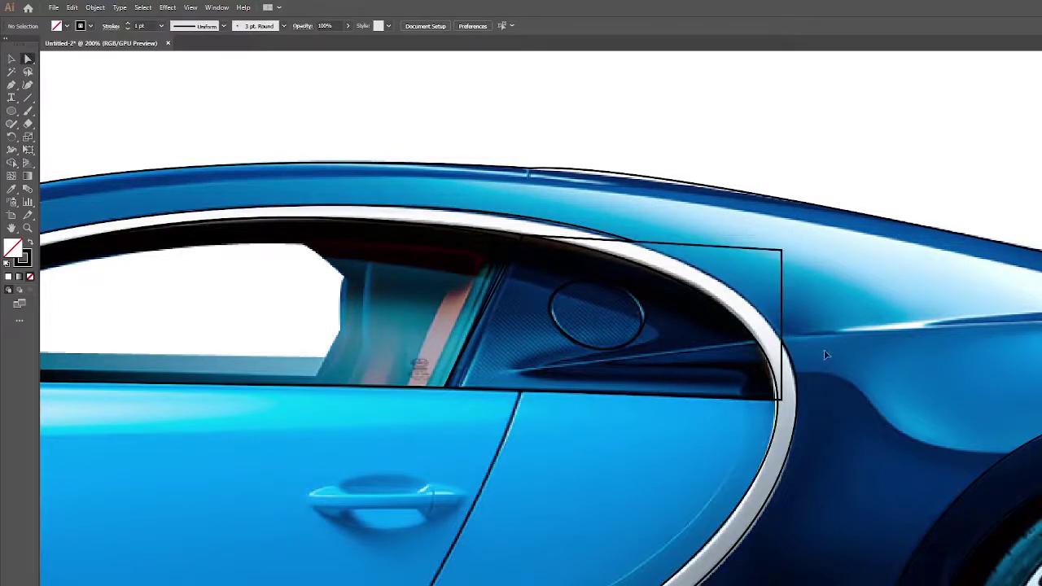
key("ctrl+z")
key("p")
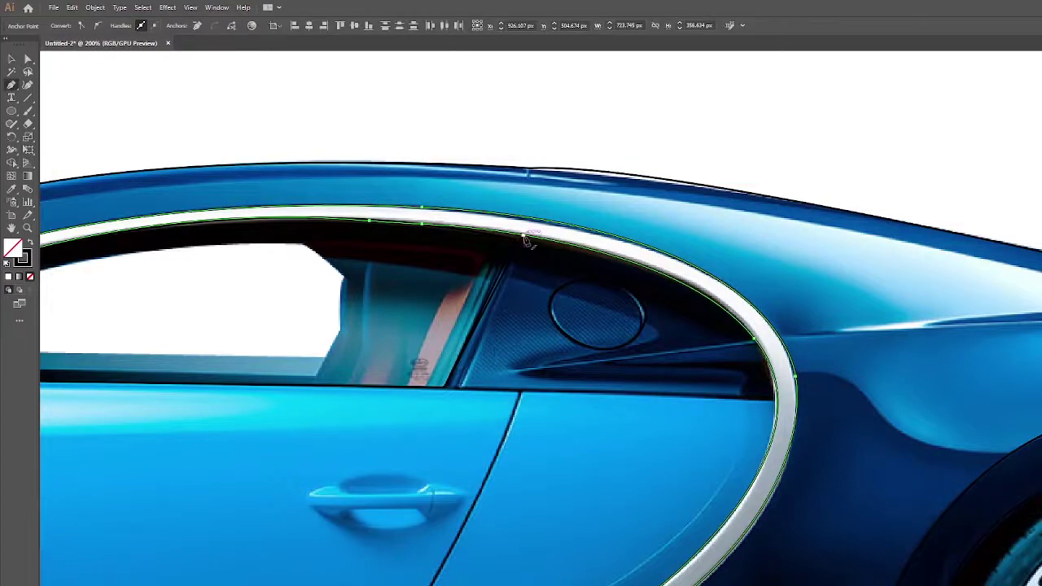
key("ctrl+shift+a")
key("ctrl+minus")
key("ctrl+minus")
key("ctrl+minus")
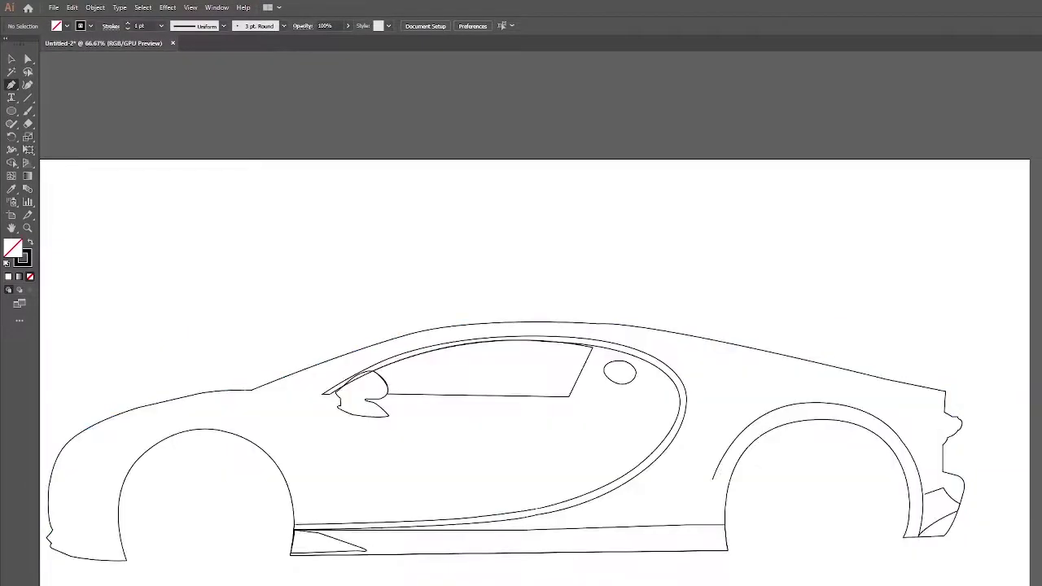
Outline the front headlight as a closed path with a curved lower-left edge.
left_click_drag(521, 366, 568, 314)
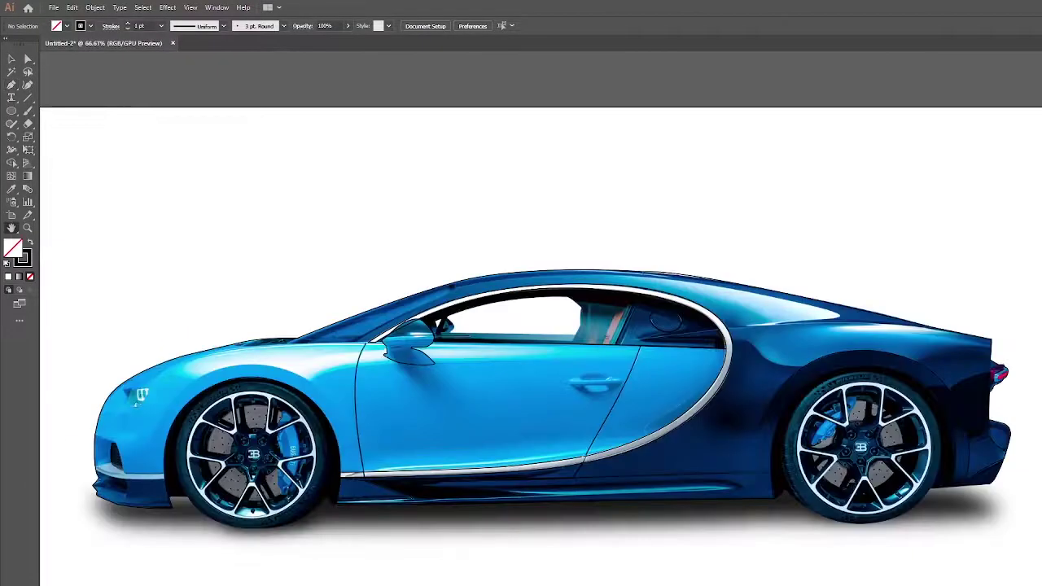
key("ctrl+plus")
key("ctrl+plus")
left_click_drag(123, 366, 528, 360)
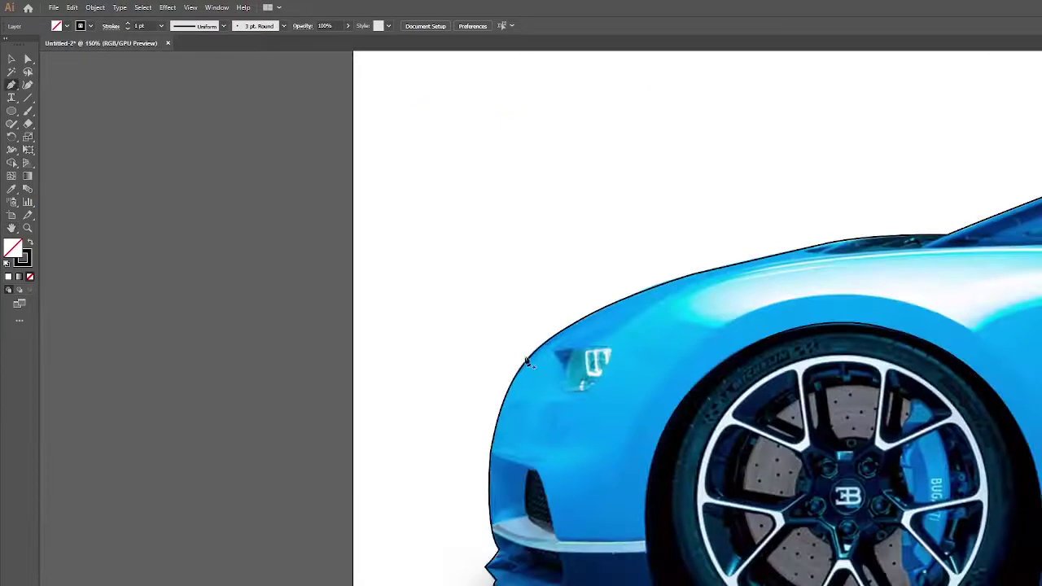
left_click(574, 355)
key("ctrl+plus")
key("ctrl+plus")
key("ctrl+plus")
key("ctrl+plus")
left_click_drag(590, 485, 591, 538)
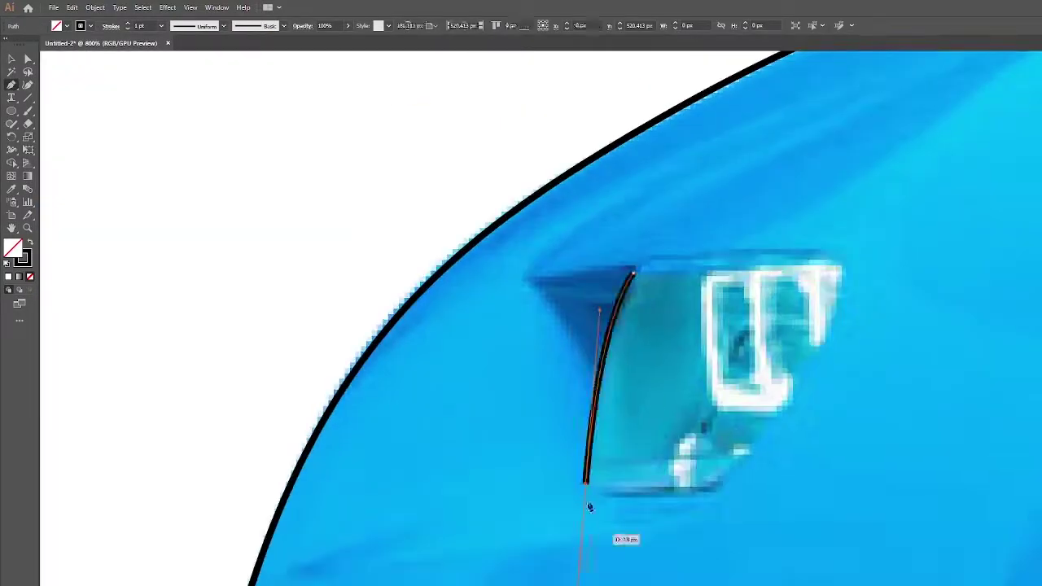
left_click(590, 486)
left_click(717, 493)
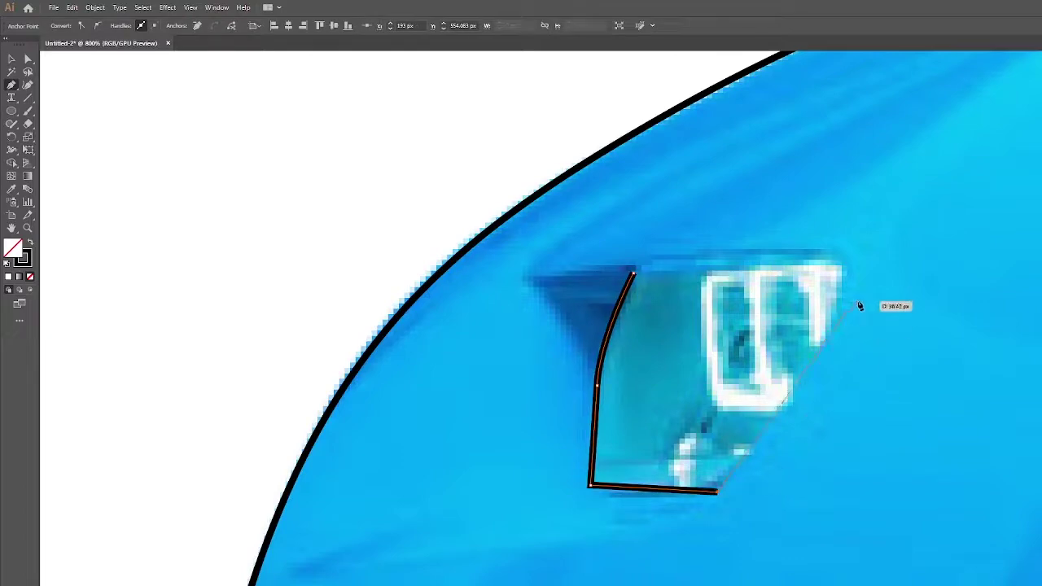
left_click(831, 343)
left_click(839, 255)
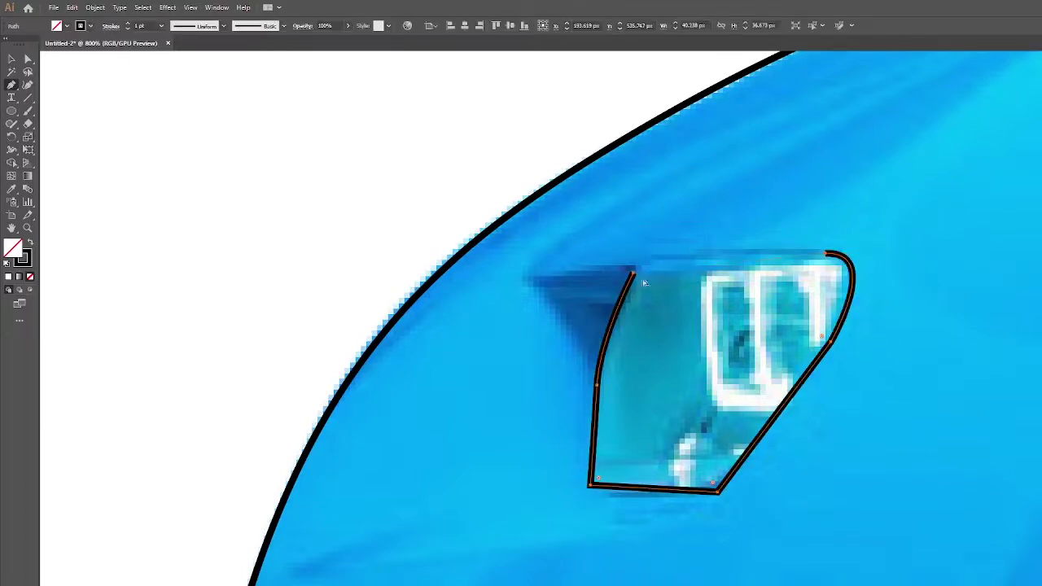
left_click(633, 274)
Zoom out to check the finished headlight outline.
key("ctrl+1")
key("a")
scroll(627, 435, "up", 2)
scroll(628, 436, "down", 2)
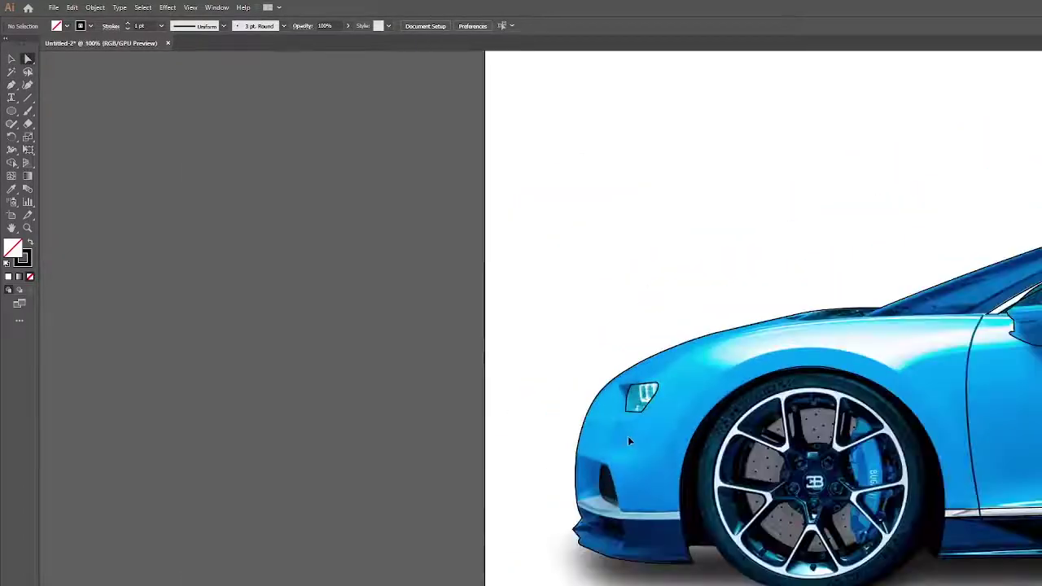
scroll(573, 392, "up", 5)
Draw the small three-point triangle at the headlight's inner corner.
key("p")
left_click(550, 308)
left_click(604, 370)
left_click(633, 294)
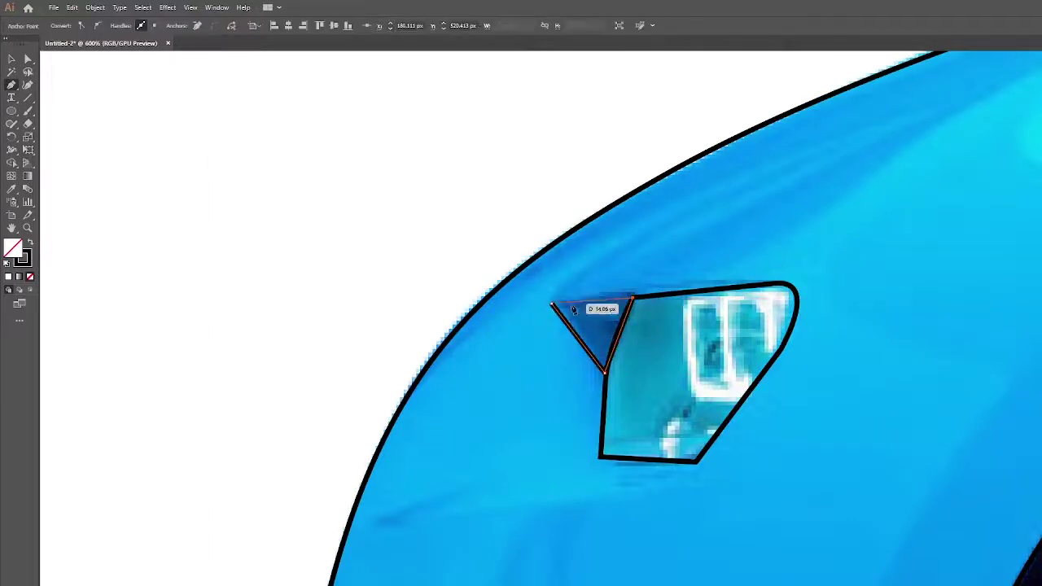
scroll(632, 293, "up", 1)
left_click(9, 62)
key("ctrl+1")
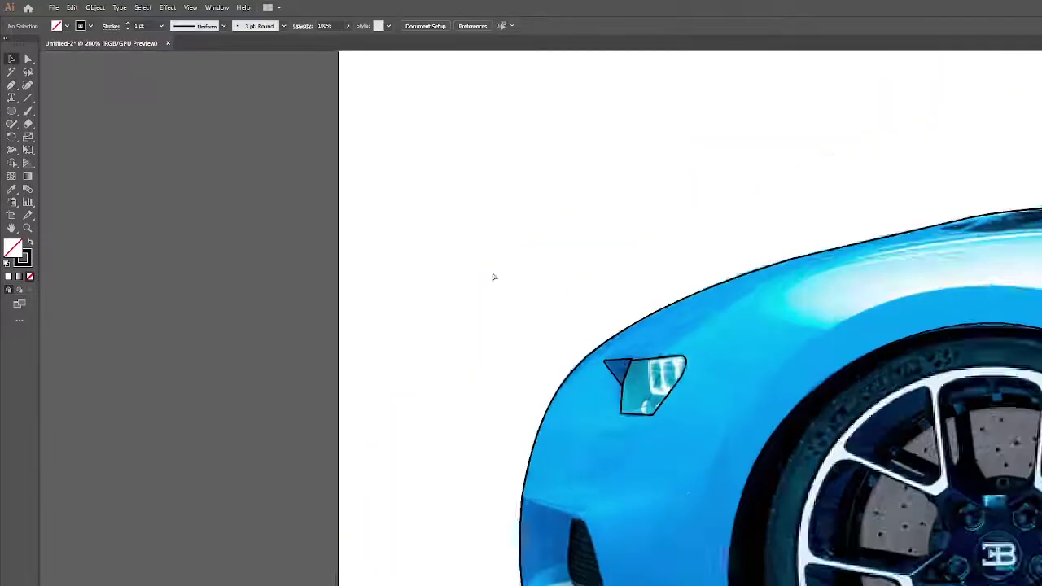
scroll(558, 390, "up", 1)
Outline the front air vent as a closed shape and swap it to a black fill.
left_click(587, 399)
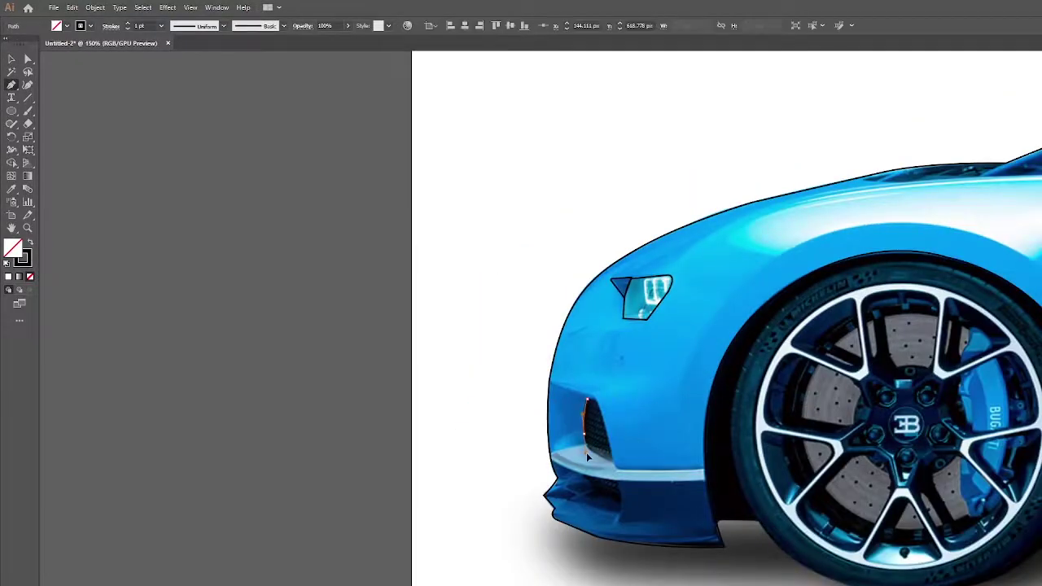
left_click(588, 457)
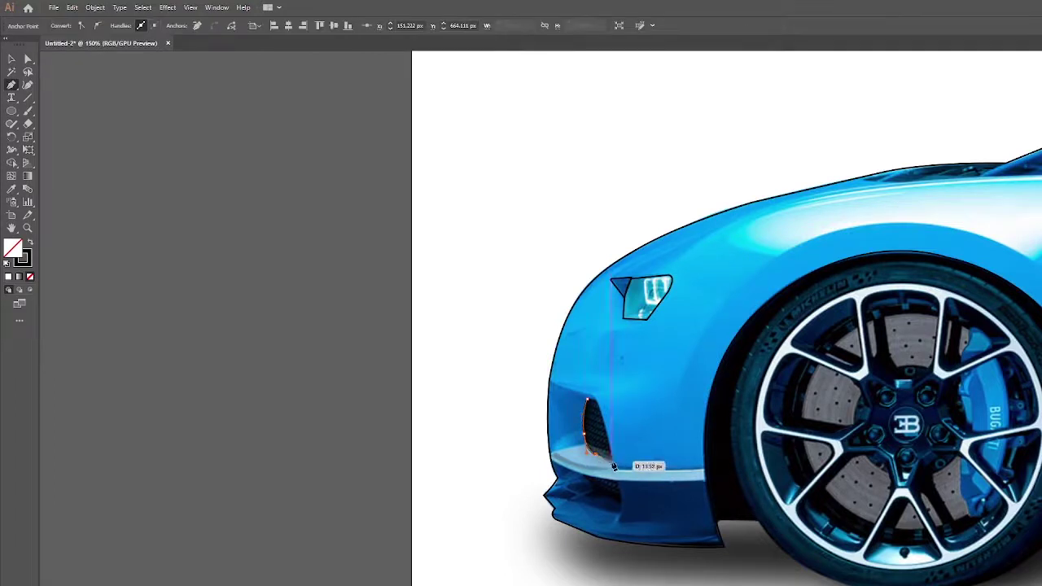
left_click(609, 461)
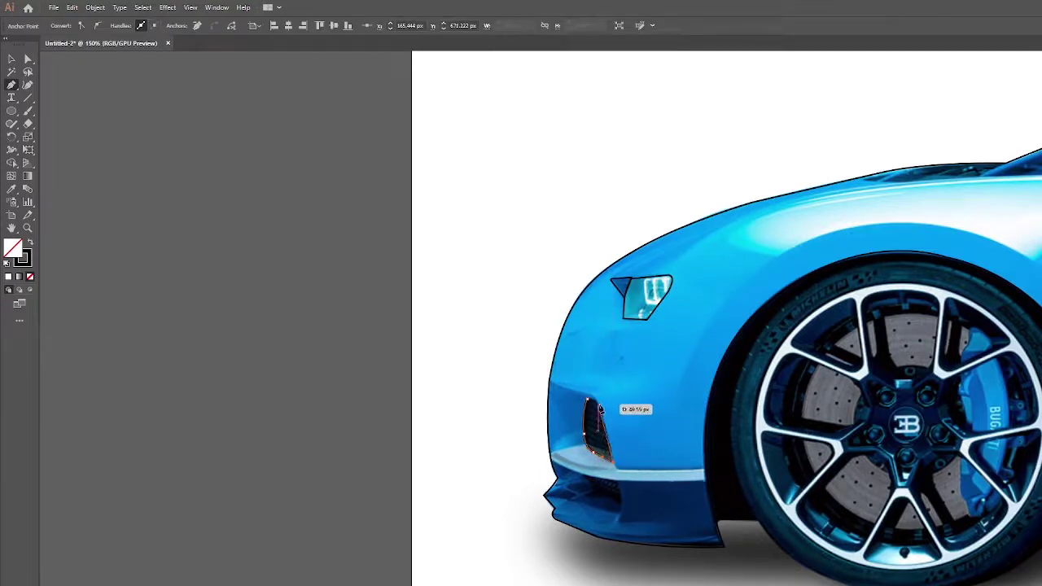
left_click(595, 402)
key("v")
key("shift+x")
left_click(653, 497)
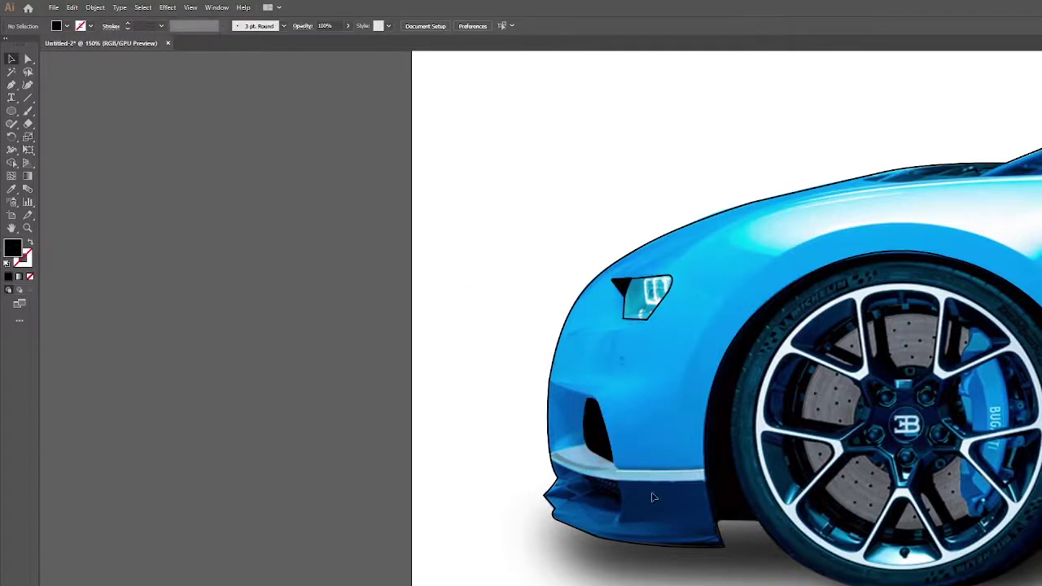
Trace the curved lower bumper opening.
left_click(584, 482)
left_click_drag(644, 519, 603, 483)
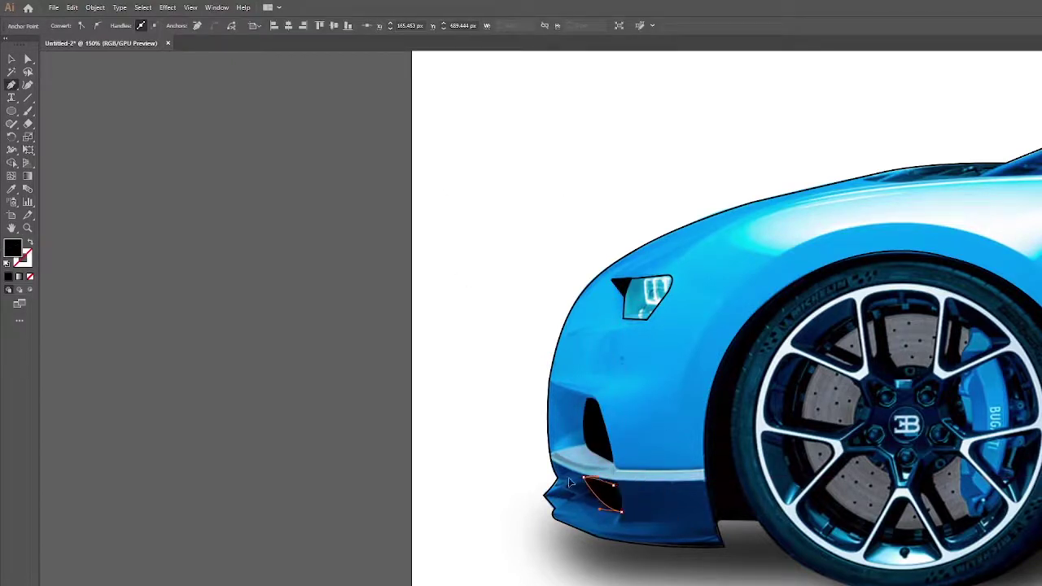
left_click(12, 58)
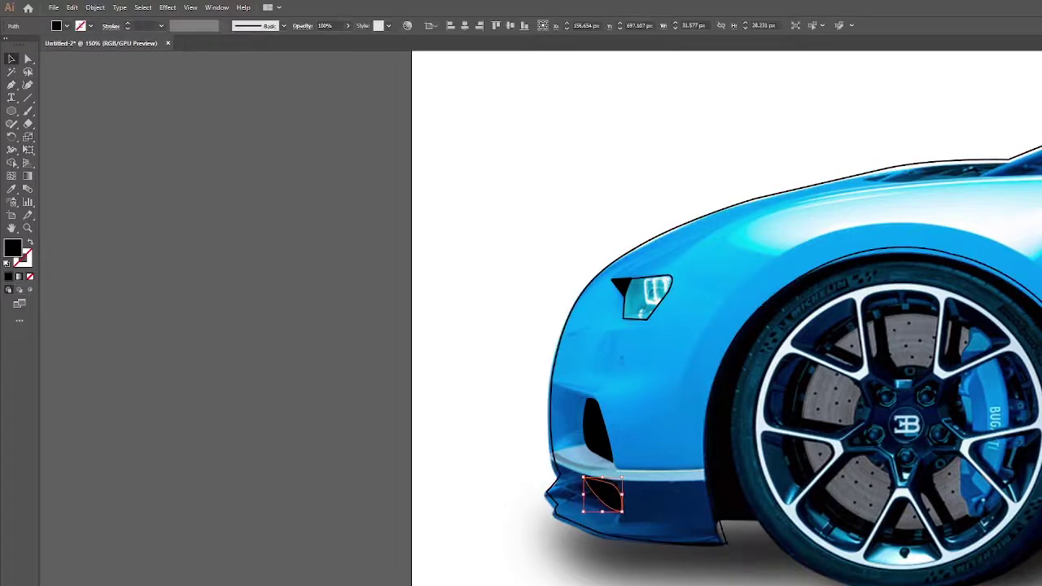
Nudge the body outline's lower-front anchors along the splitter edge with Direct Selection.
key("a")
left_click(716, 537)
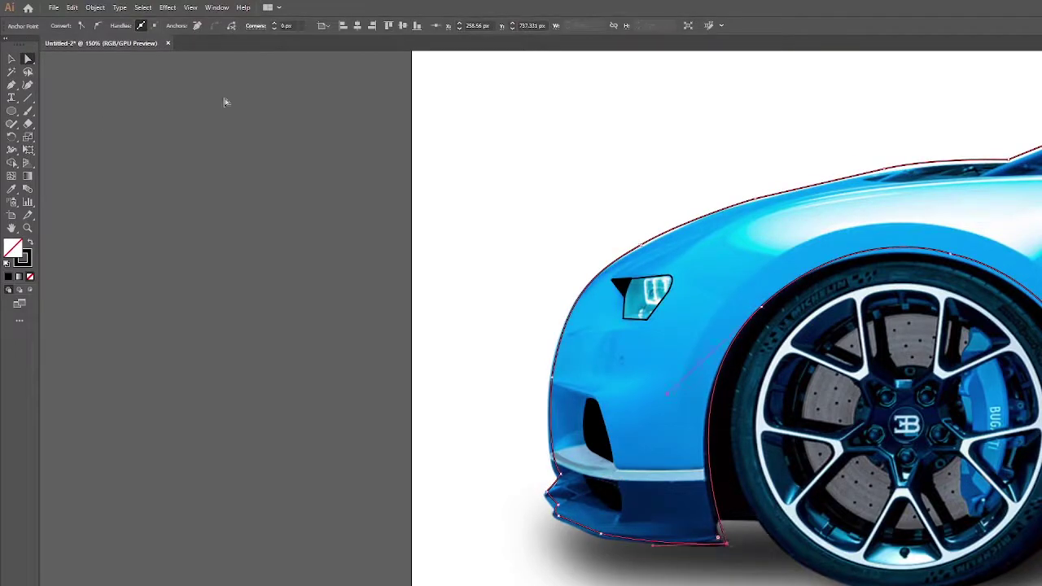
left_click_drag(726, 543, 723, 547)
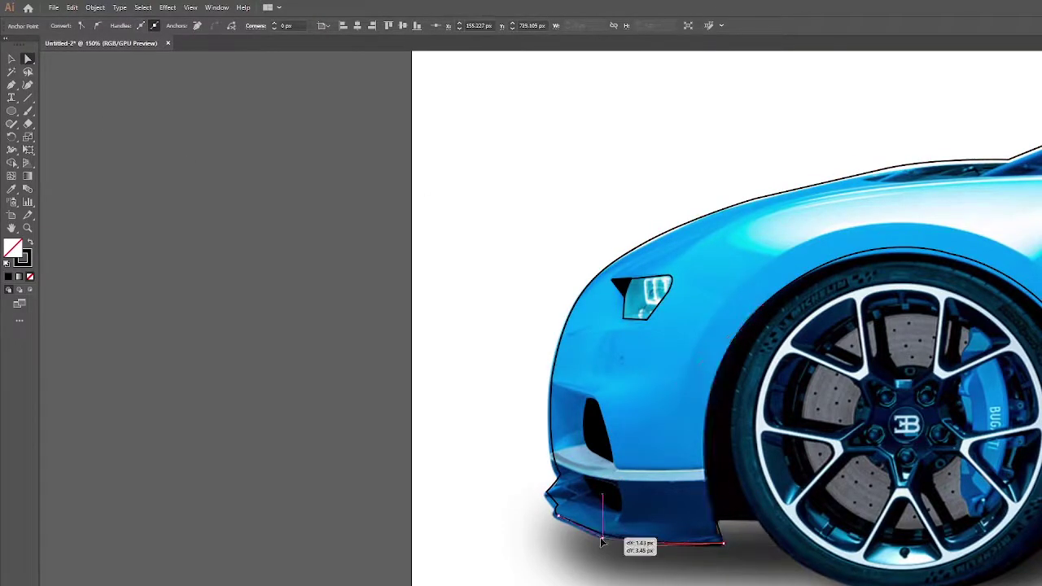
left_click(529, 543)
left_click(560, 524)
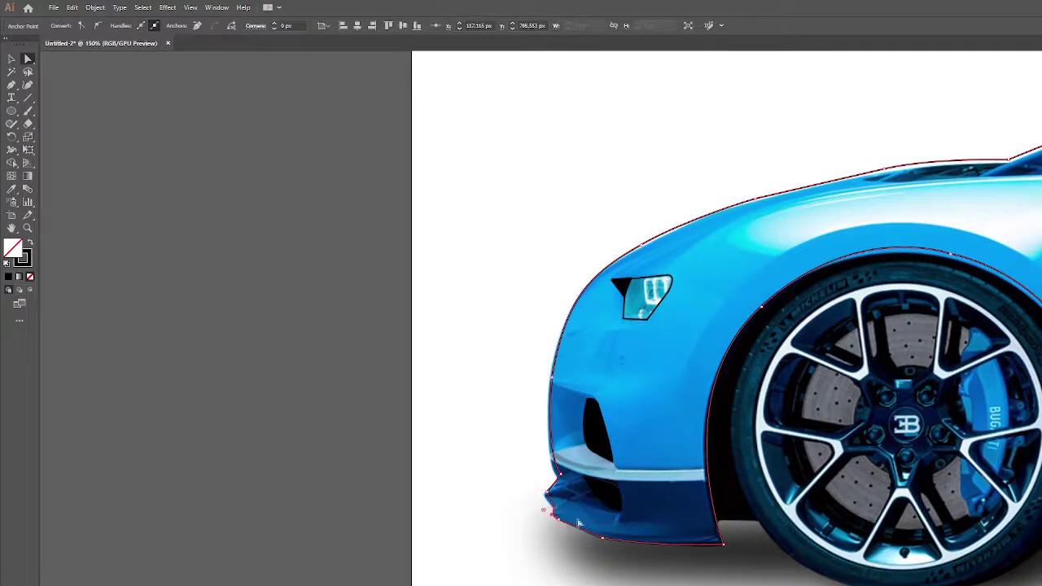
left_click(555, 499)
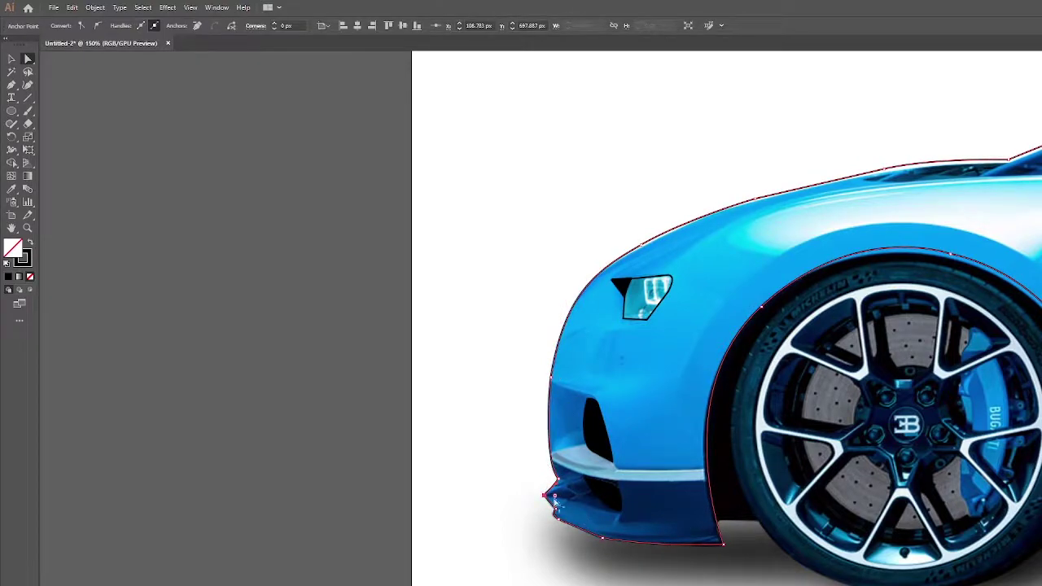
key("ctrl+shift+a")
key("ctrl+minus")
key("ctrl+minus")
key("ctrl+minus")
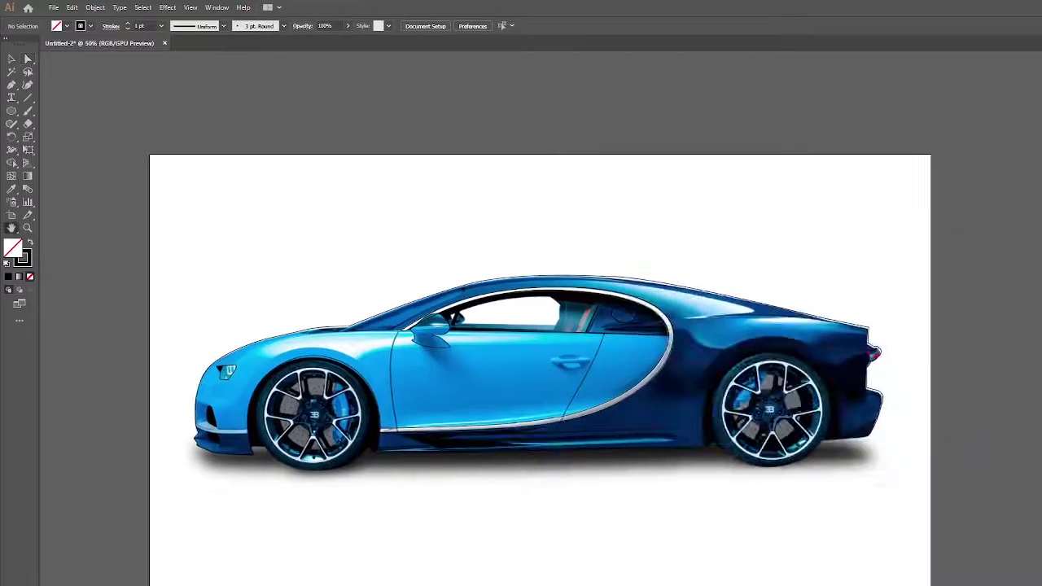
Draw a circle around the front tire and inspect its anchors.
key("ctrl+y")
key("ctrl+y")
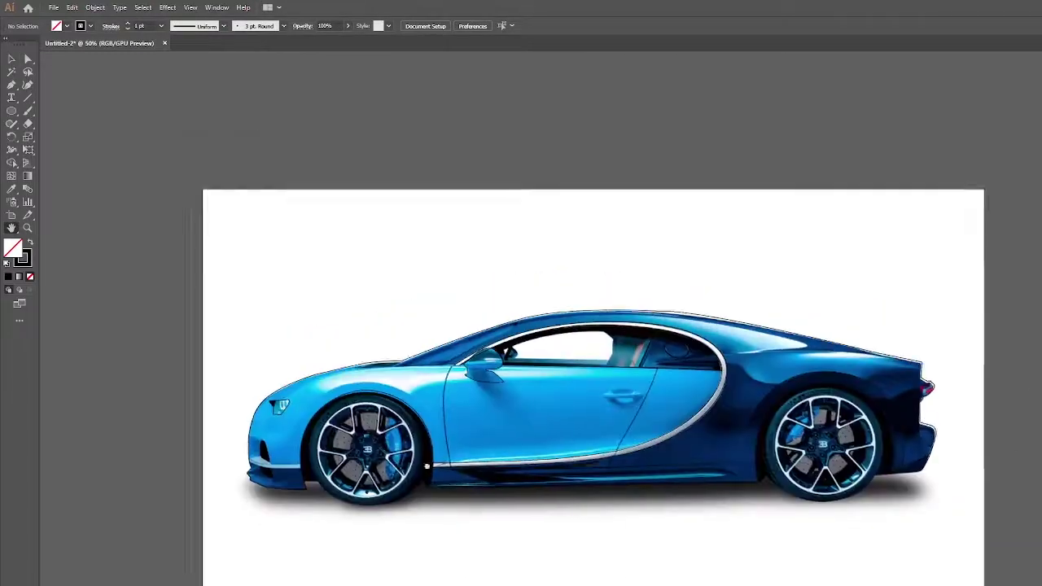
scroll(336, 399, "up", 4)
left_click_drag(570, 493, 765, 493)
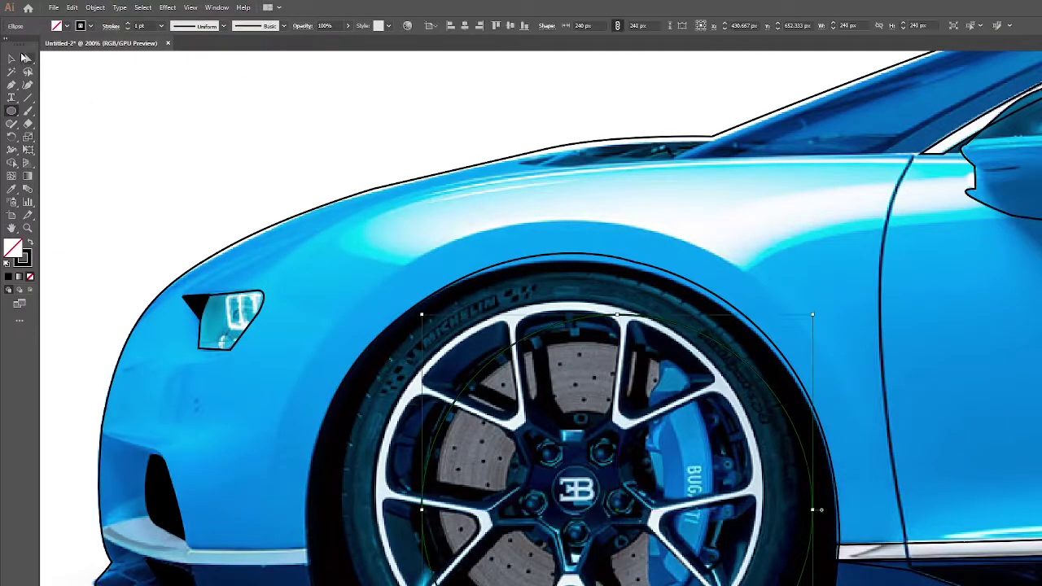
key("v")
left_click(573, 302)
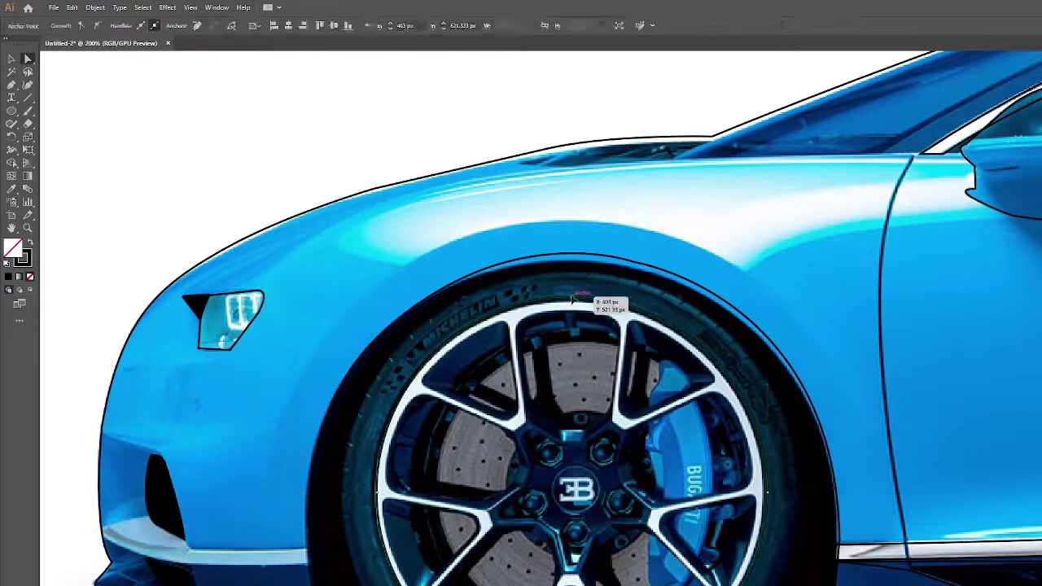
left_click(377, 493)
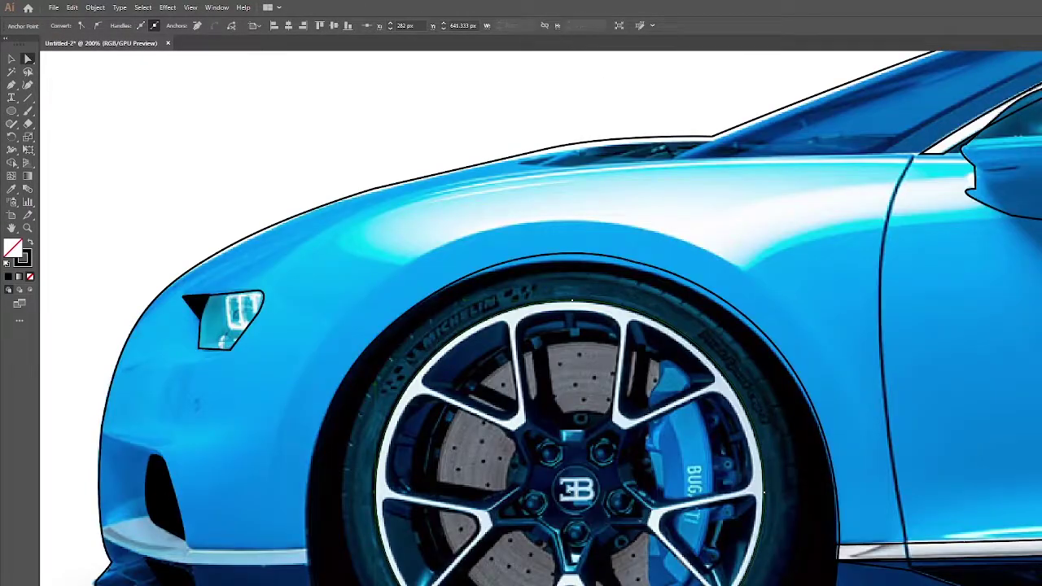
left_click(764, 492)
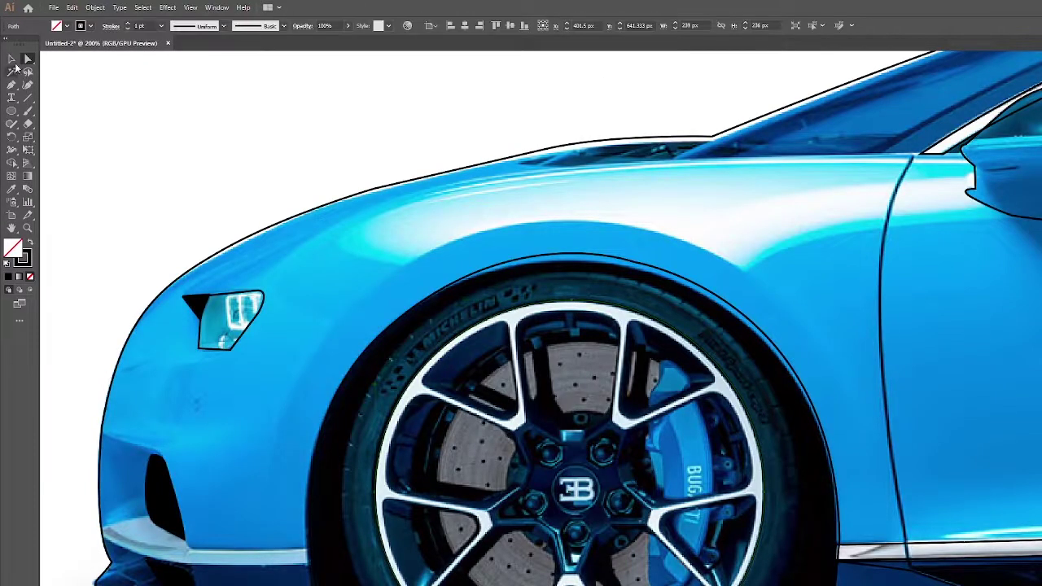
Enlarge and nudge the circle onto the tire's outer edge, checking the fit in Outline view.
left_click(12, 59)
left_click_drag(765, 299, 804, 276)
left_click_drag(346, 494, 340, 494)
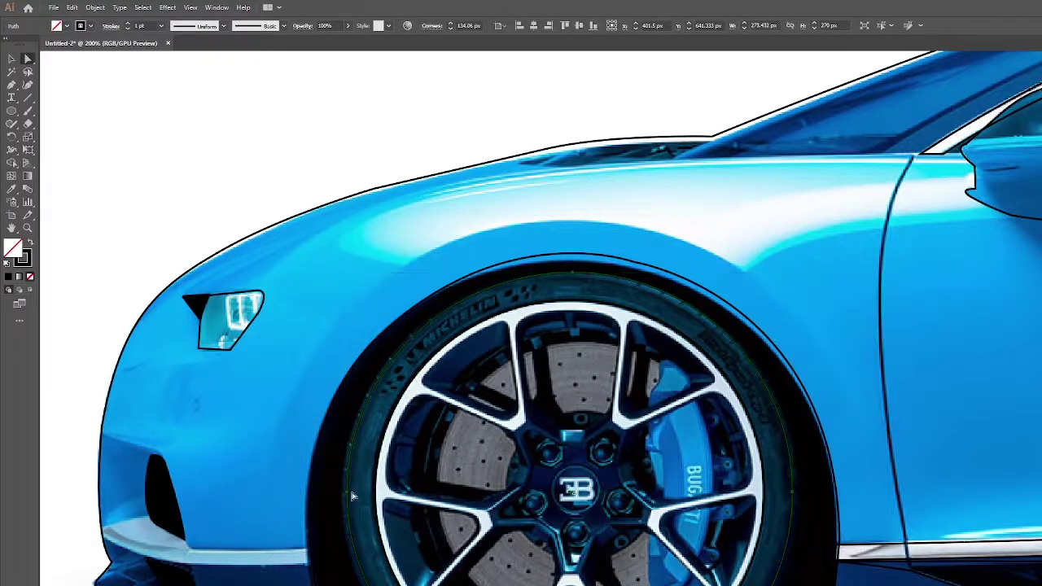
key("a")
key("Left")
key("Left")
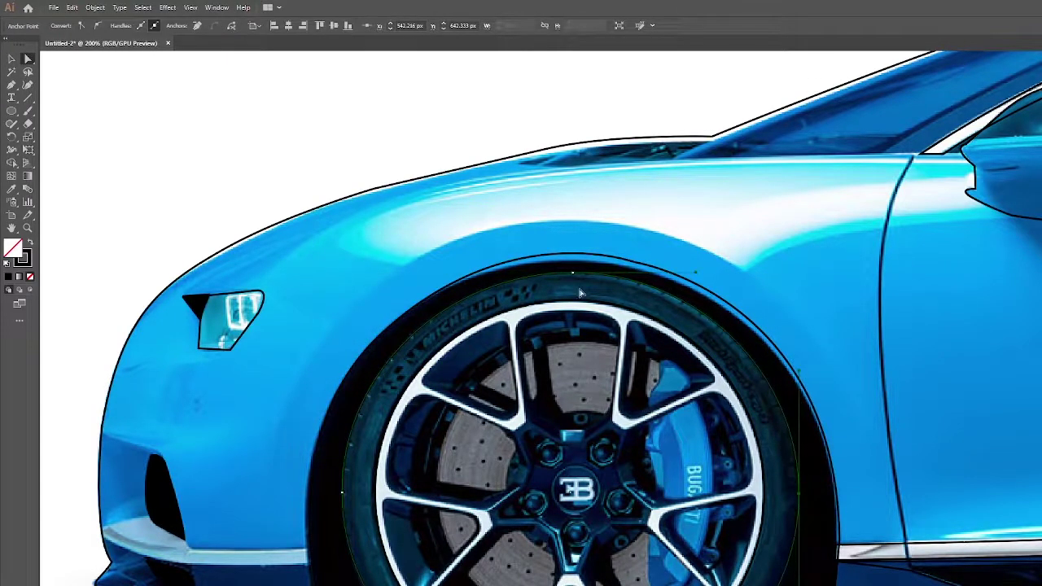
key("Left")
key("v")
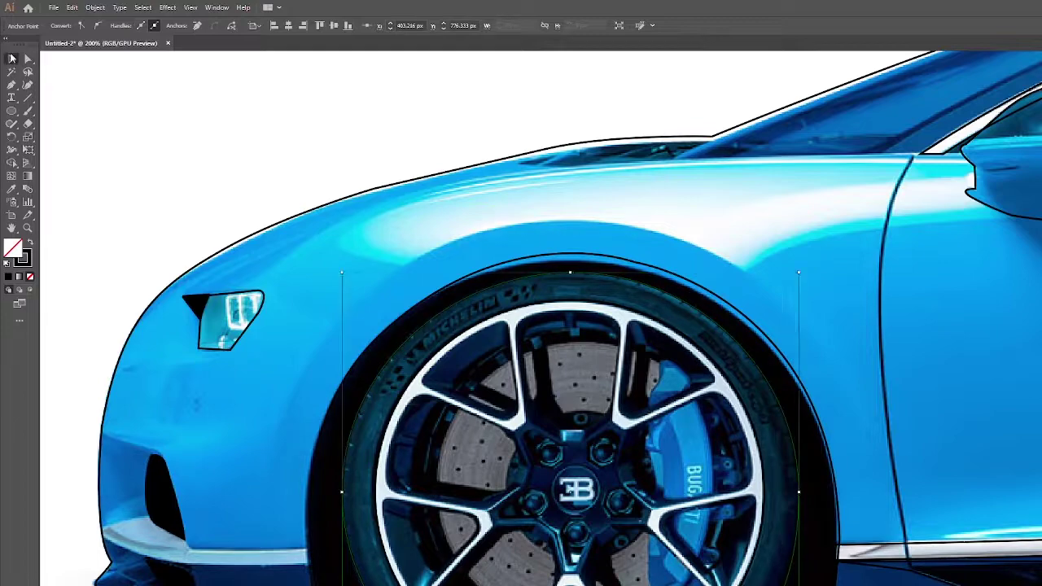
key("ctrl+shift+a")
key("ctrl+1")
key("ctrl+y")
key("ctrl+y")
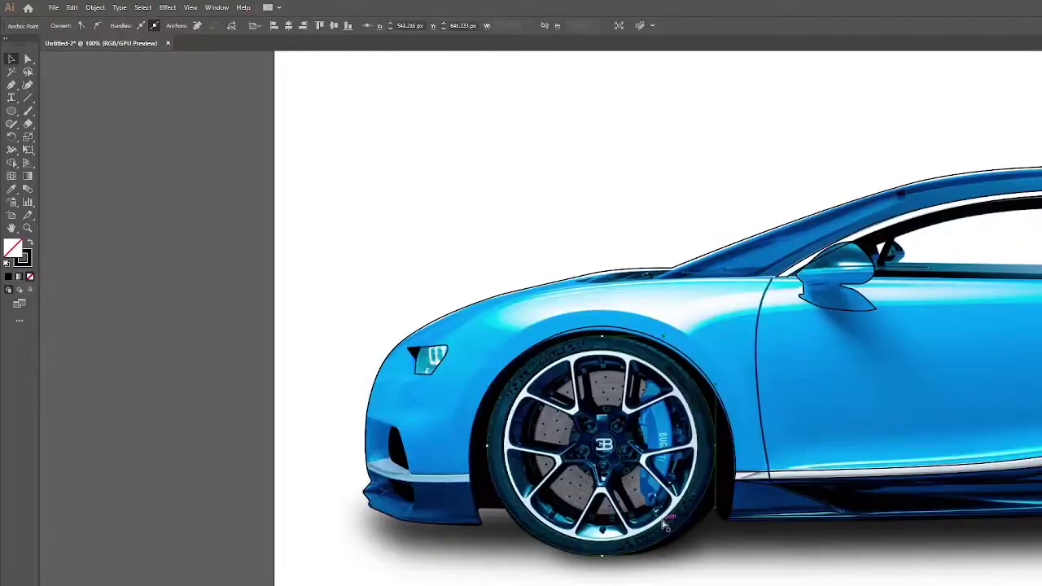
left_click(666, 525)
Trace one spoke window outline on the front rim with a curved rim edge.
key("ctrl+equal")
key("ctrl+equal")
key("ctrl+equal")
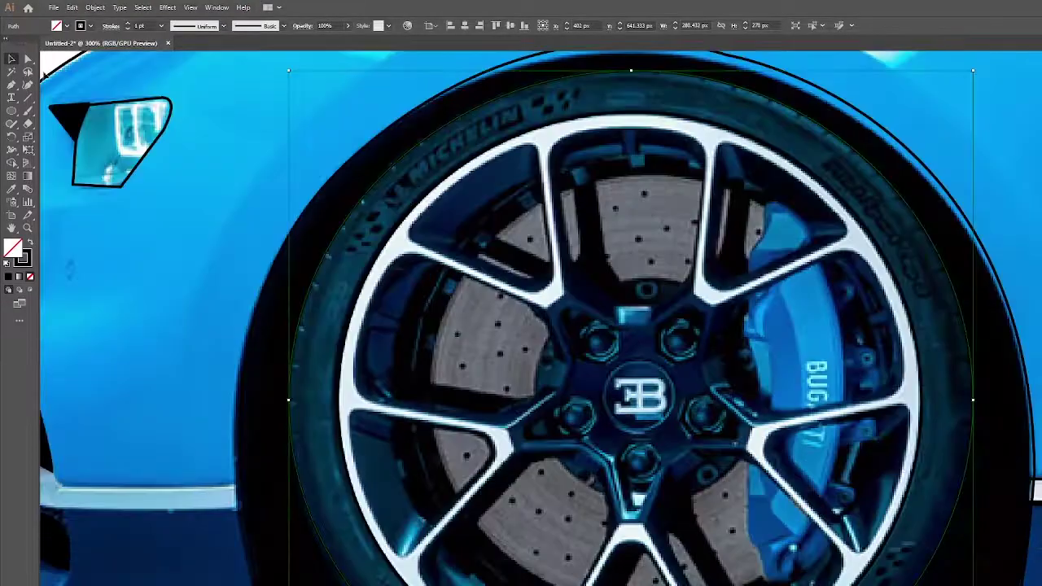
key("p")
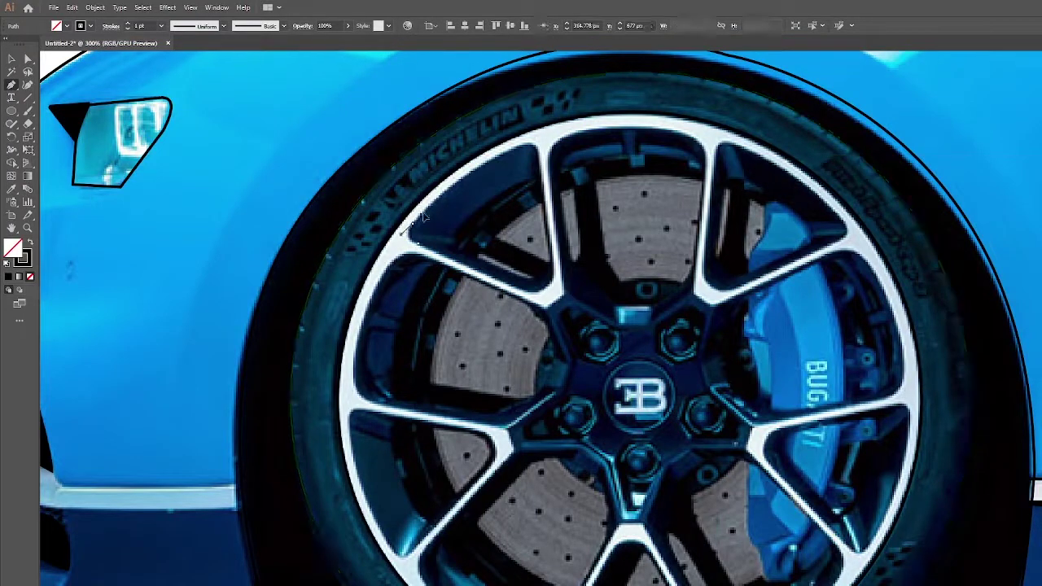
left_click(411, 232)
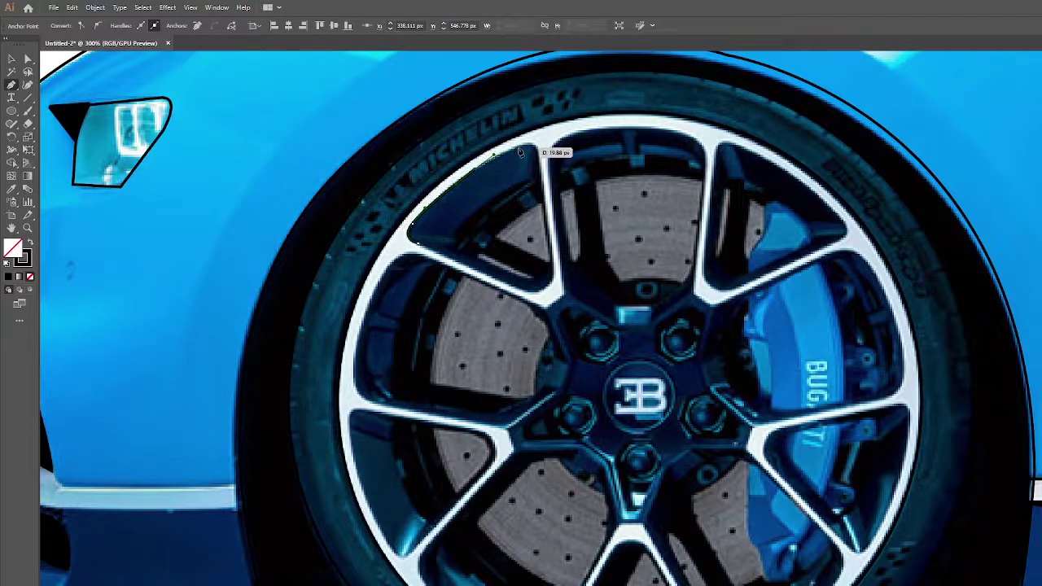
left_click_drag(538, 141, 541, 186)
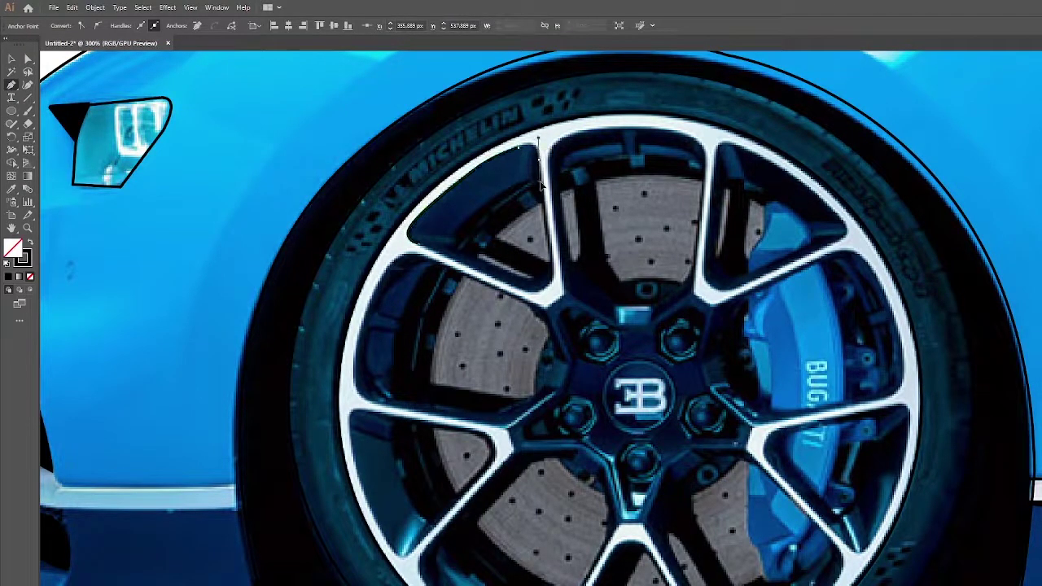
left_click(554, 281)
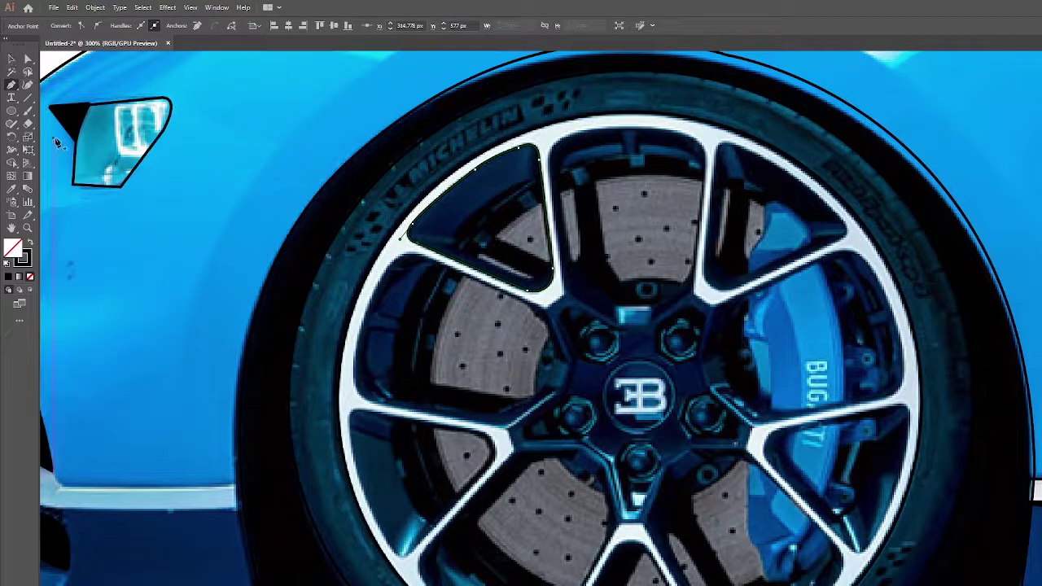
Rotate copies of the spoke window around the hub, repeating with Ctrl+D.
double_click(12, 137)
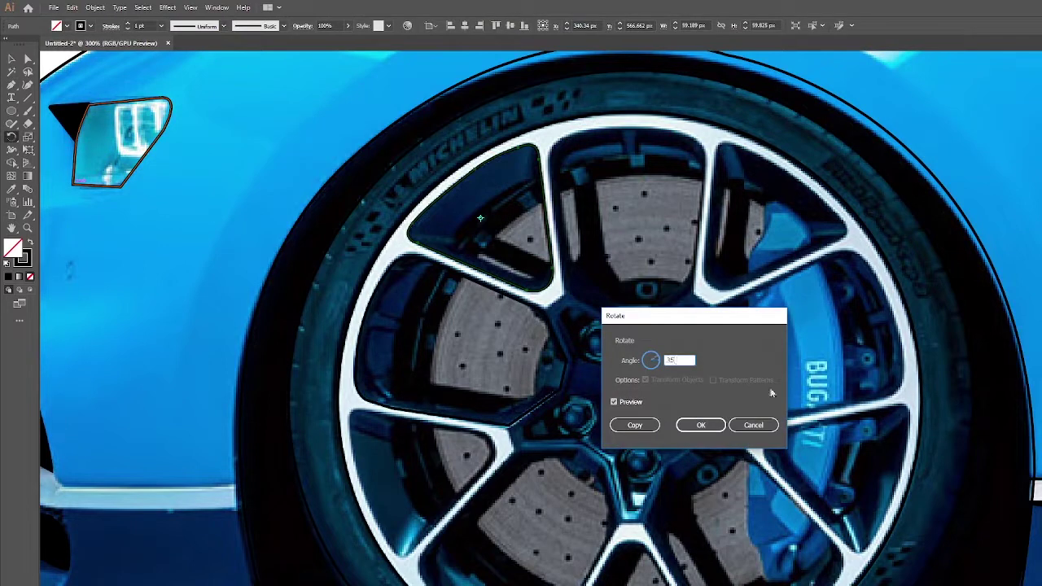
key("Return")
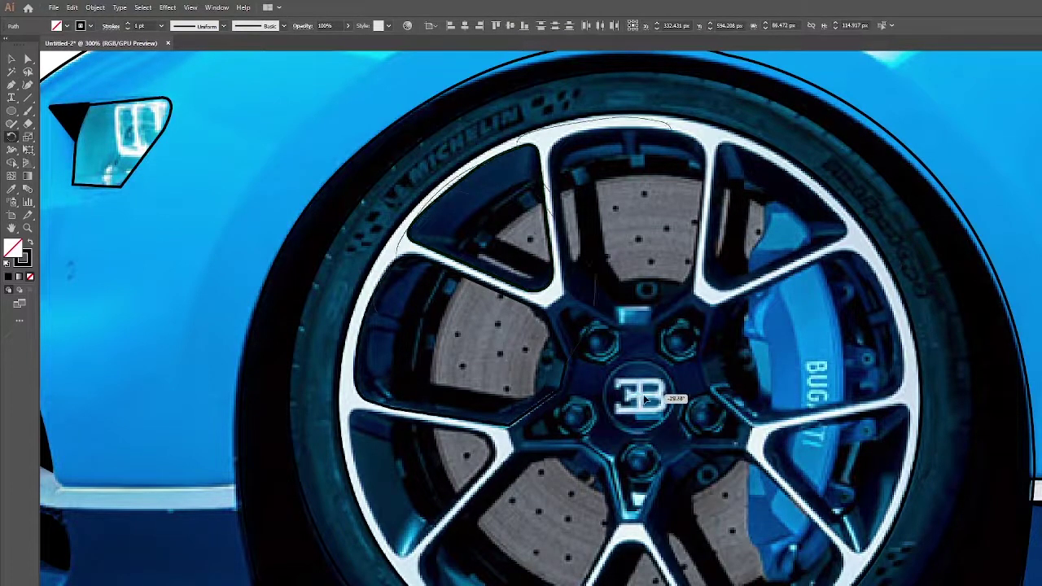
key("ctrl+d")
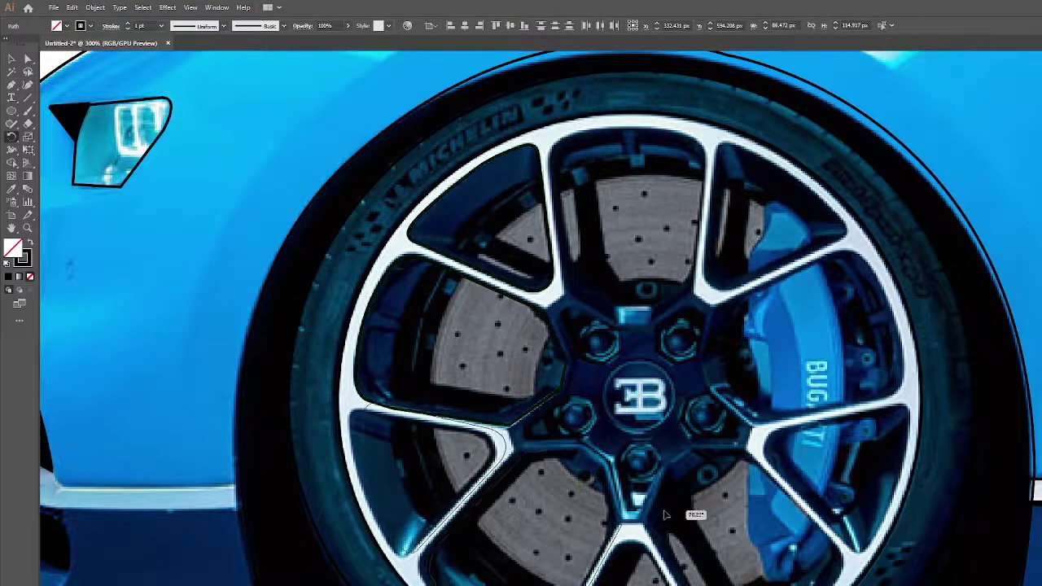
key("ctrl+d")
key("ctrl+d")
key("ctrl+d")
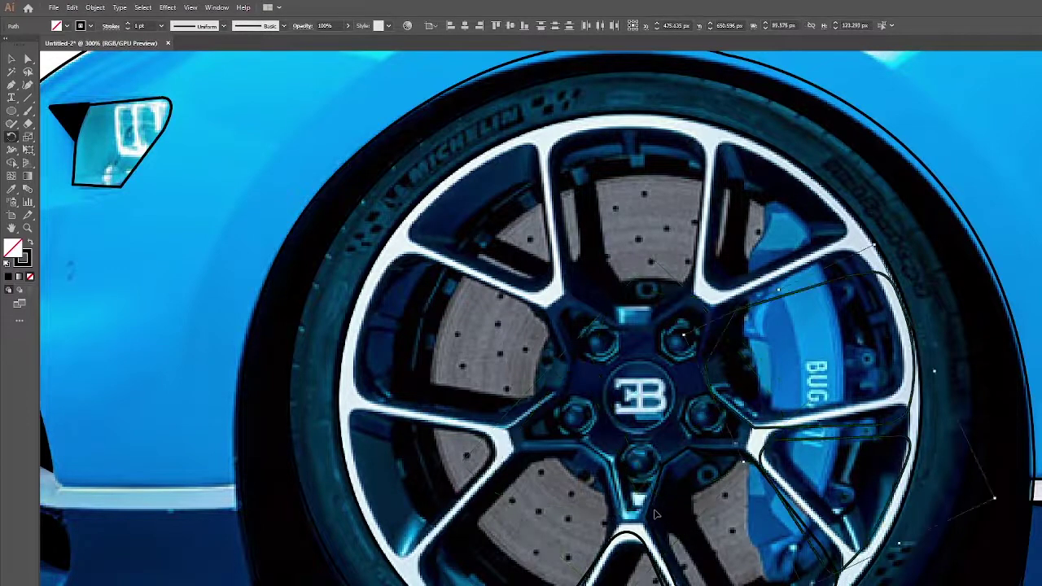
key("ctrl+d")
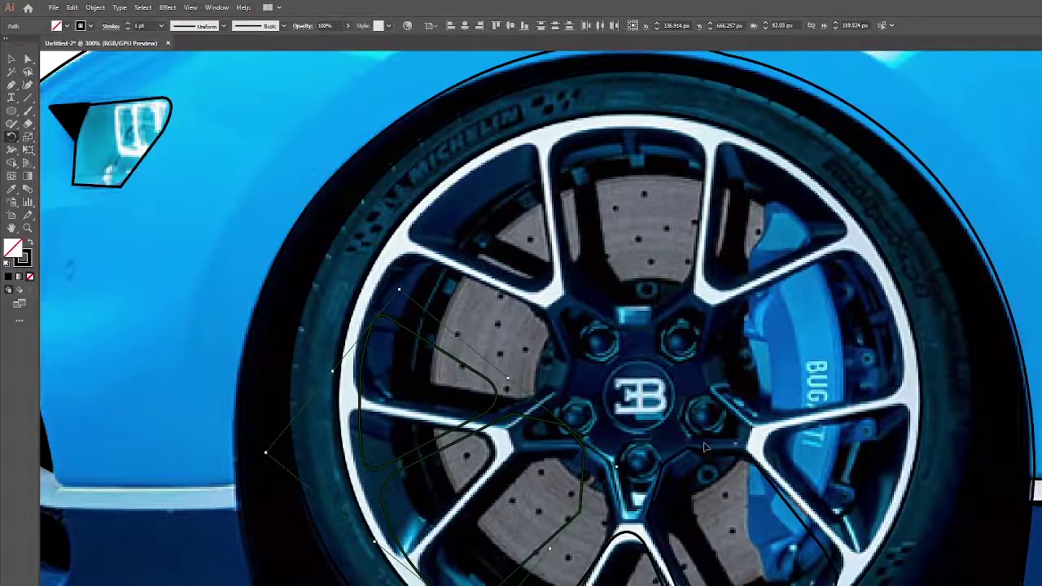
key("ctrl+d")
key("ctrl+d")
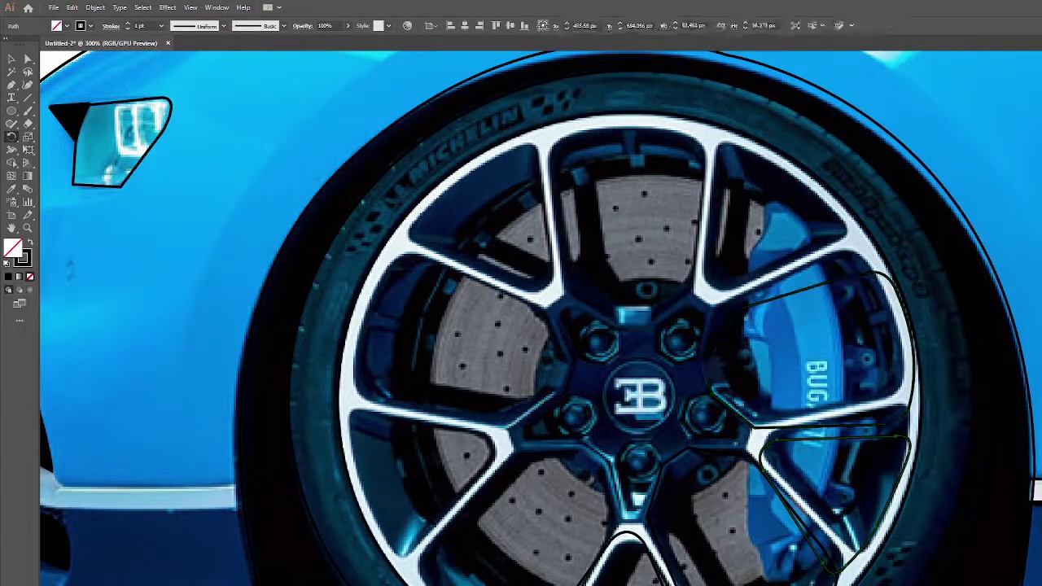
key("ctrl+d")
key("ctrl+d")
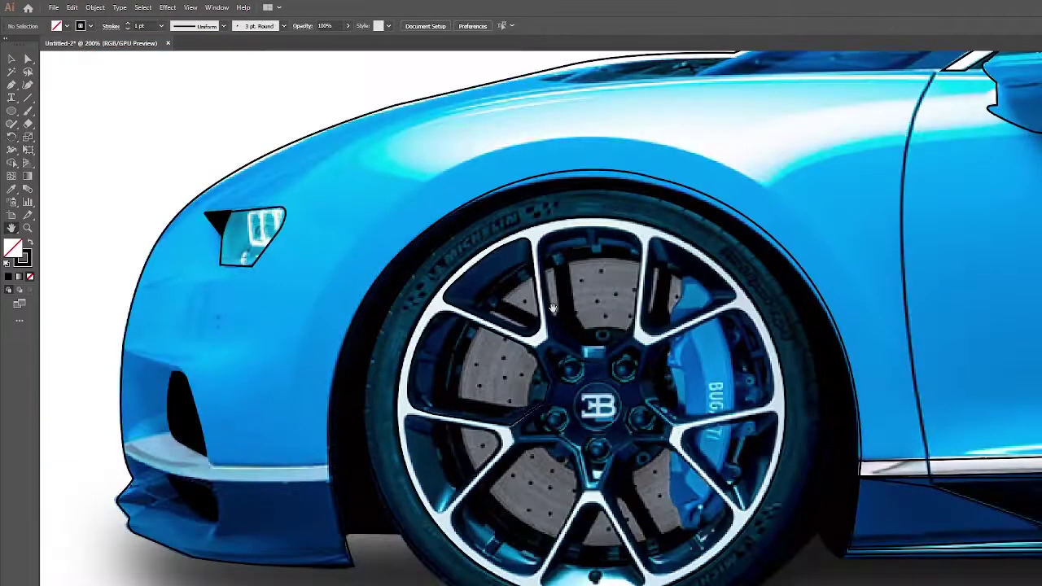
Copy the left spoke window rotated 55 degrees around the wheel hub.
left_click(492, 413)
key("r")
left_click(596, 407, "alt")
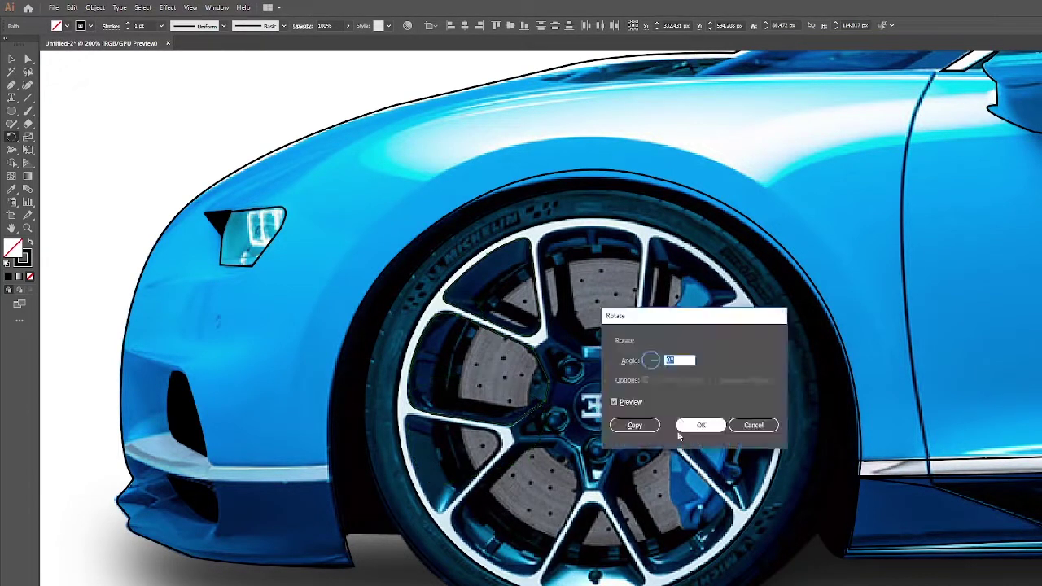
type("55")
left_click(635, 426)
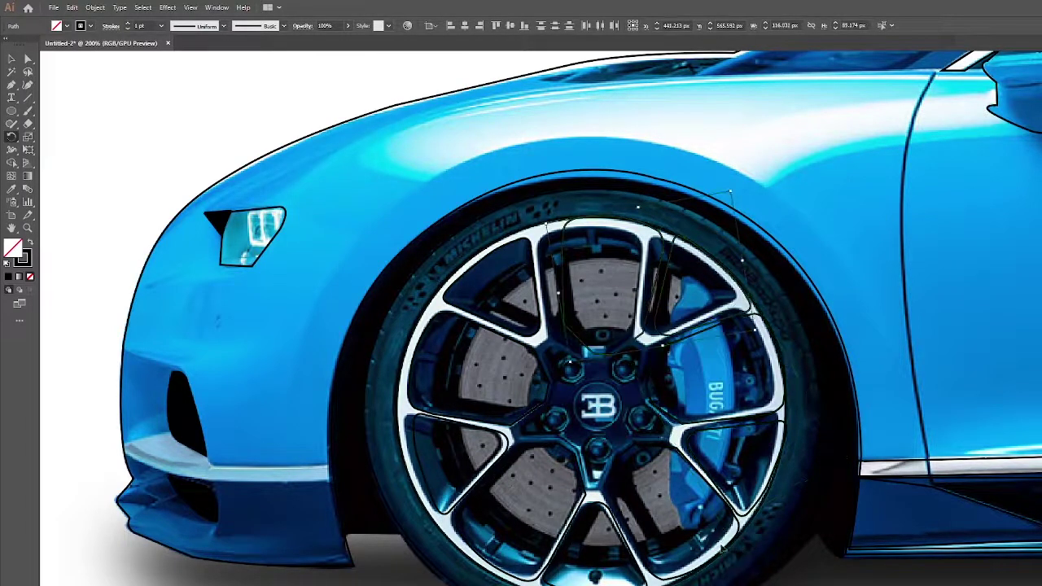
Adjust the wheel-arch line and fit outlines onto the upper-right, lower-right and lower spokes.
left_click(737, 215)
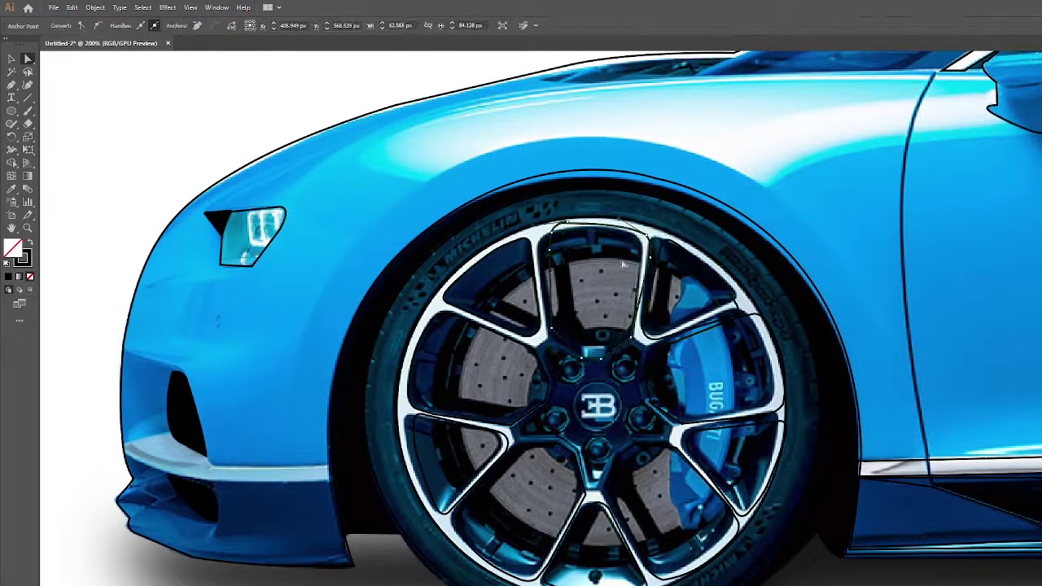
left_click_drag(737, 215, 737, 215)
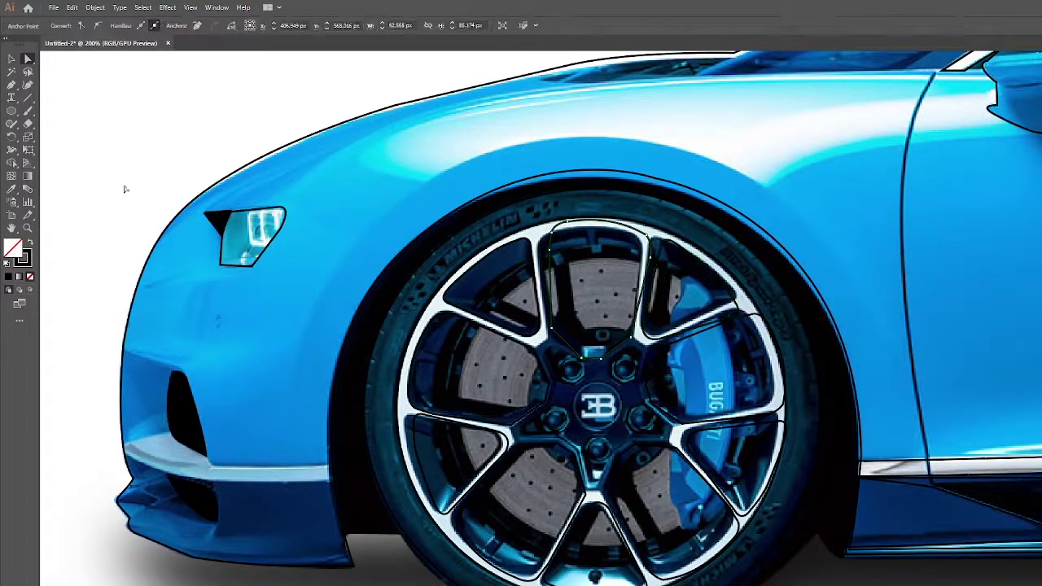
key("v")
left_click(594, 245)
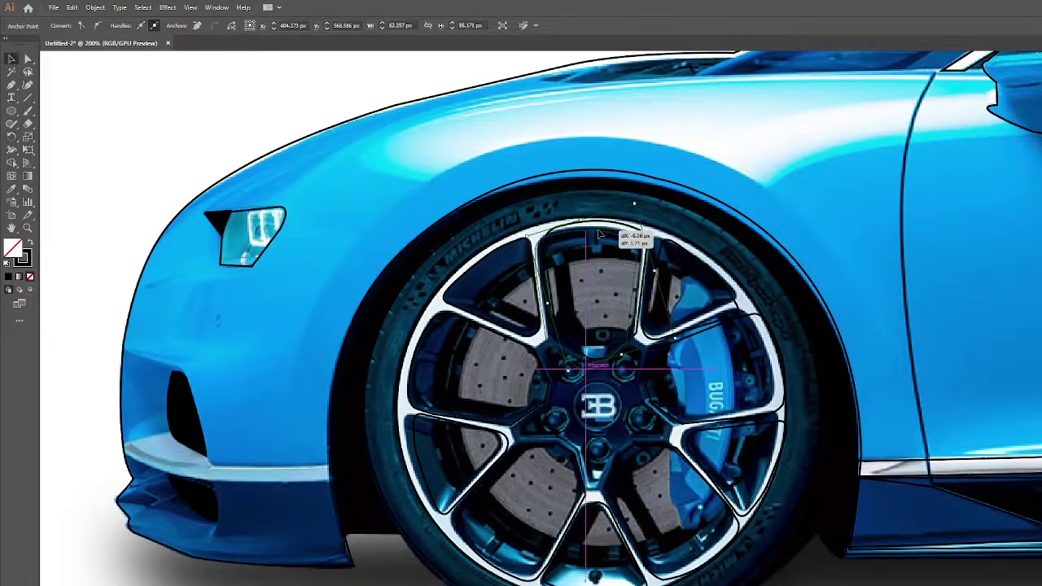
mouse_move(749, 321)
left_mouse_down()
mouse_move(753, 351)
mouse_move(676, 471)
mouse_move(672, 526)
left_mouse_up()
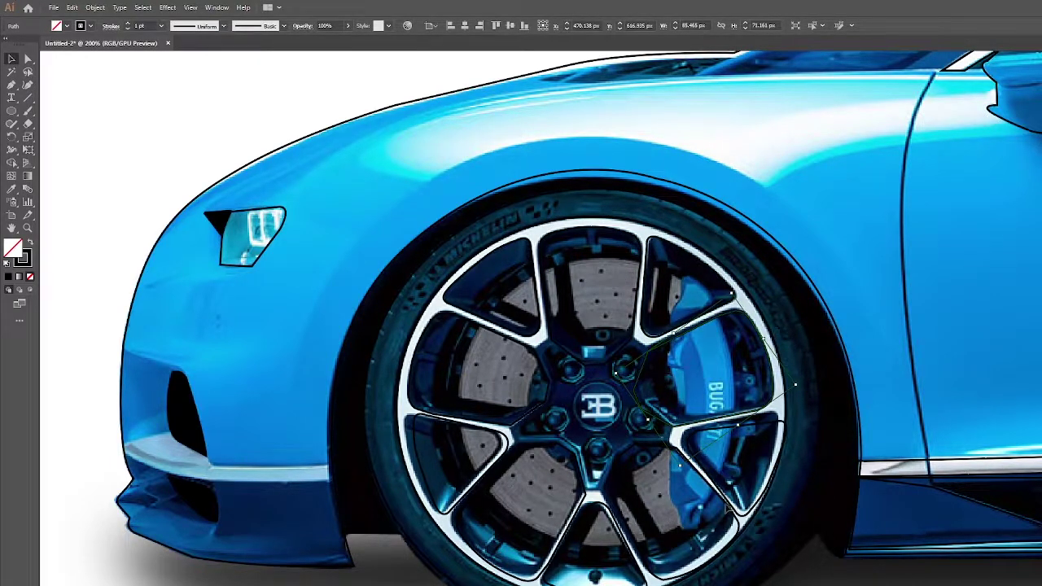
left_click_drag(794, 384, 763, 512)
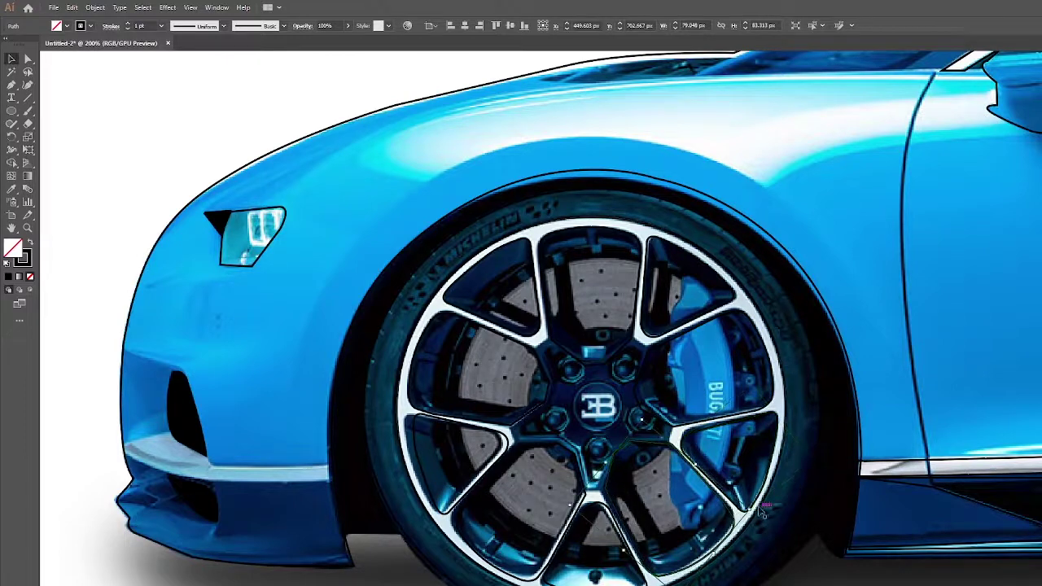
mouse_move(703, 560)
left_mouse_down()
mouse_move(651, 580)
mouse_move(547, 562)
mouse_move(566, 583)
mouse_move(464, 529)
left_mouse_up()
Zoom out and drag the front wheel's outline group across onto the rear wheel.
key("ctrl+shift+a")
key("ctrl+y")
key("ctrl+y")
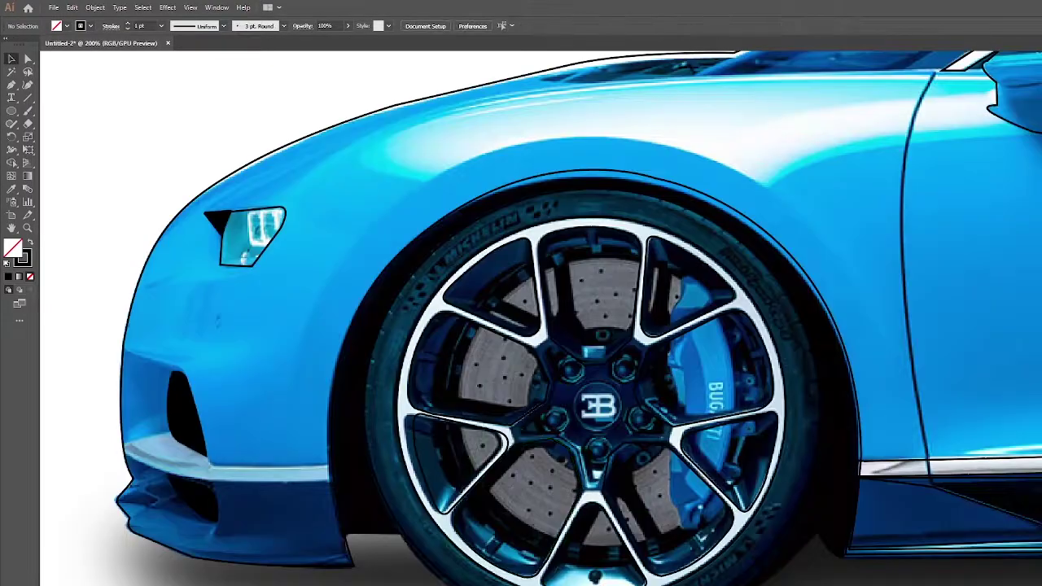
key("ctrl+minus")
key("ctrl+minus")
key("ctrl+minus")
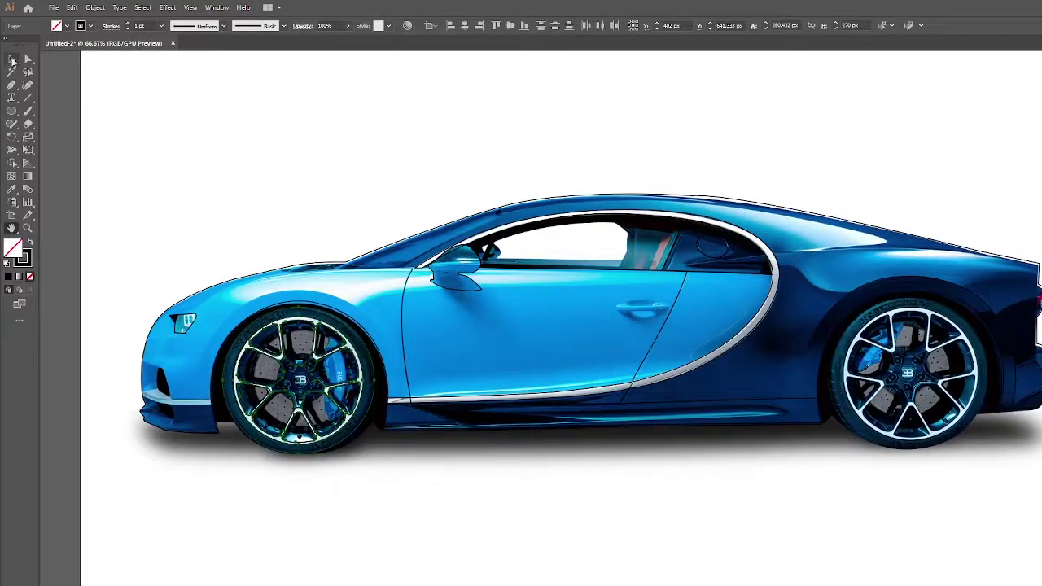
left_click(12, 60)
left_click_drag(301, 379, 912, 373)
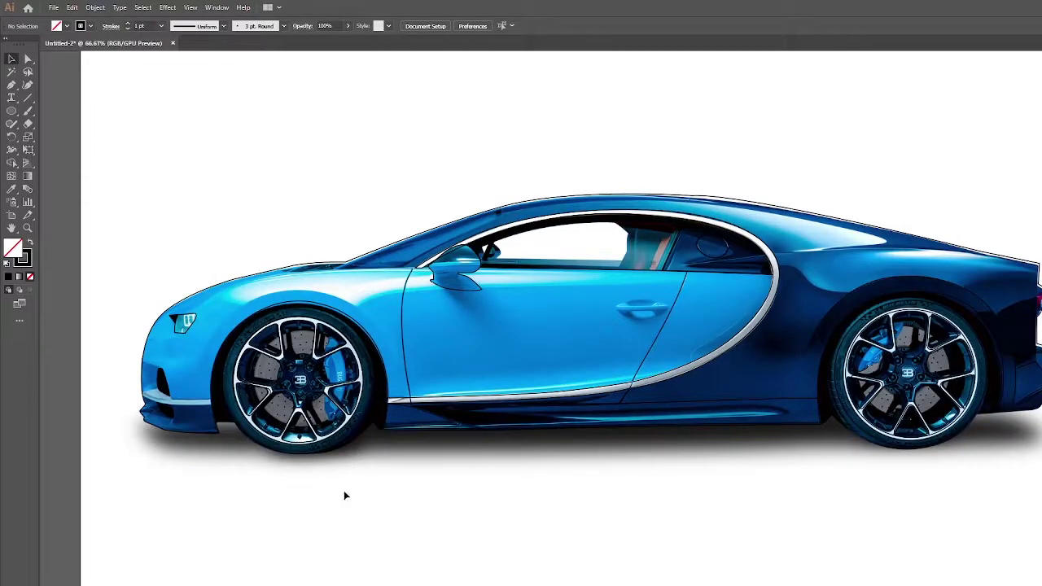
Outline the door handle's left end cap as a closed curved path.
scroll(497, 348, "up", 5)
key("p")
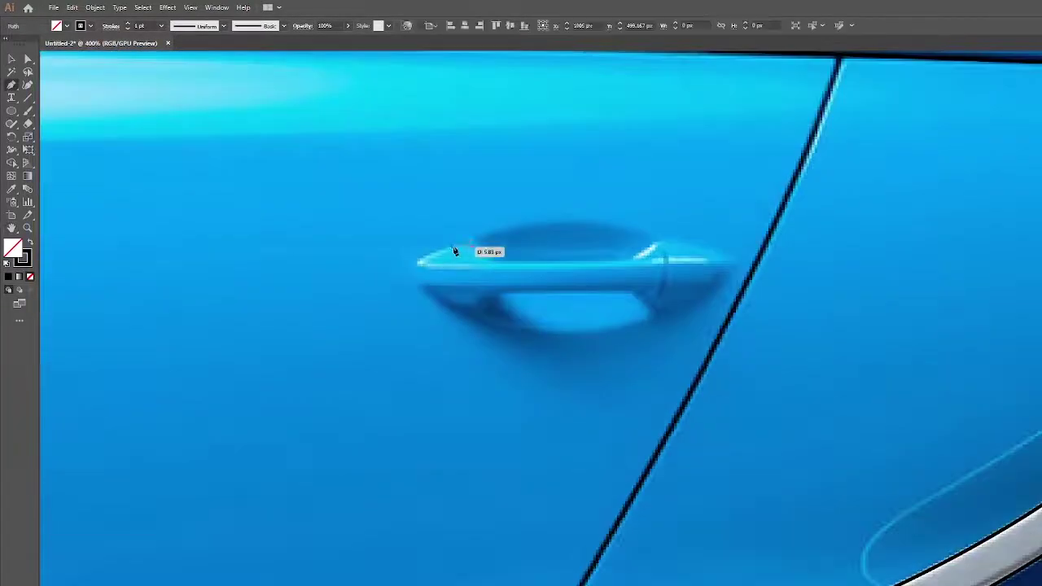
left_click_drag(459, 245, 471, 246)
mouse_move(452, 307)
left_mouse_down()
mouse_move(479, 309)
mouse_move(507, 244)
left_mouse_up()
left_click(460, 246)
Outline the door handle's right end cap as a closed curved path.
left_click_drag(633, 259, 634, 297)
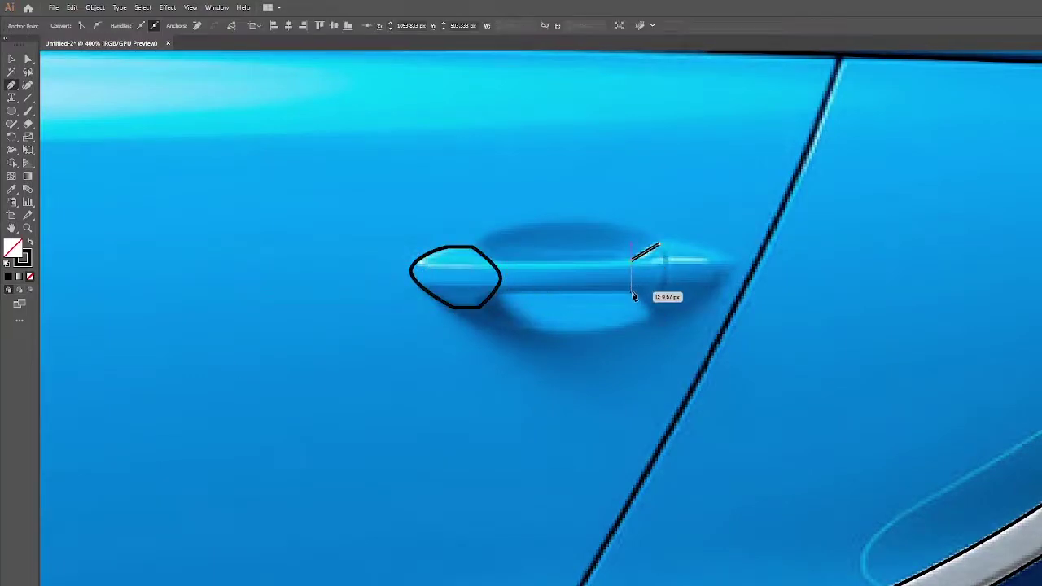
left_click_drag(680, 332, 681, 332)
left_click_drag(720, 281, 720, 294)
left_click_drag(658, 244, 584, 241)
left_click(632, 258)
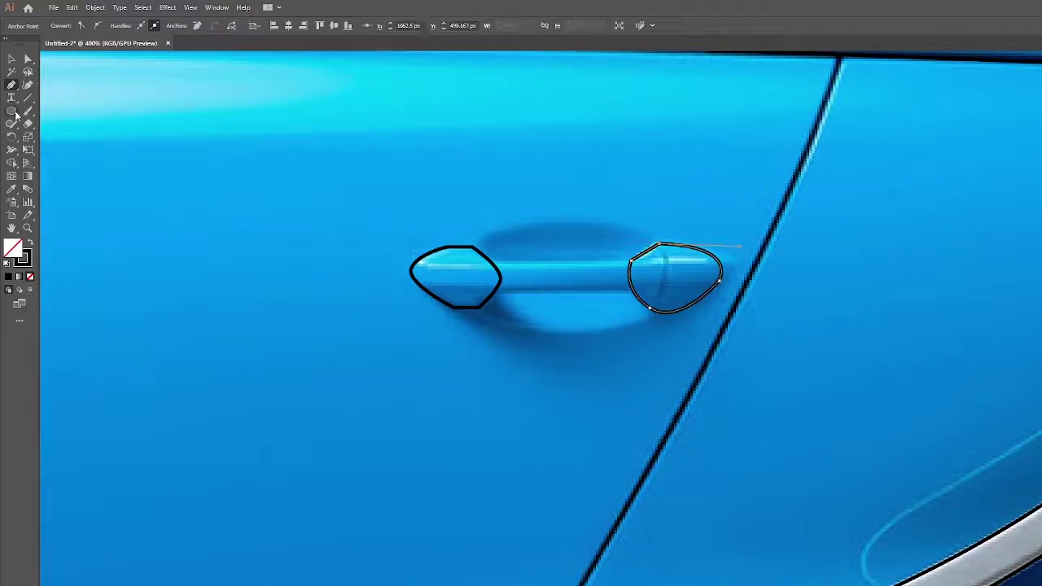
Draw the handle bar between the caps and merge all three with Shape Builder.
left_click(413, 266)
left_click(719, 262)
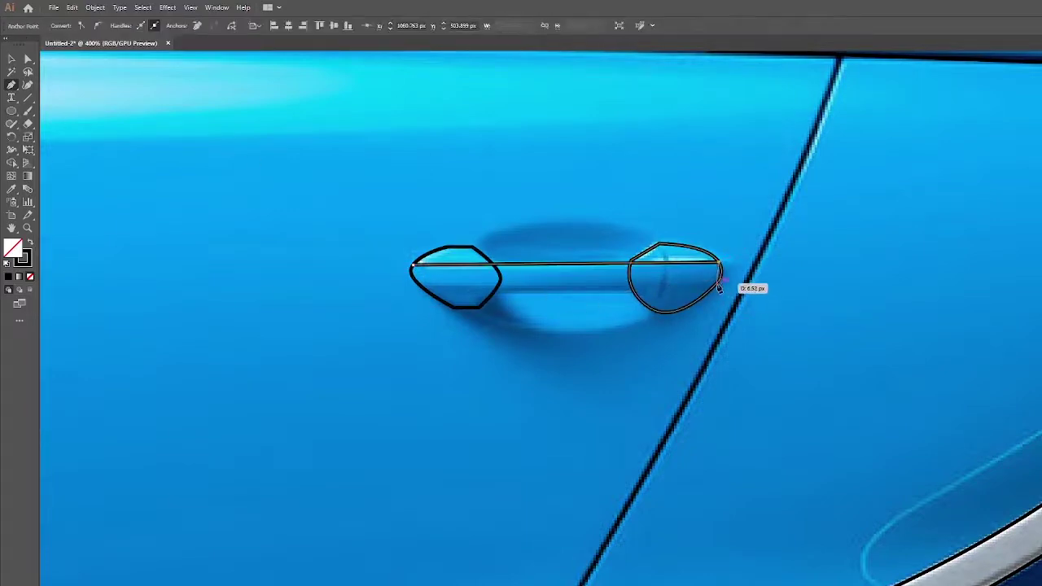
left_click(716, 283)
left_click(423, 288)
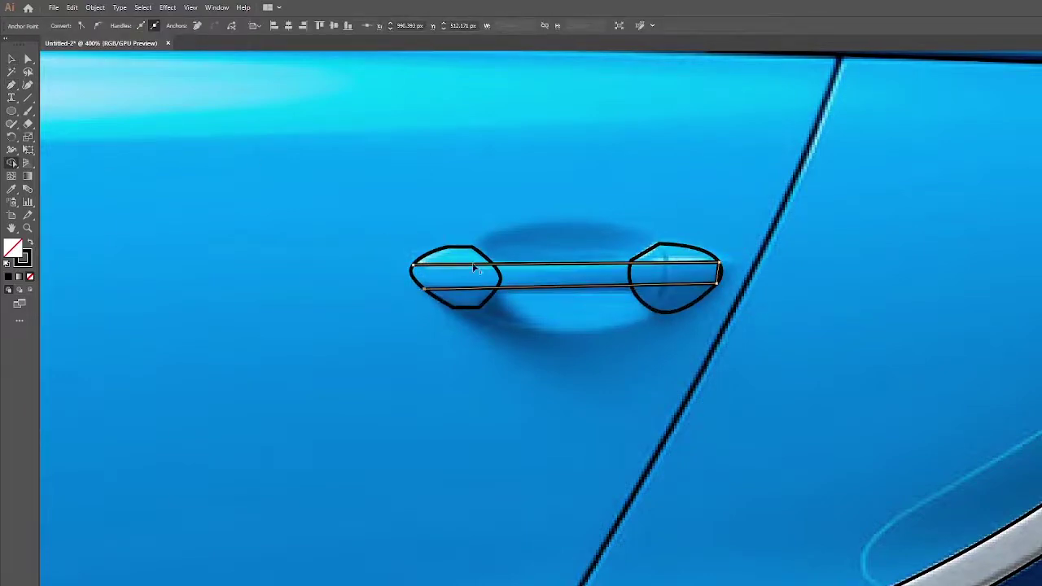
left_click_drag(456, 277, 676, 277)
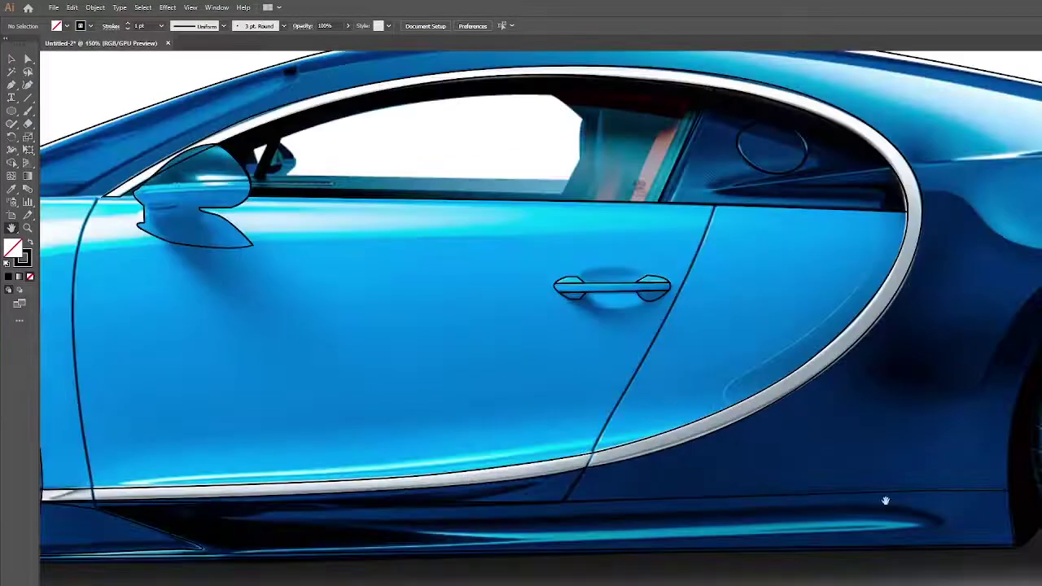
Trace the curved sill line along the side skirt beneath the doors.
left_click(496, 520)
left_click(880, 506)
left_click_drag(936, 518, 943, 525)
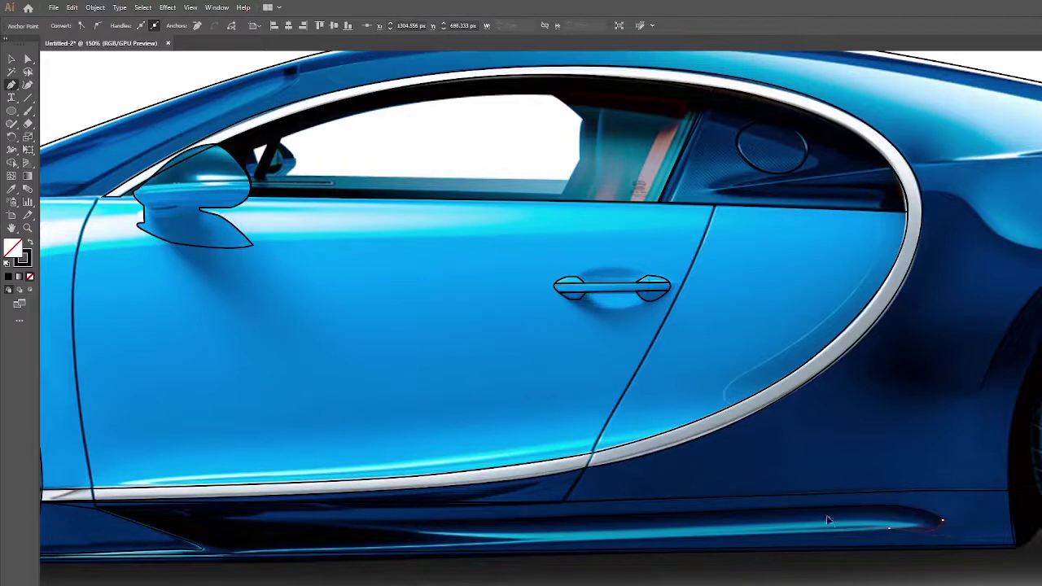
left_click(100, 511)
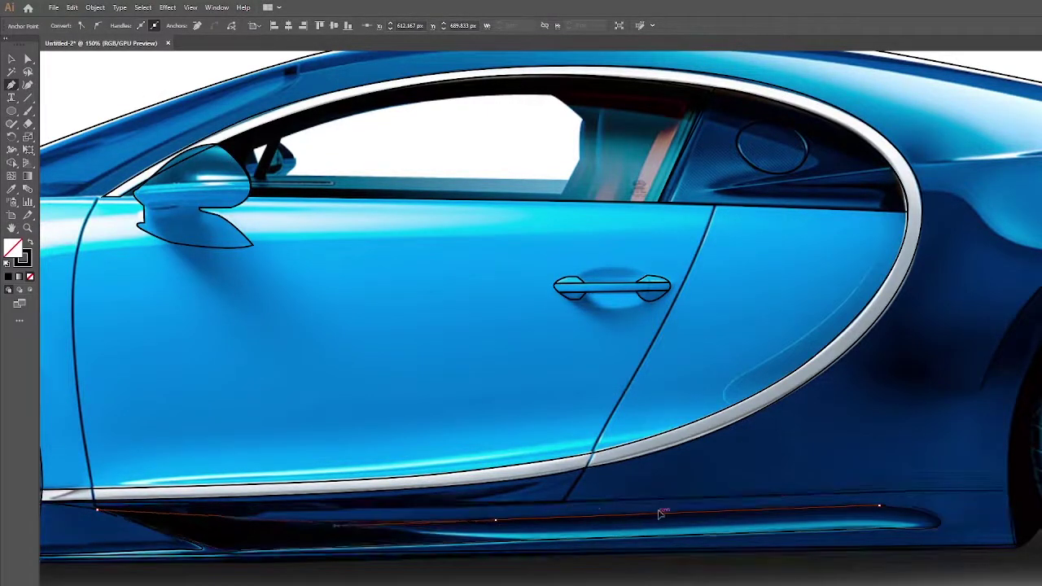
left_click_drag(610, 505, 913, 493)
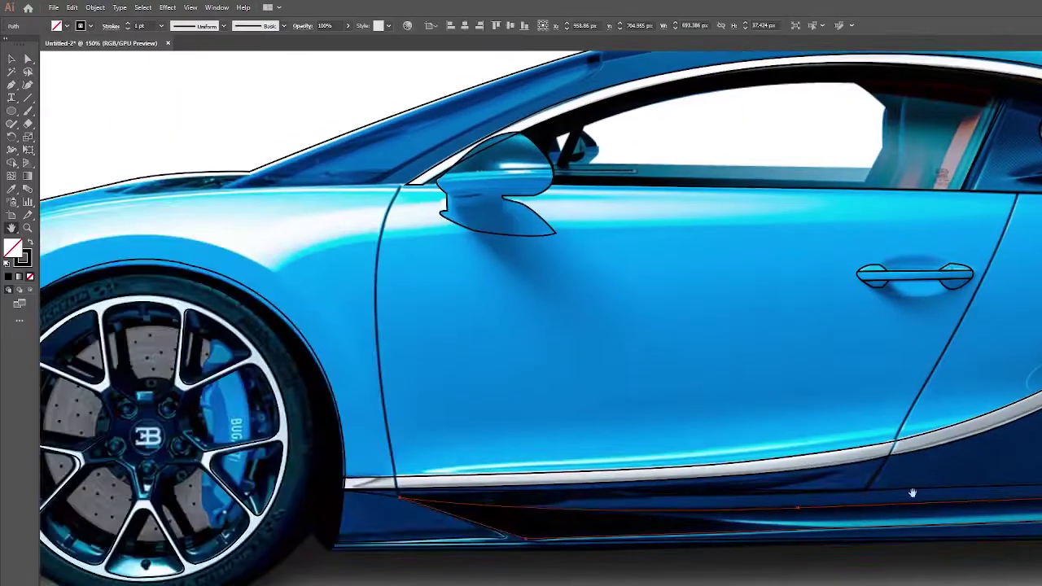
key("ctrl+y")
key("ctrl+0")
key("ctrl+y")
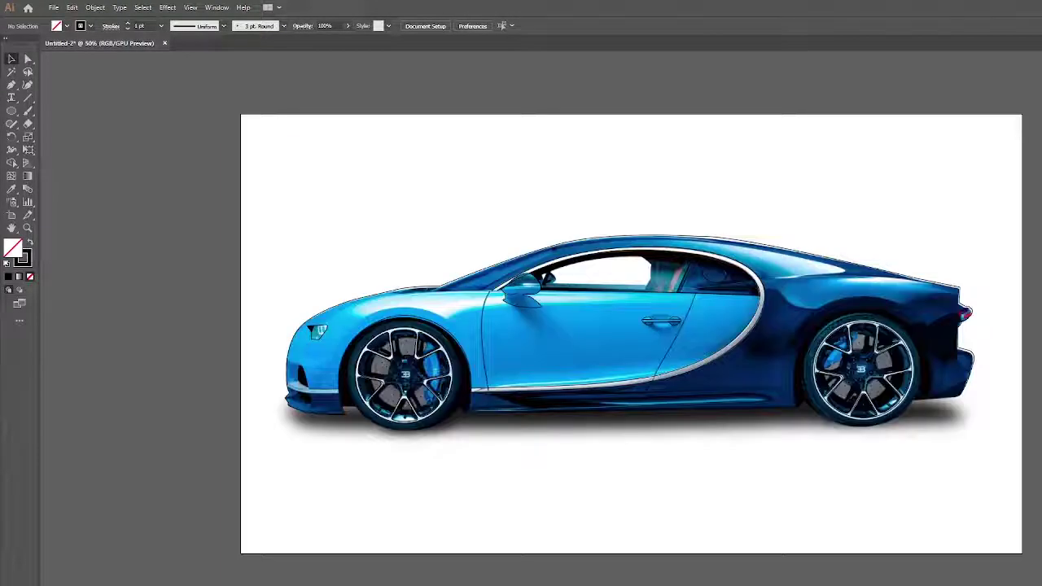
Draw the curved door seam lines running down toward the sill.
left_click(12, 84)
scroll(630, 401, "up", 3)
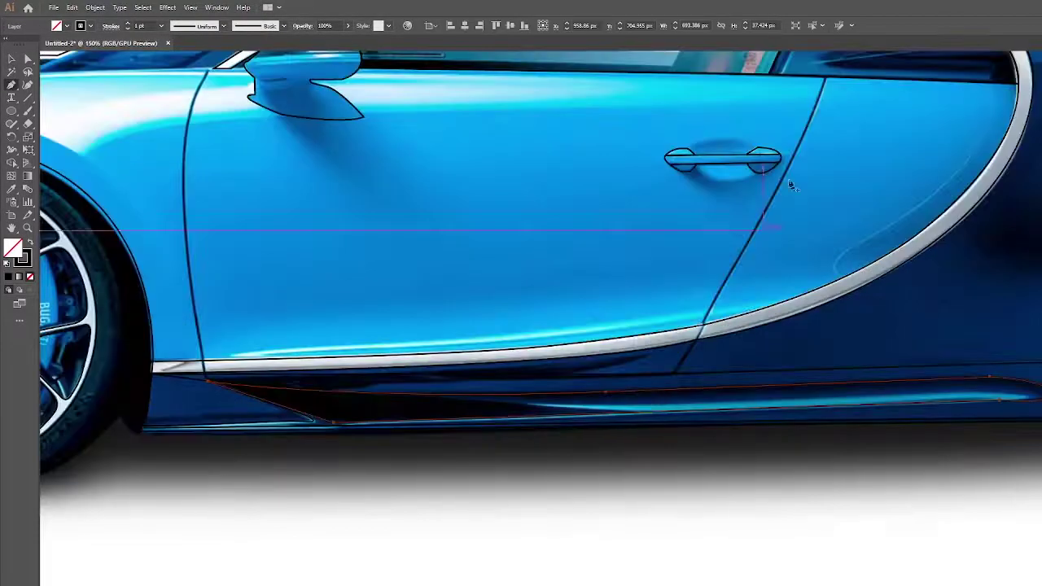
left_click(825, 79)
left_click_drag(672, 374, 608, 460)
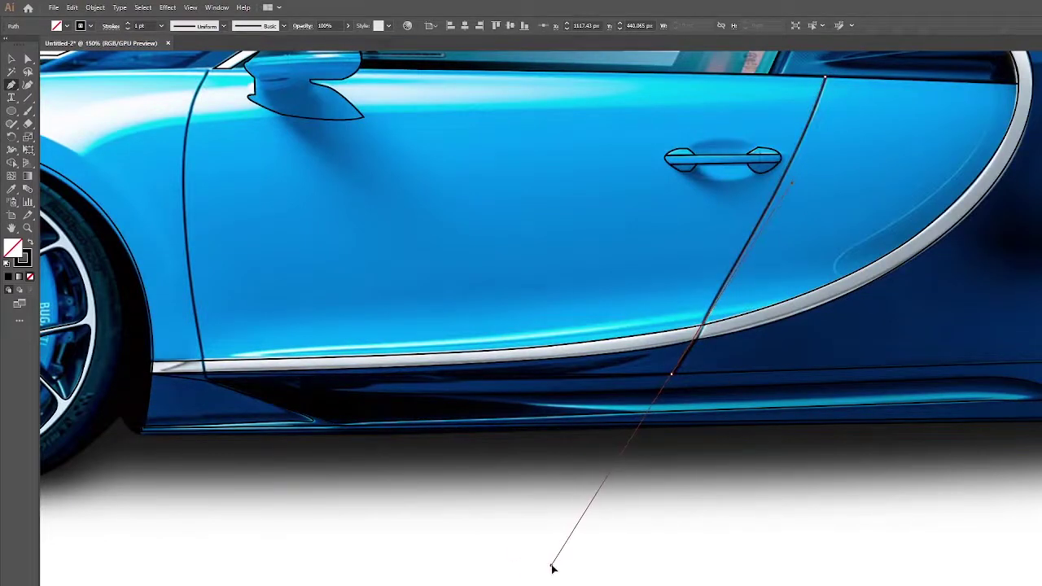
left_click_drag(552, 569, 552, 569)
scroll(676, 371, "up", 4)
scroll(676, 371, "left", 5)
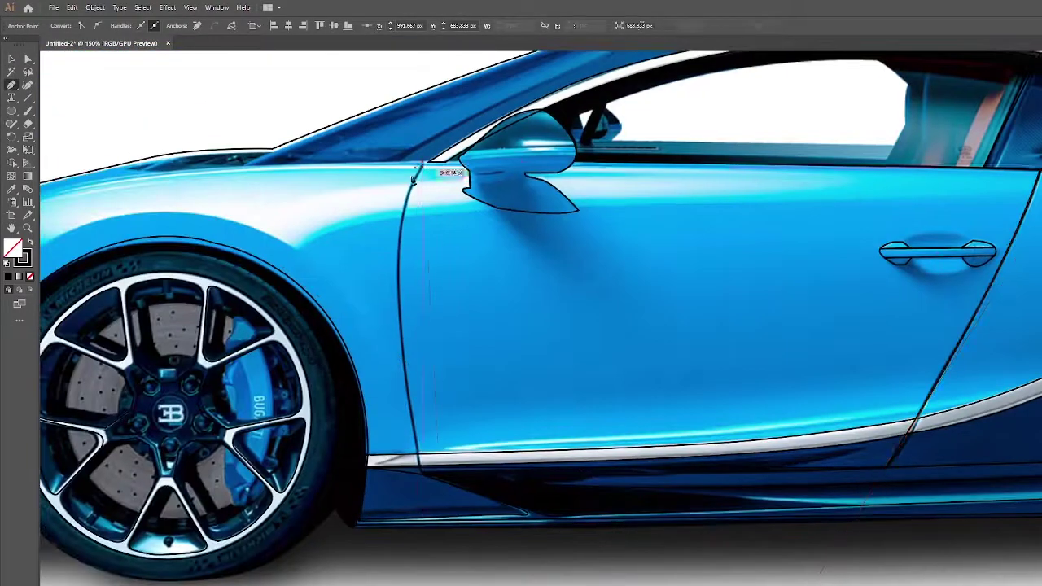
left_click_drag(423, 471, 432, 570)
scroll(433, 570, "down", 1)
Zoom to the car's front and start the fender line at the bumper crease, curving over the wheel arch.
key("v")
key("ctrl+0")
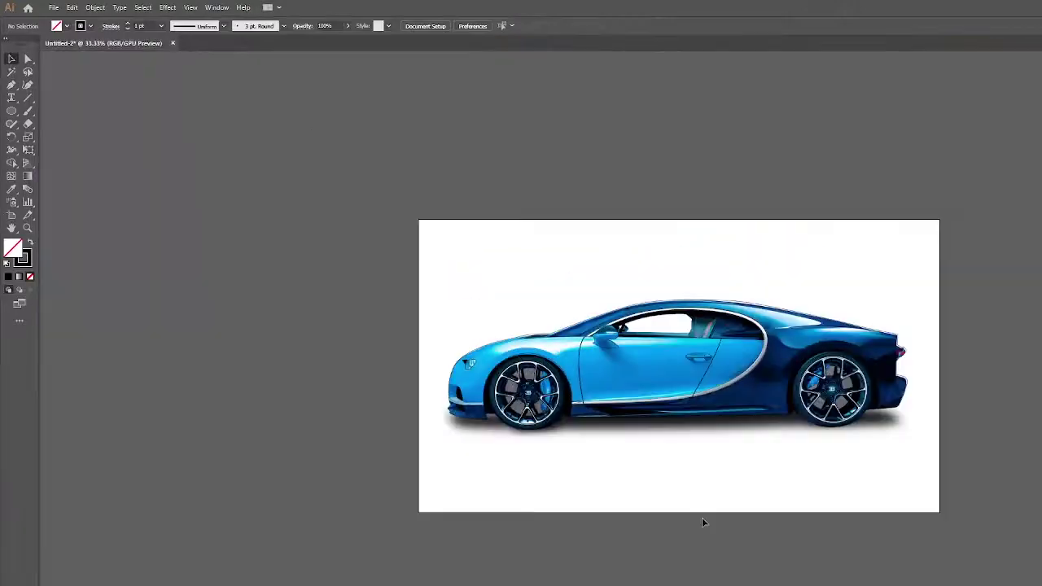
left_click(591, 461)
scroll(701, 309, "up", 2)
left_click_drag(409, 411, 557, 350)
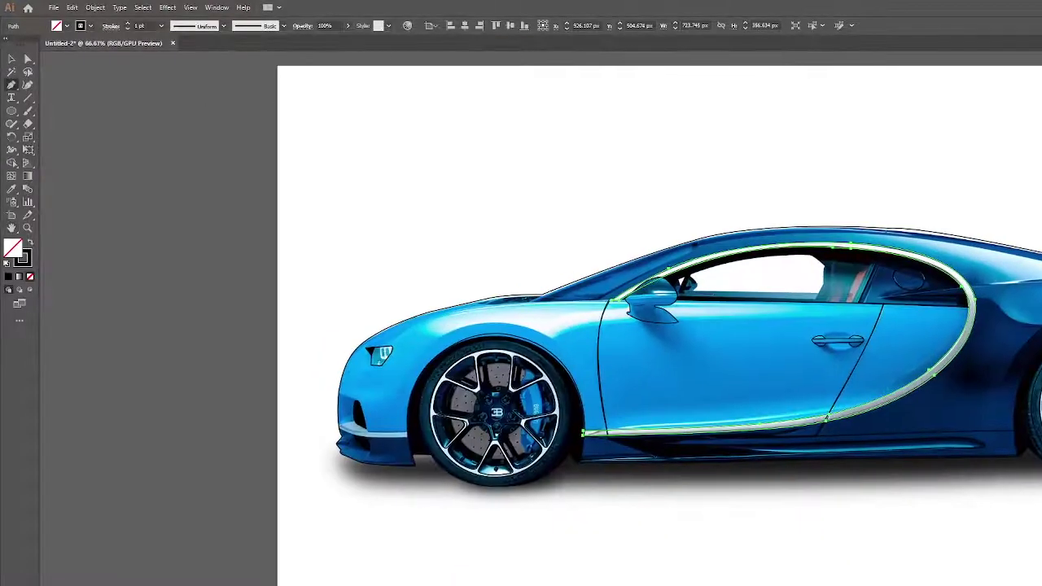
left_click(393, 401)
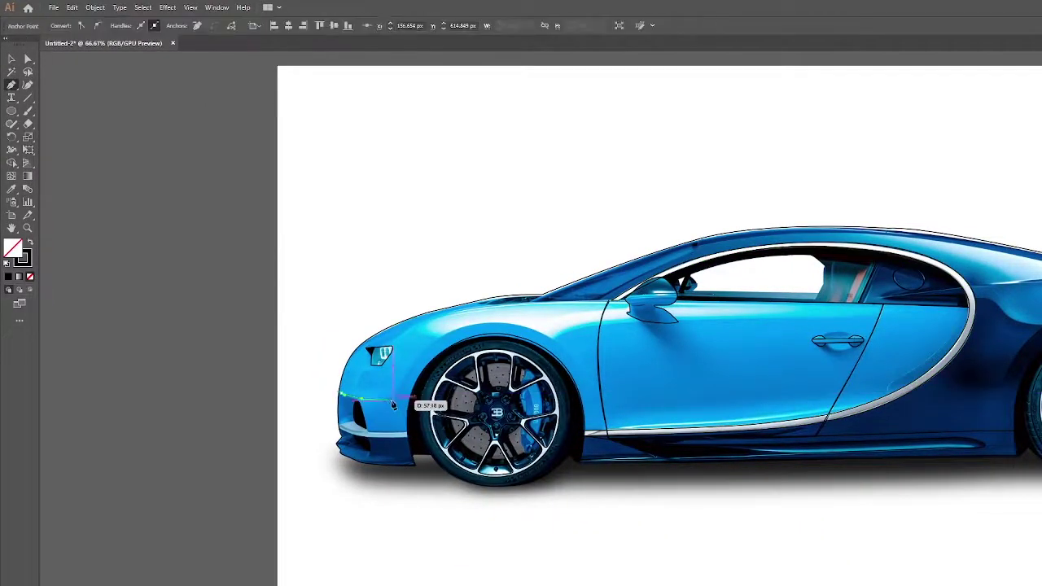
left_click_drag(441, 337, 464, 336)
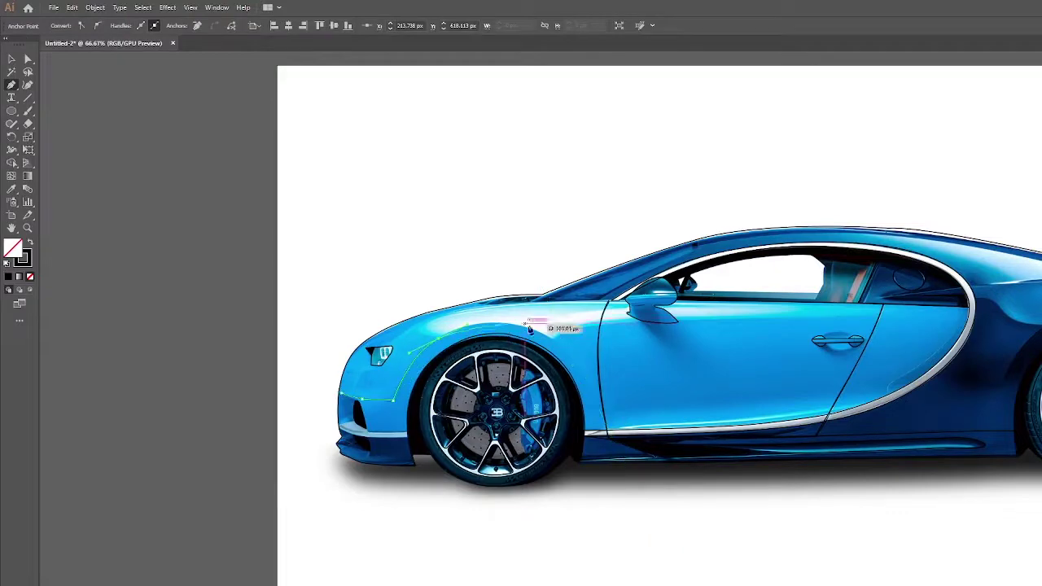
Shape the fender curve along the wheel arch toward the door, adjusting the arch height to follow the body.
scroll(382, 326, "up", 4)
mouse_move(607, 418)
left_mouse_down()
mouse_move(653, 423)
mouse_move(722, 355)
mouse_move(294, 296)
left_mouse_up()
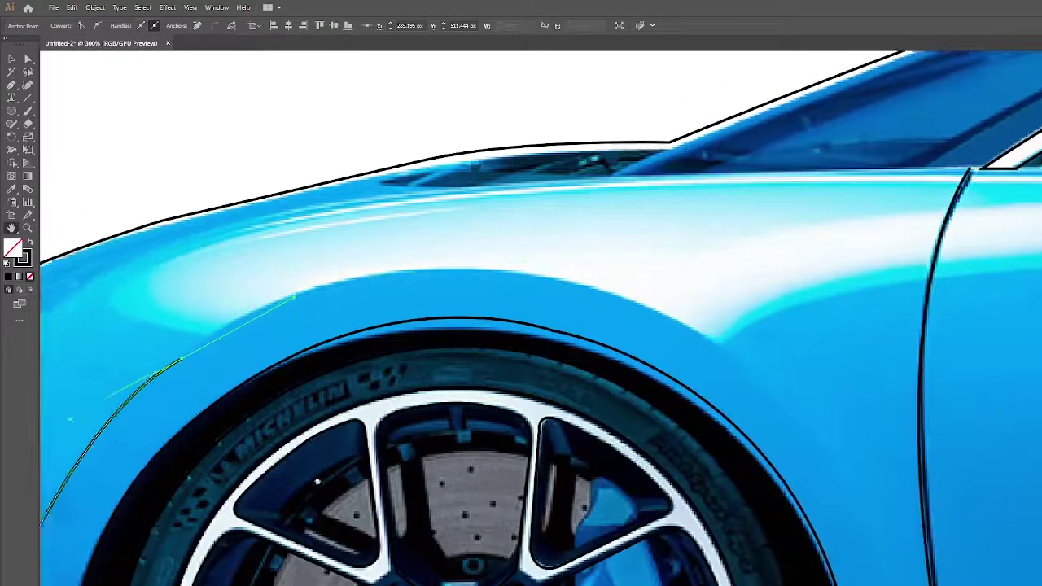
left_click_drag(317, 482, 358, 456)
left_click_drag(756, 320, 1034, 485)
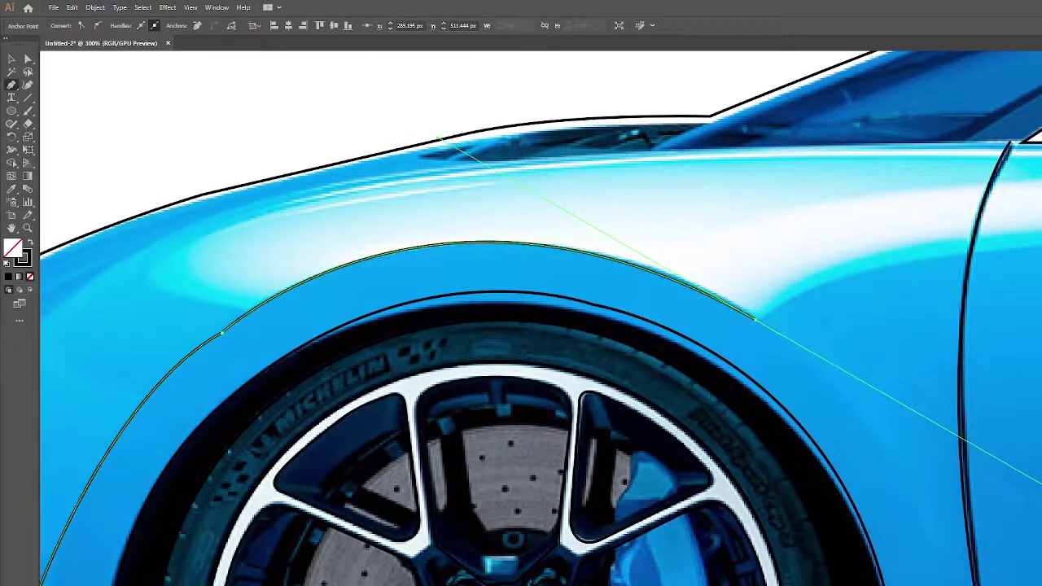
left_click(943, 569)
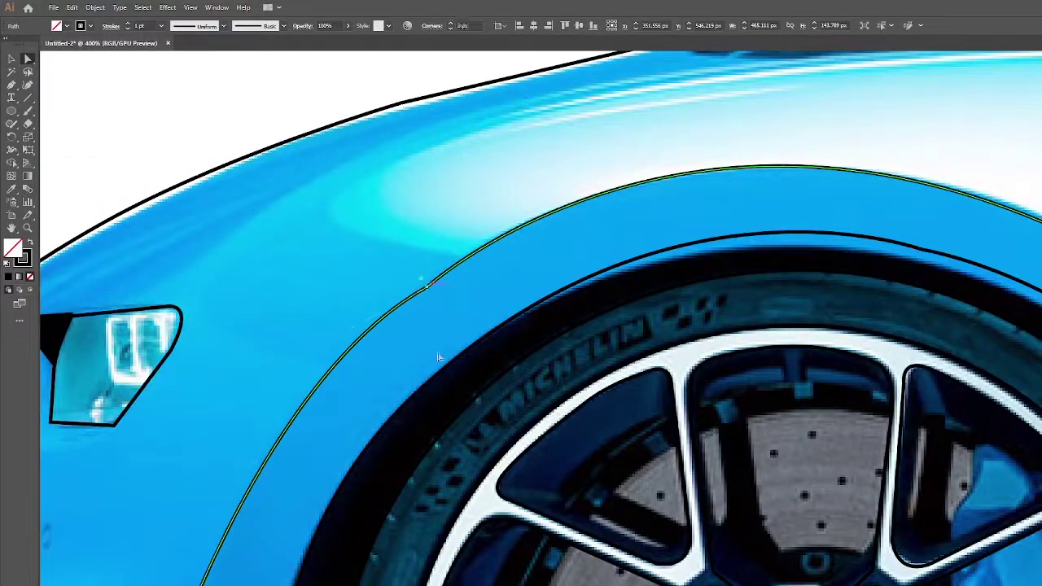
left_click_drag(423, 281, 548, 157)
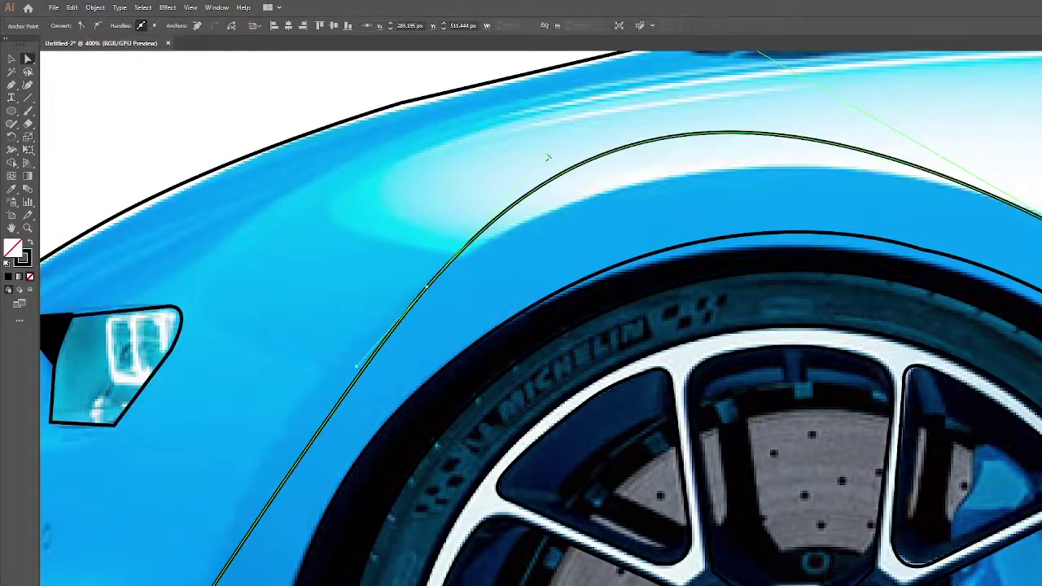
left_click_drag(548, 157, 335, 170)
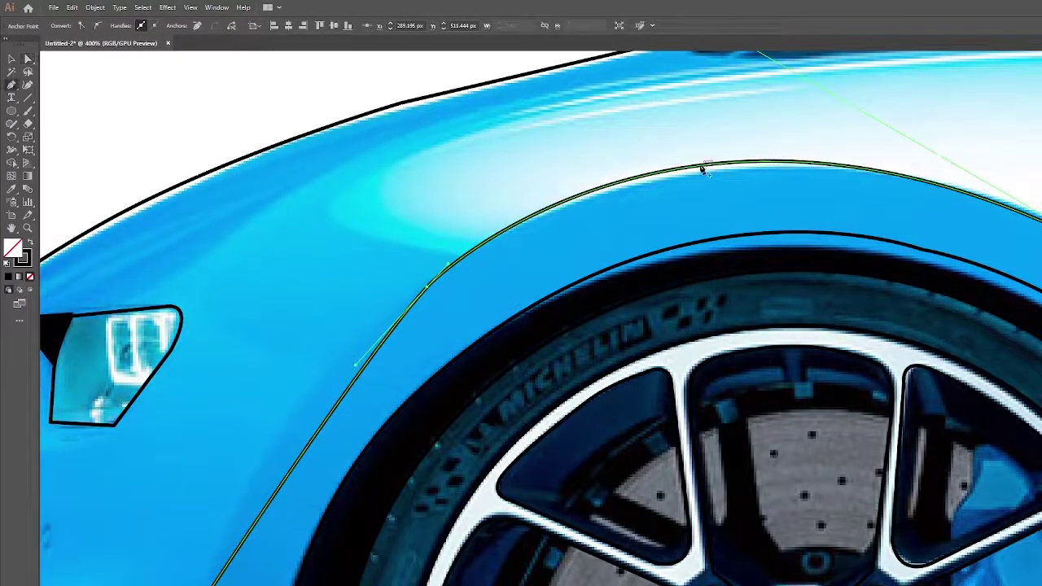
Deselect the fender path and scroll the view back across the car.
scroll(728, 177, "right", 2)
scroll(724, 204, "right", 4)
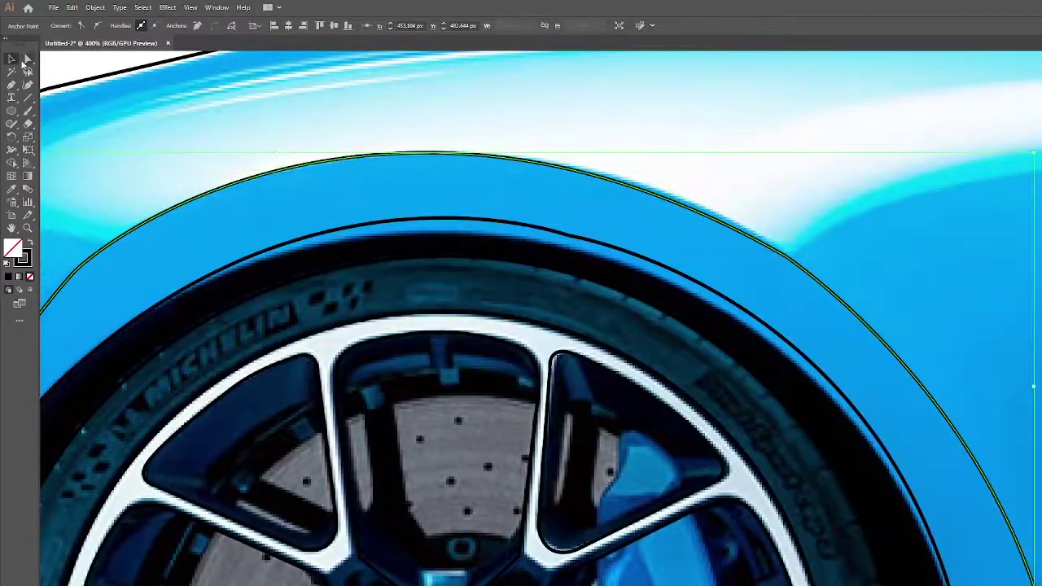
key("ctrl+shift+a")
scroll(768, 202, "down", 5)
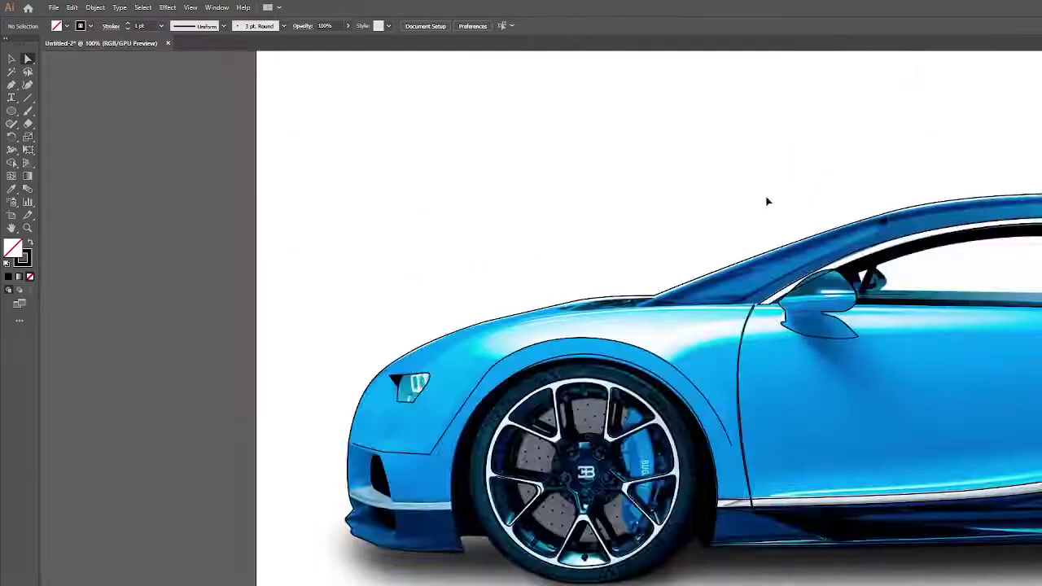
scroll(399, 385, "up", 1)
scroll(398, 385, "up", 3)
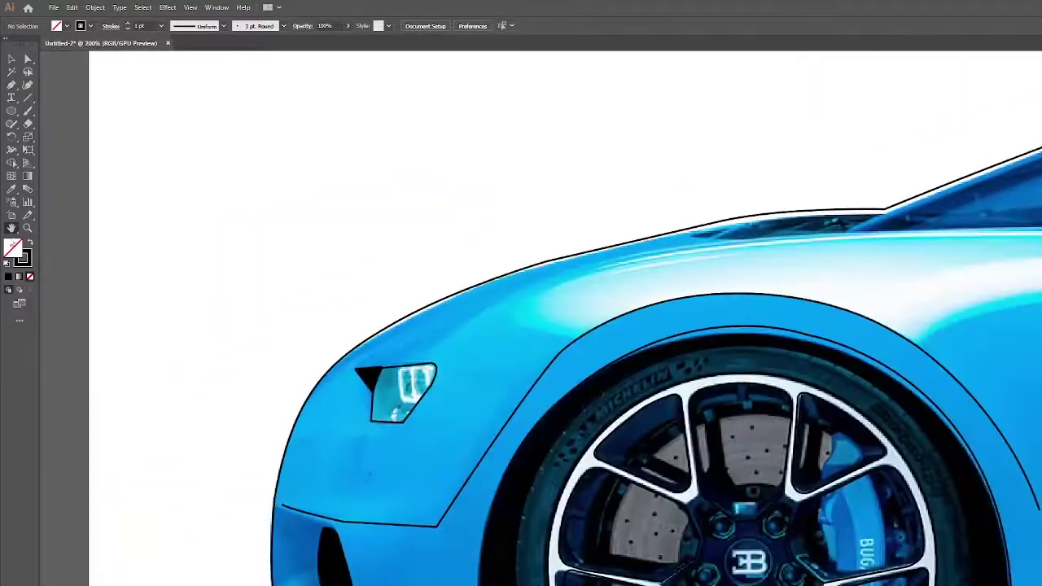
Fine-tune the fender arch path's lower edge and arch anchors, then zoom out to the whole car.
key("p")
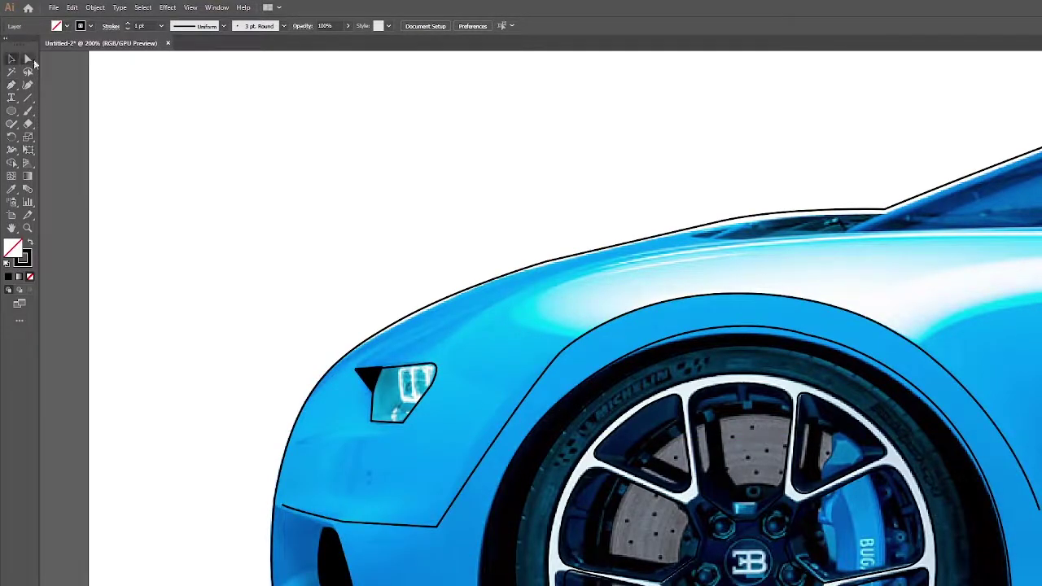
left_click(28, 59)
key("ctrl+shift+a")
left_click(391, 524)
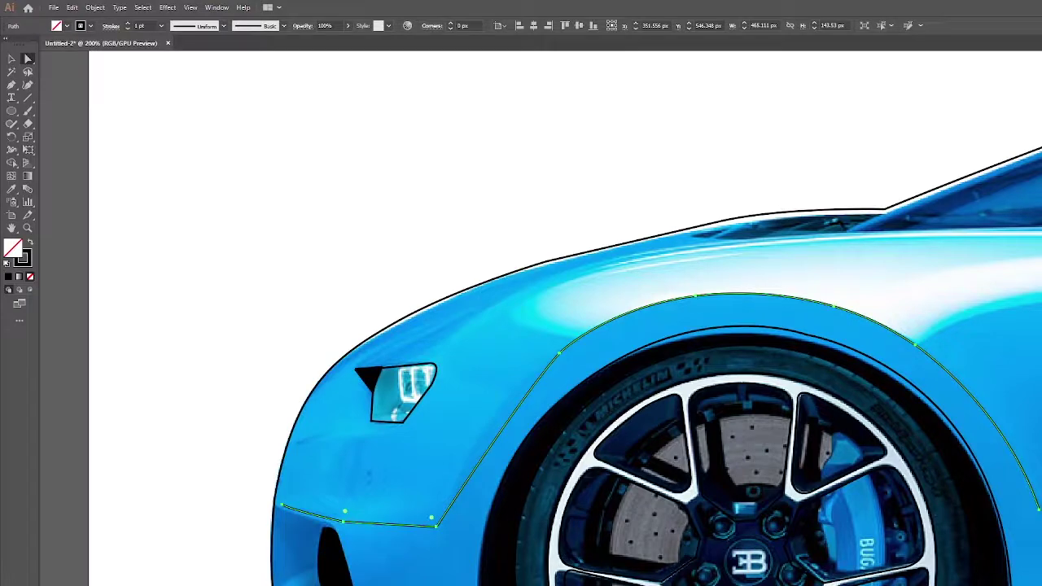
left_click(514, 409)
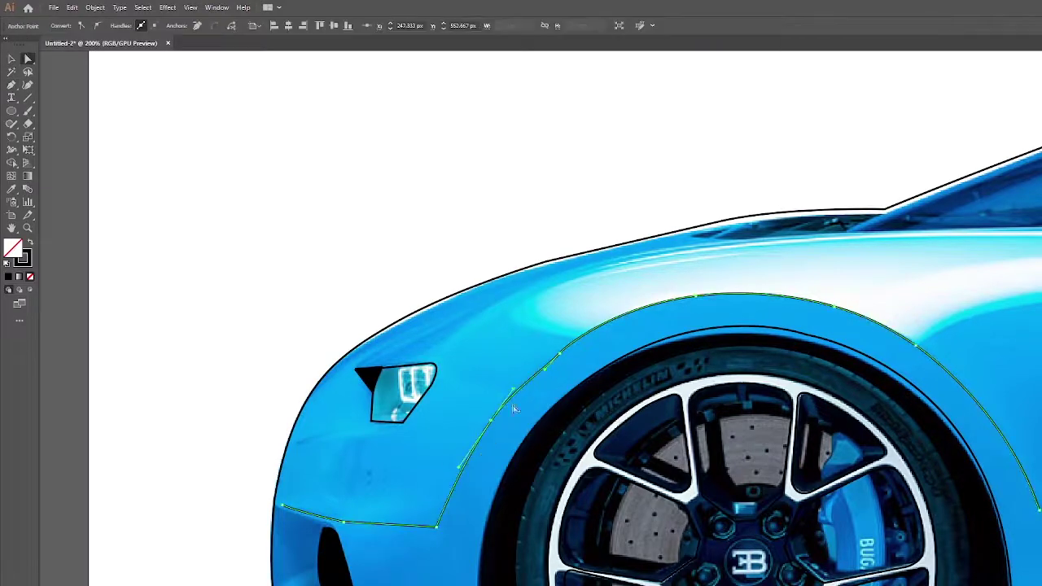
key("ctrl+shift+a")
key("ctrl+minus")
key("ctrl+minus")
key("ctrl+minus")
key("ctrl+minus")
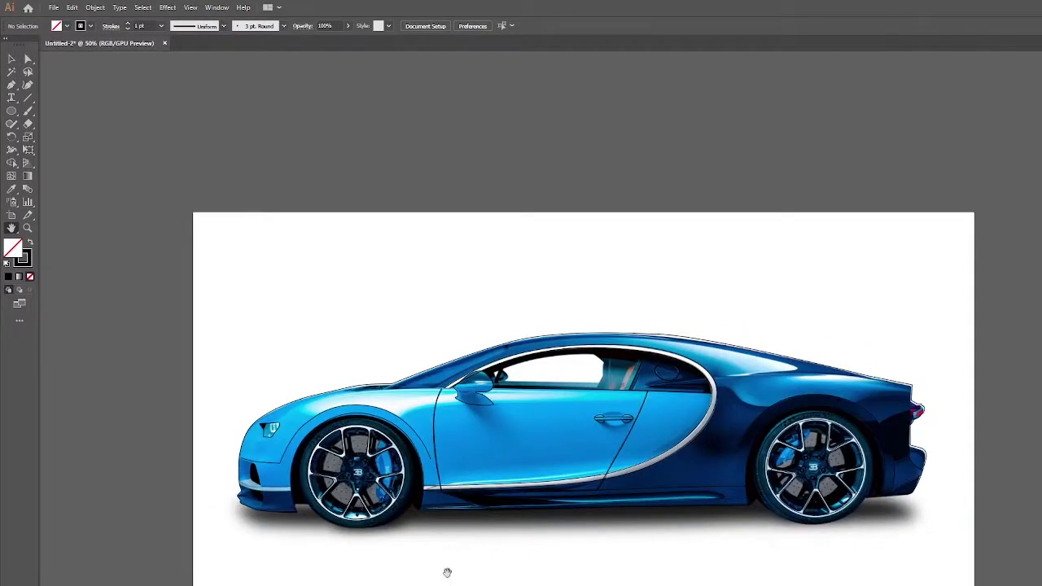
Check the tracing in Outline view, then pen-trace the front bumper's light lip with a smooth lower curve.
key("ctrl+y")
key("ctrl+y")
key("ctrl+y")
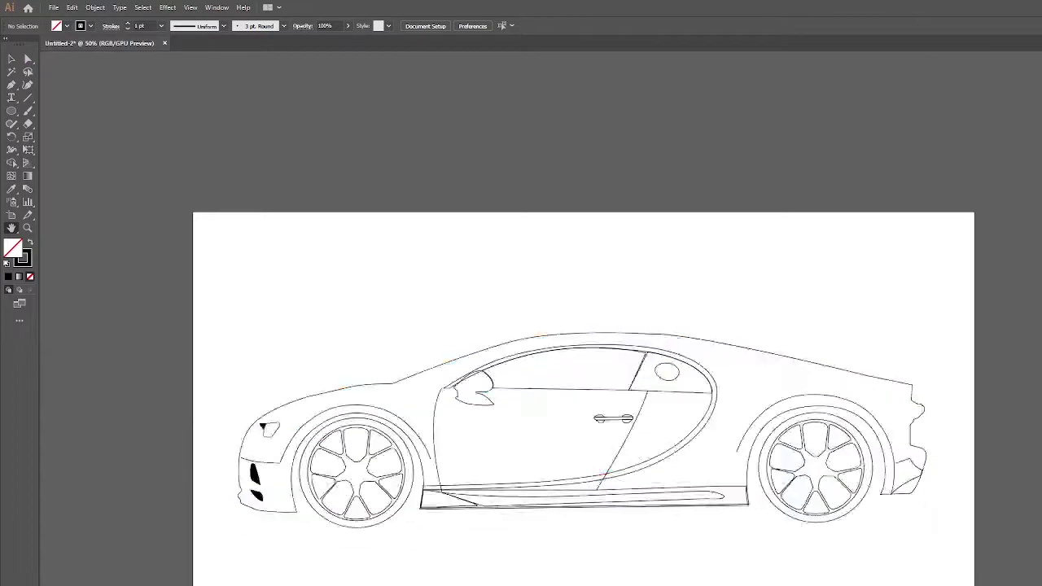
key("ctrl+y")
mouse_move(189, 472)
left_mouse_down()
mouse_move(398, 454)
mouse_move(666, 144)
left_mouse_up()
key("ctrl+plus")
key("ctrl+plus")
key("p")
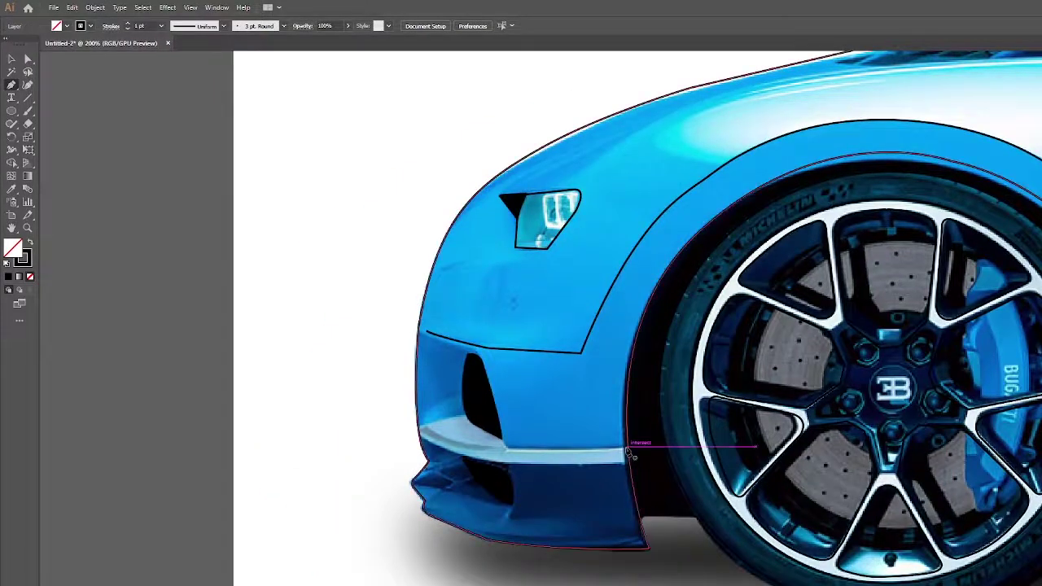
left_click(625, 446)
left_click(502, 442)
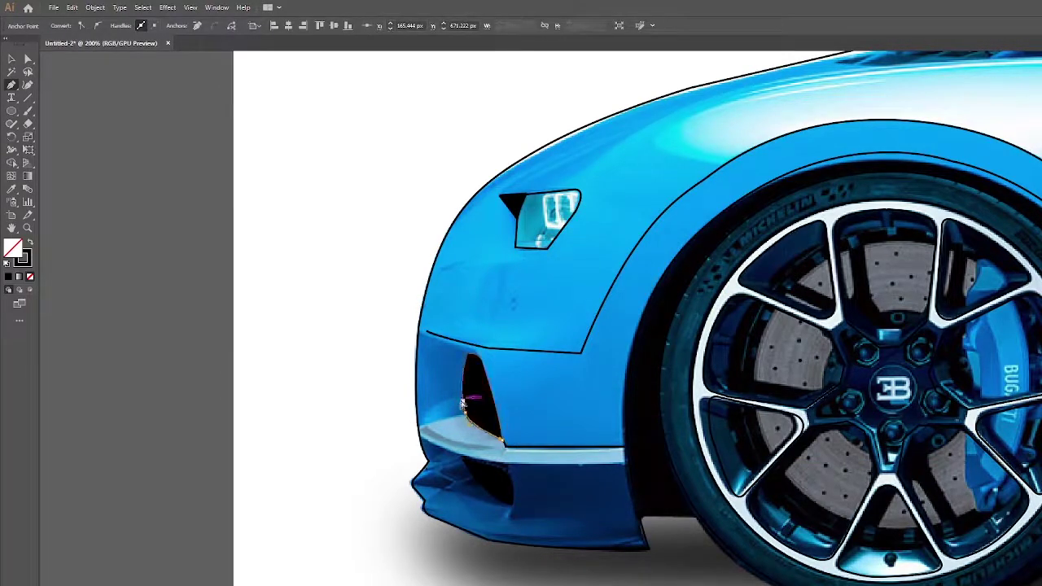
left_click(479, 460)
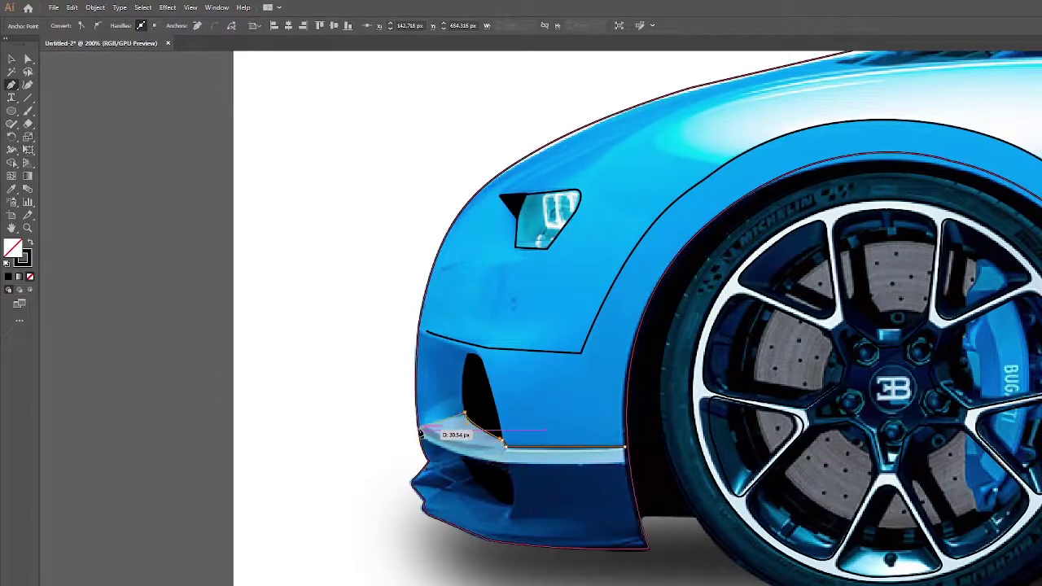
left_click_drag(494, 487, 555, 475)
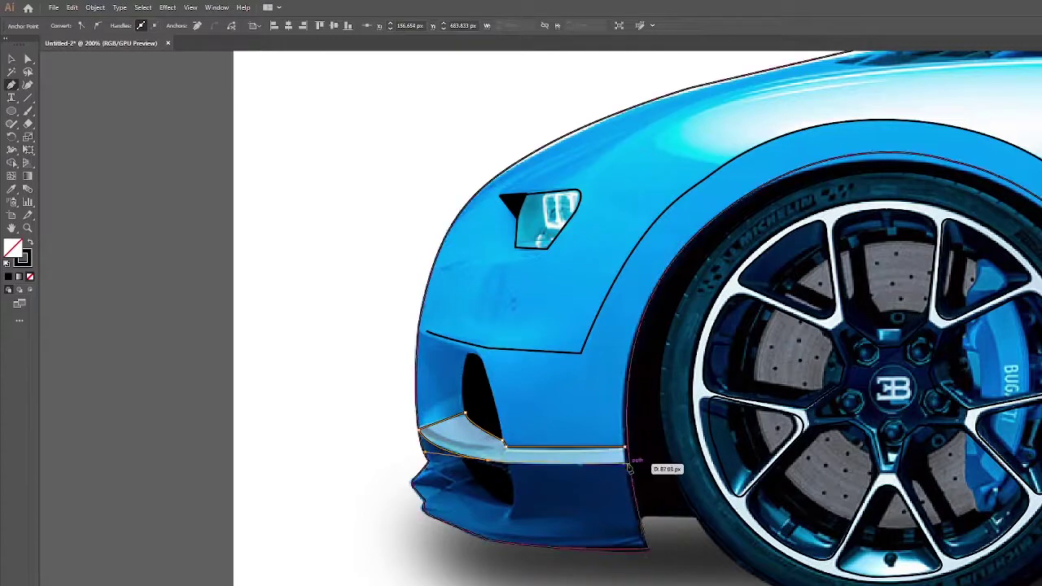
key("v")
left_click(505, 450)
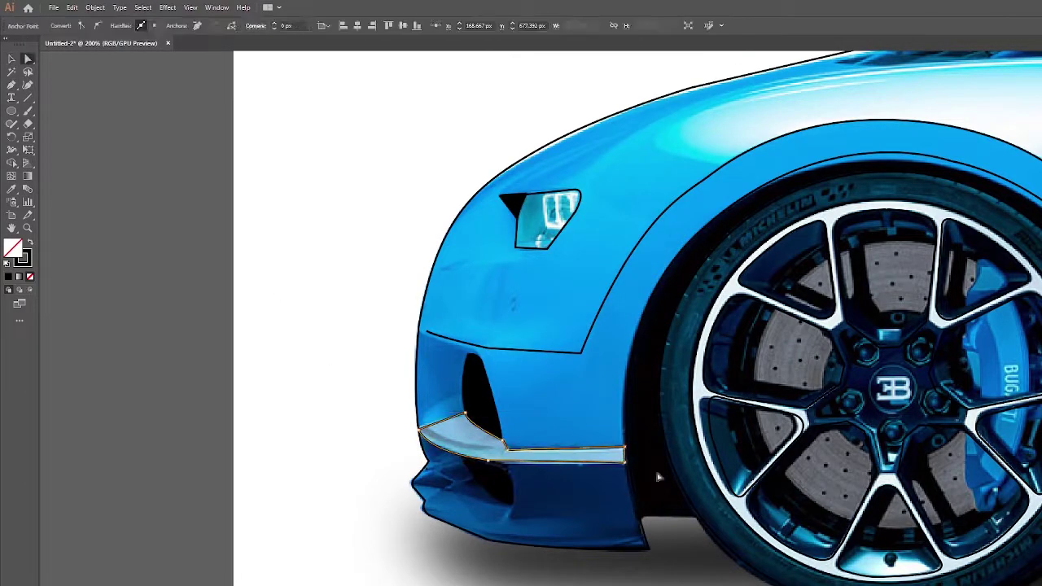
Adjust the body outline's anchors around the taillight's lower edge.
scroll(569, 569, "down", 3)
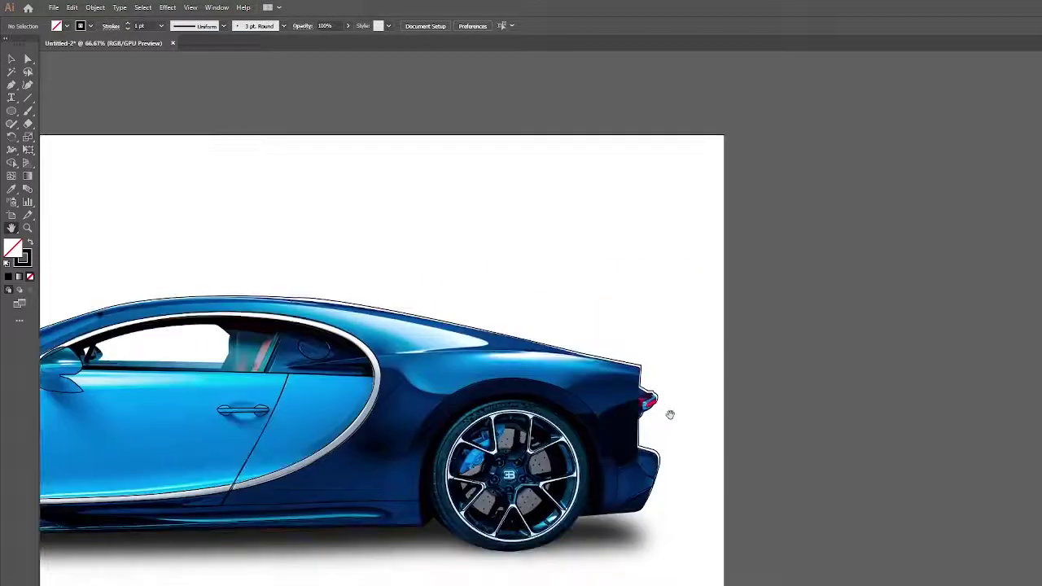
scroll(670, 414, "up", 5)
left_click(668, 303)
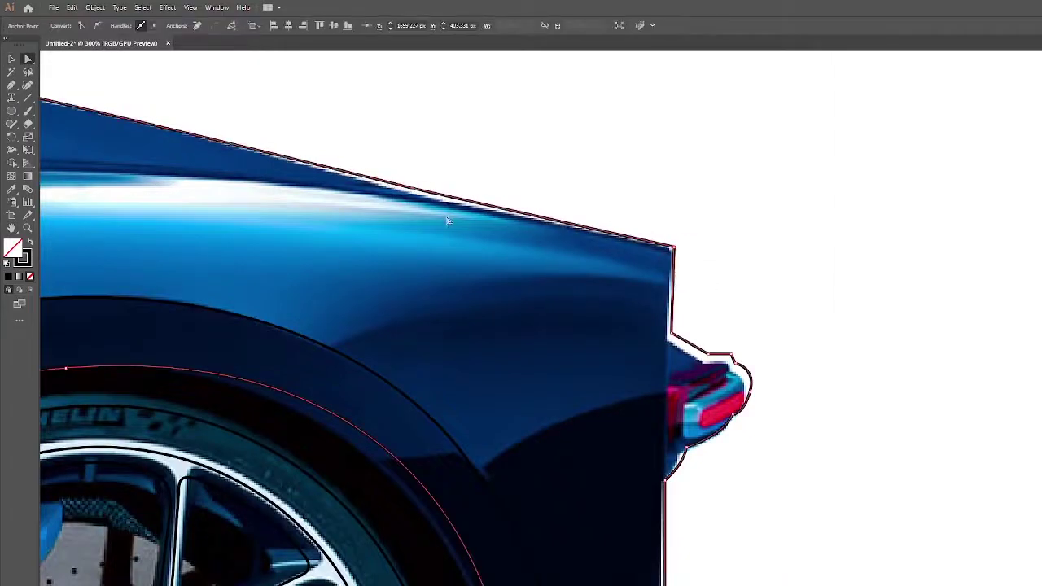
left_click(673, 335)
left_click(711, 357)
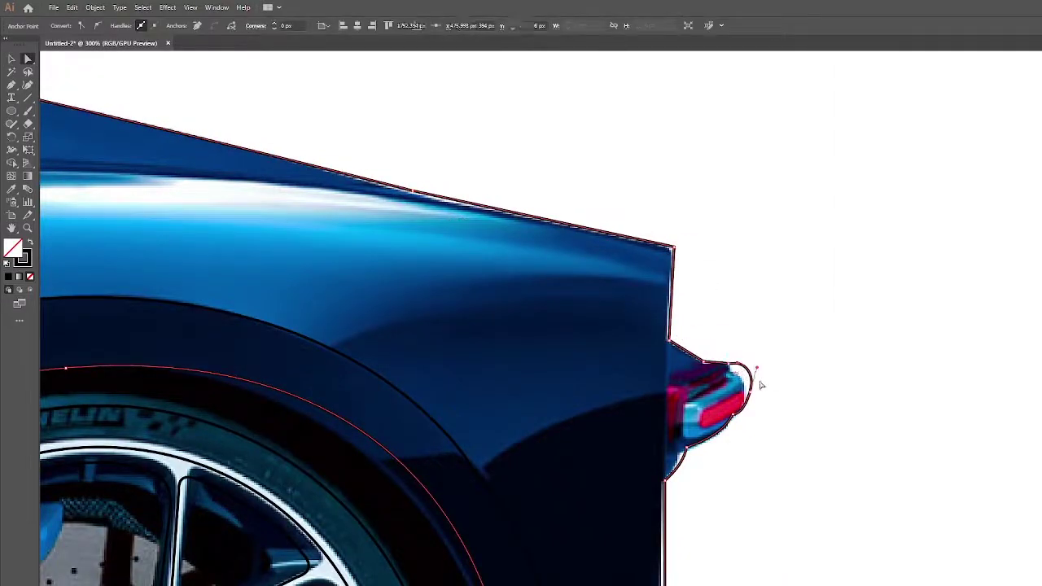
left_click(748, 419)
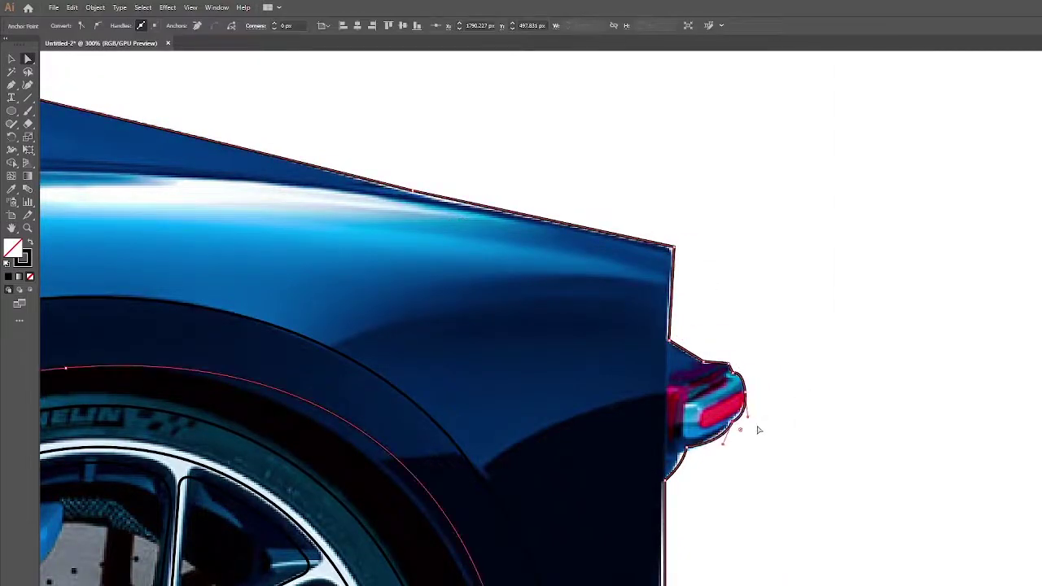
left_click(739, 428)
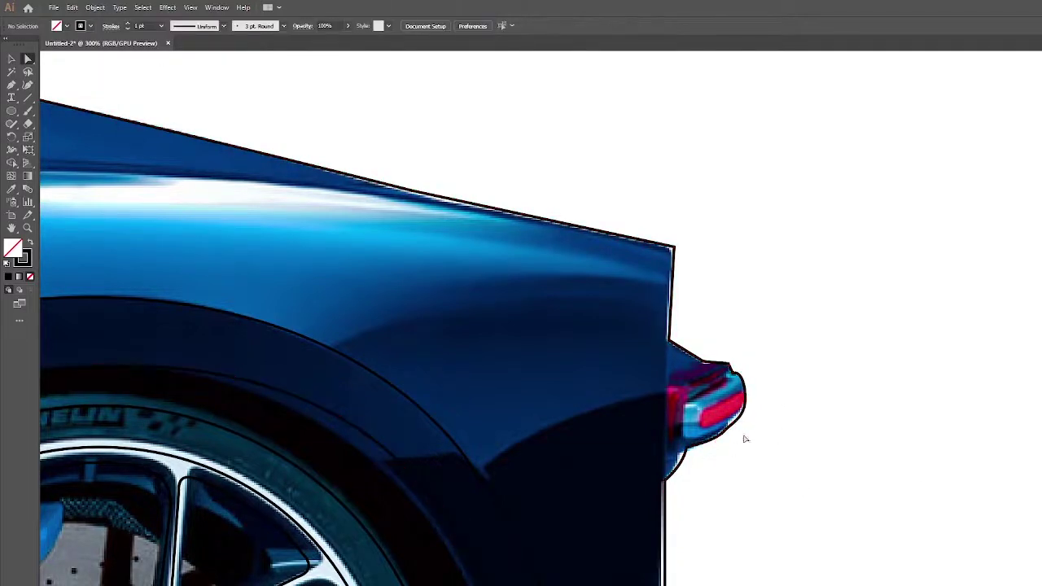
left_click(746, 413)
left_click(842, 462)
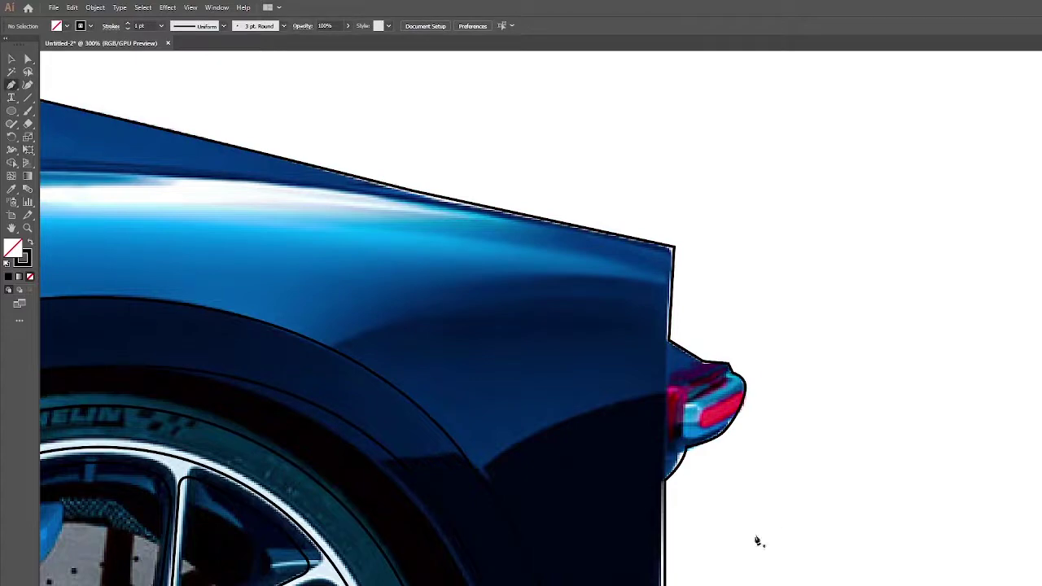
Redraw the taillight outline curve and select its anchors alongside the body outline.
left_click(756, 391, "ctrl")
left_click_drag(709, 416, 705, 431)
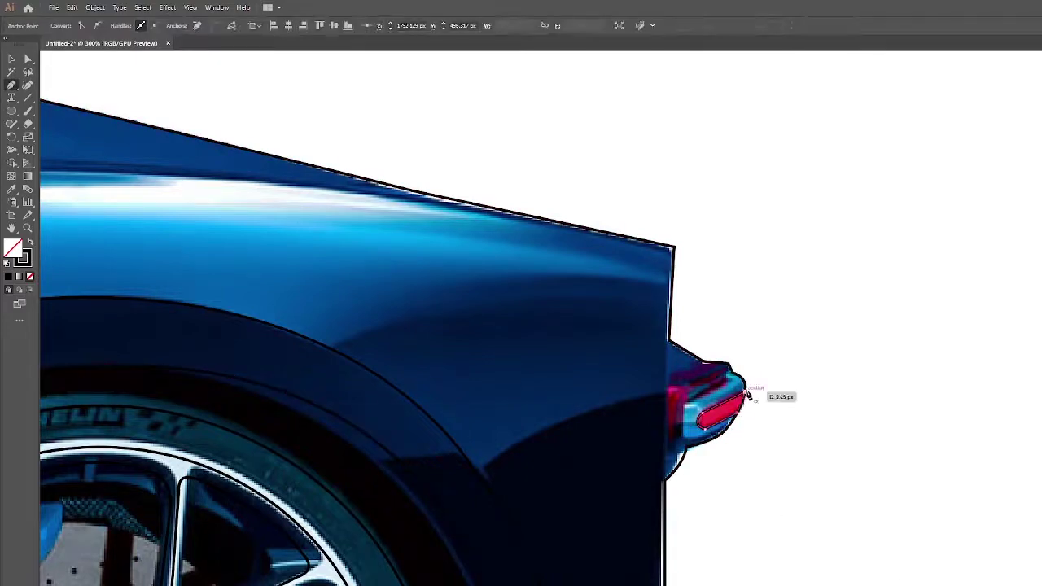
key("v")
left_click(235, 258)
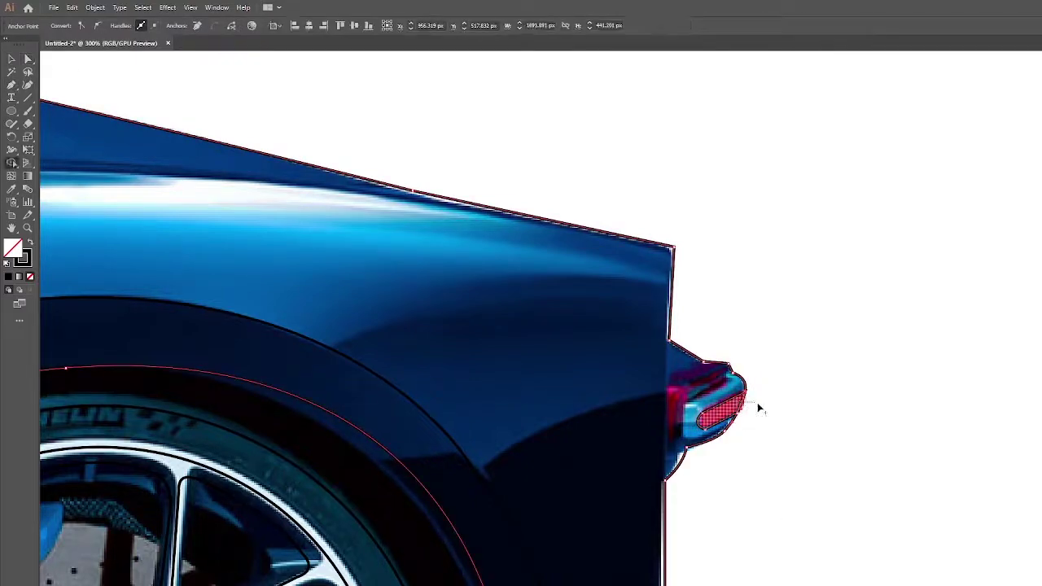
key("a")
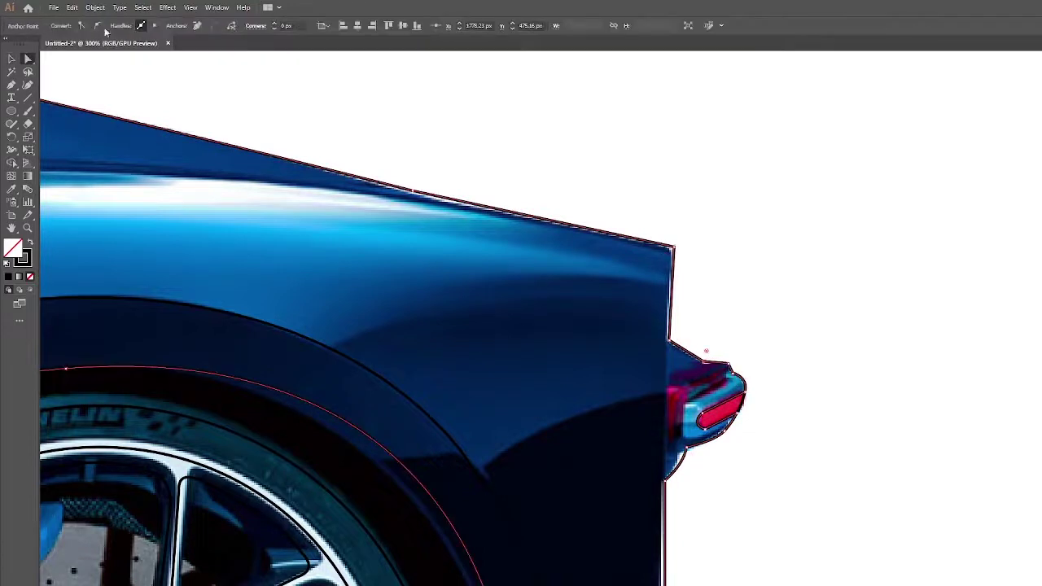
left_click(756, 393)
left_click(753, 387)
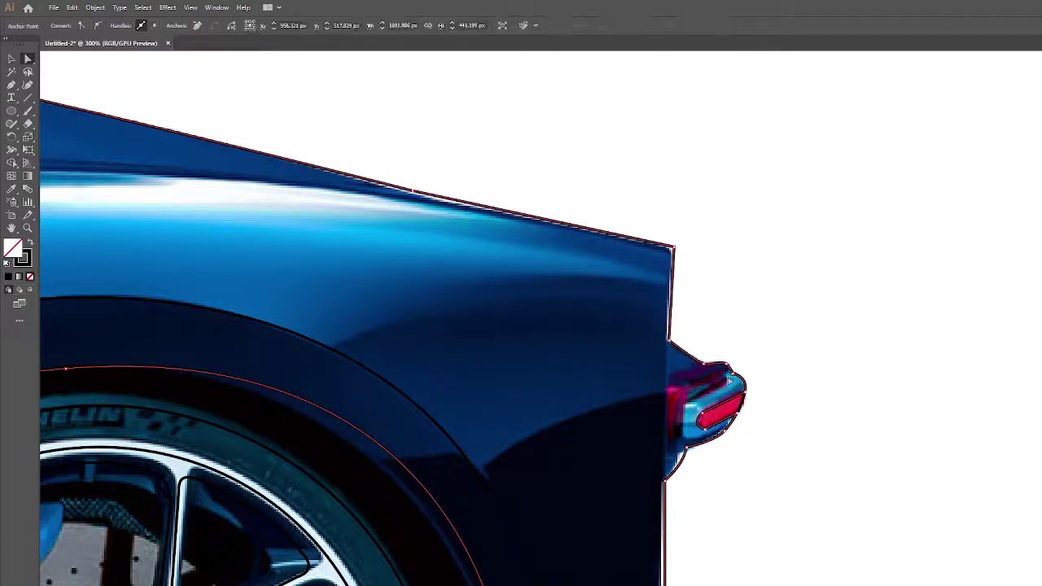
left_click(679, 482)
left_click(673, 462)
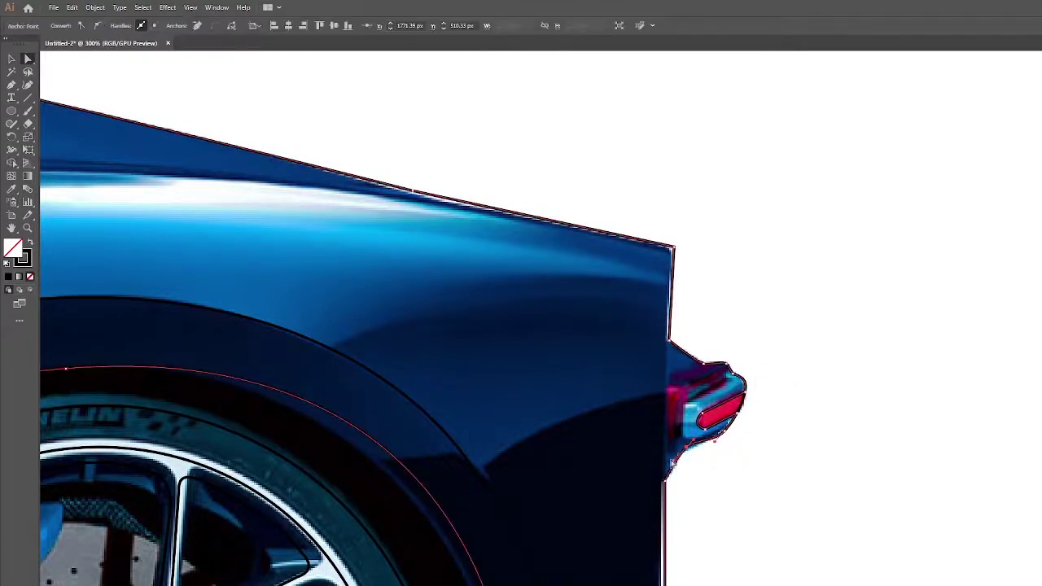
Close the taillight path, fill its region light blue with Shape Builder, and zoom out.
scroll(842, 481, "down", 2)
scroll(822, 510, "down", 3)
scroll(721, 415, "up", 4)
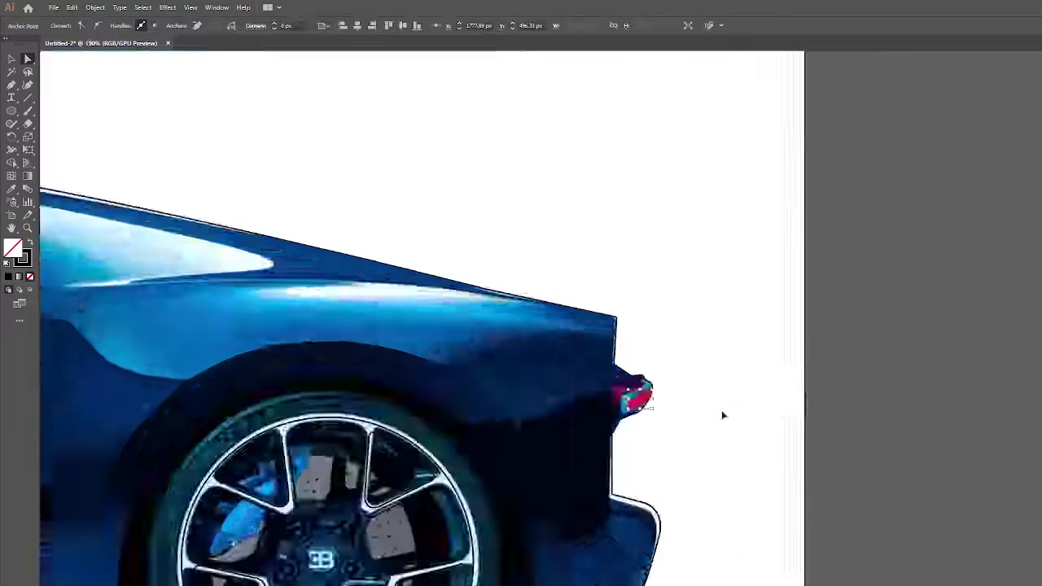
scroll(721, 414, "up", 3)
scroll(905, 332, "down", 5)
scroll(819, 517, "up", 2)
scroll(638, 424, "down", 2)
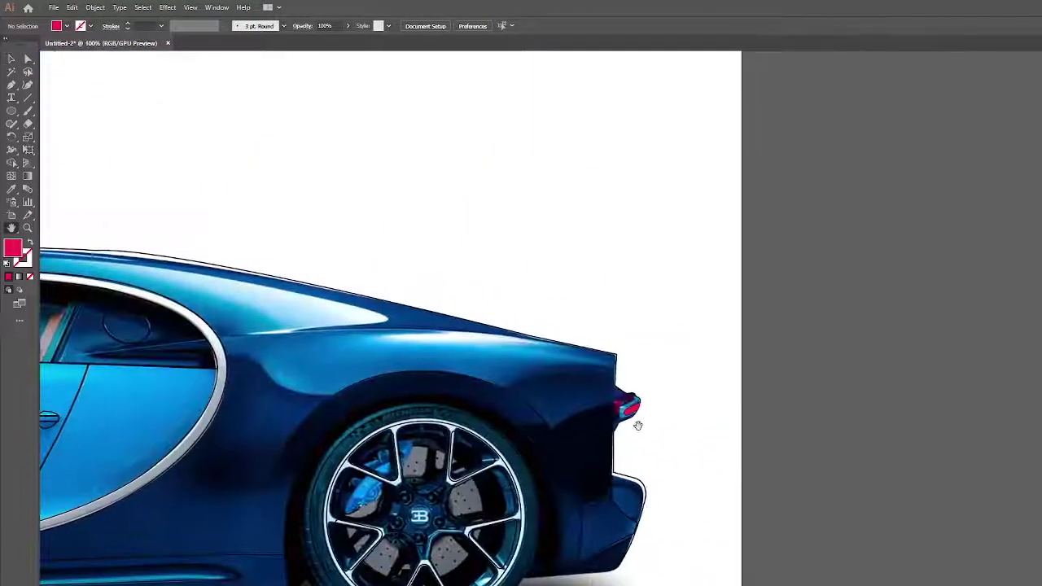
scroll(638, 424, "up", 4)
left_click(28, 59)
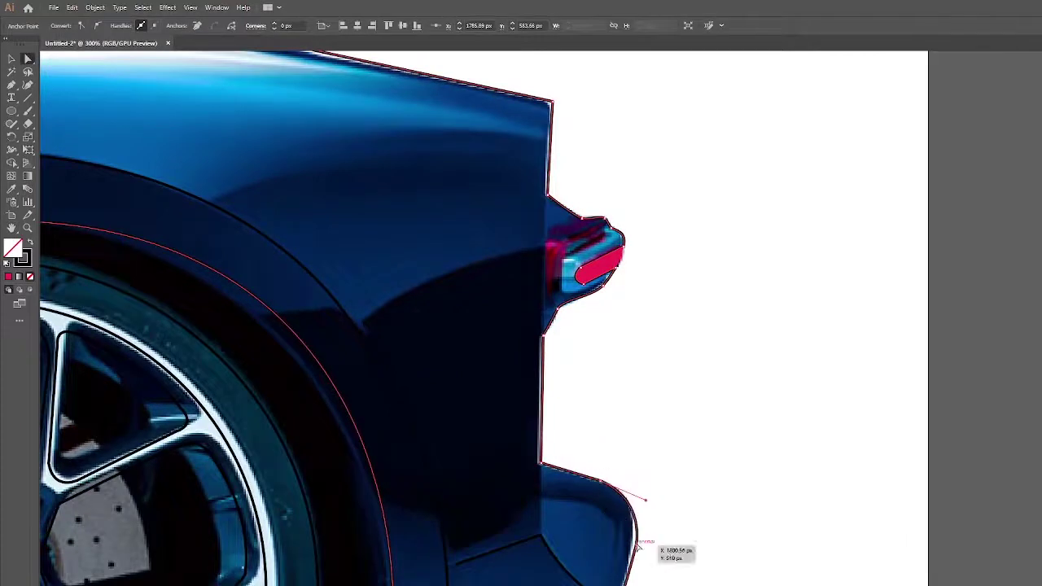
scroll(640, 488, "up", 2)
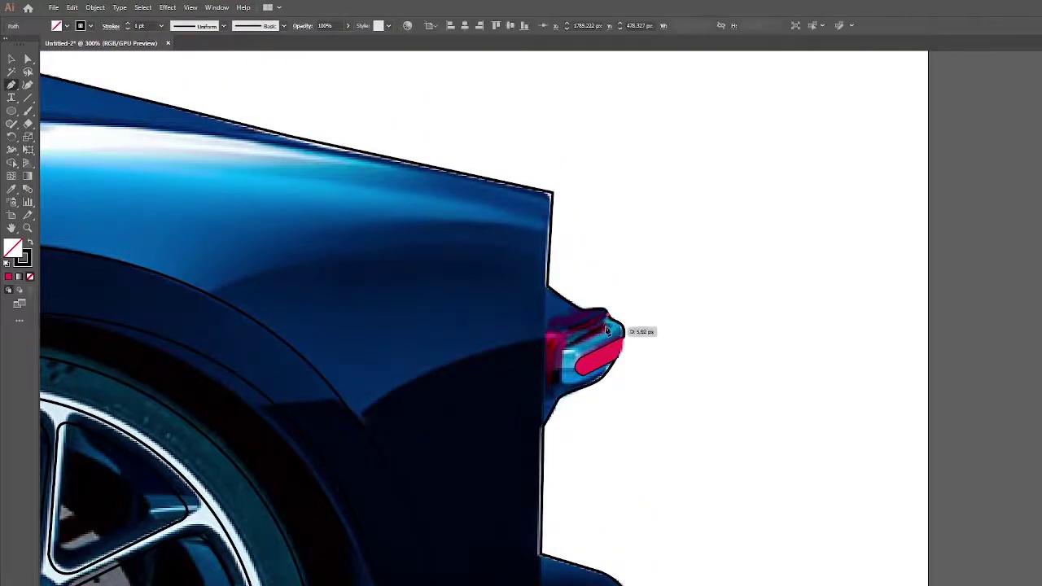
left_click(562, 322)
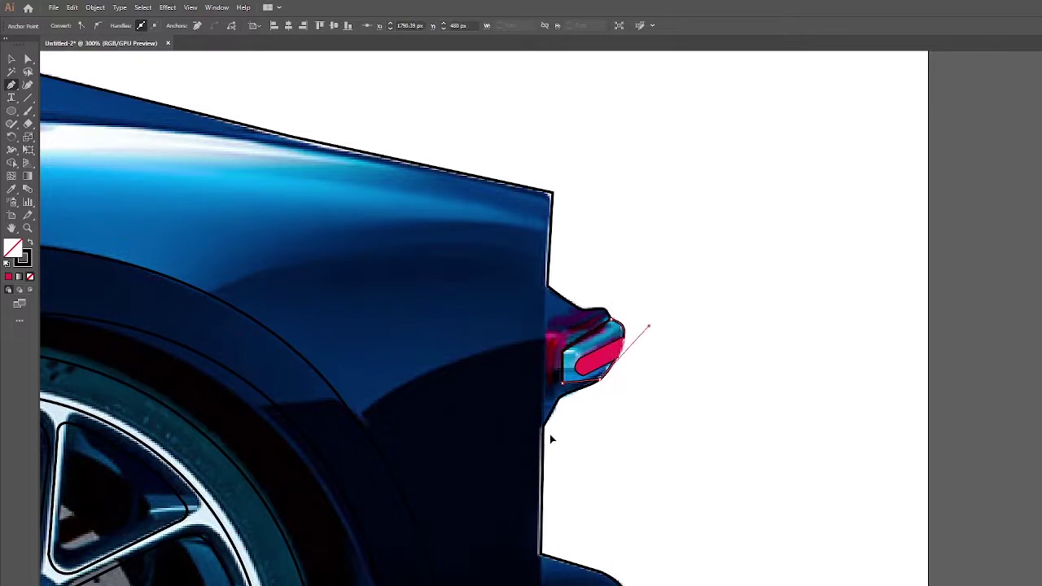
key("shift+m")
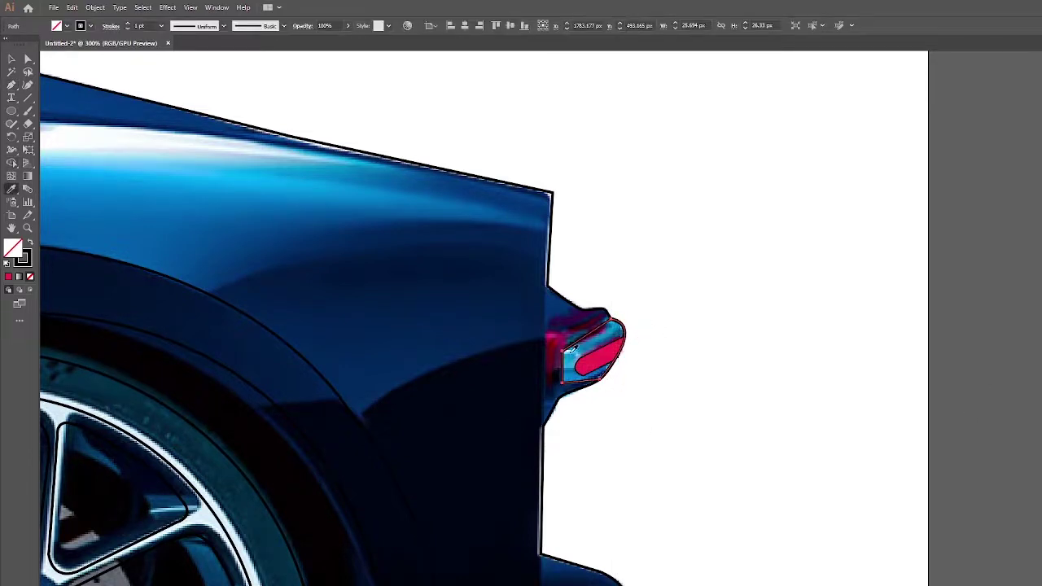
left_click(573, 347)
key("v")
left_click(551, 196)
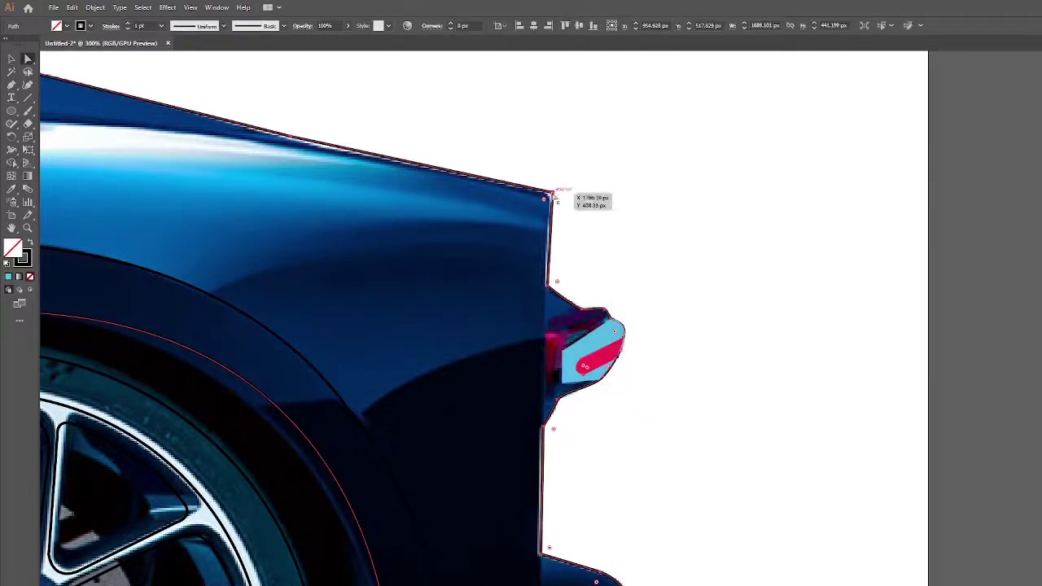
key("ctrl+minus")
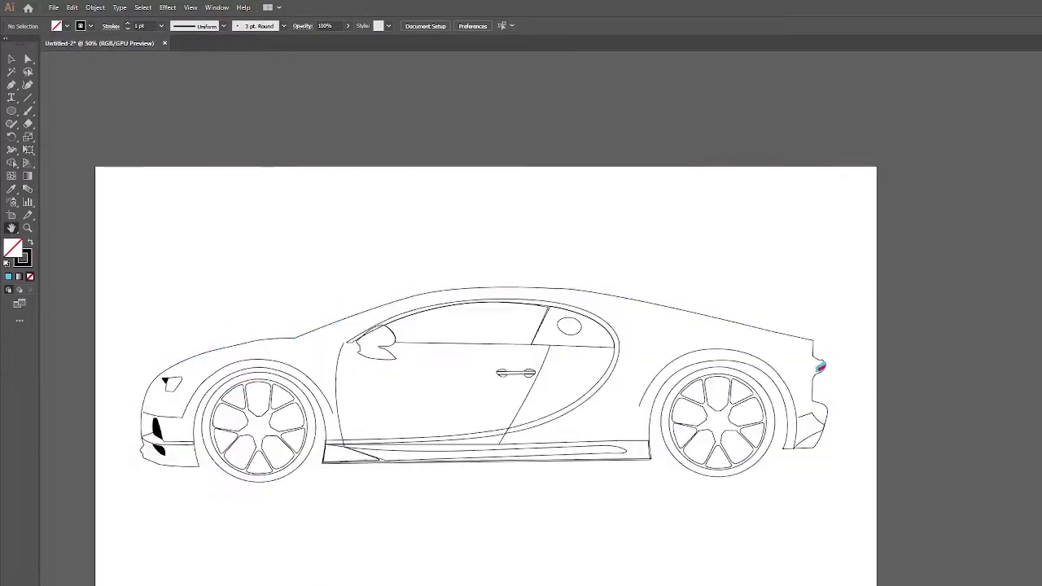
Inspect the side mirror, white body-side curve and tail light shapes by selecting each.
left_click(386, 360)
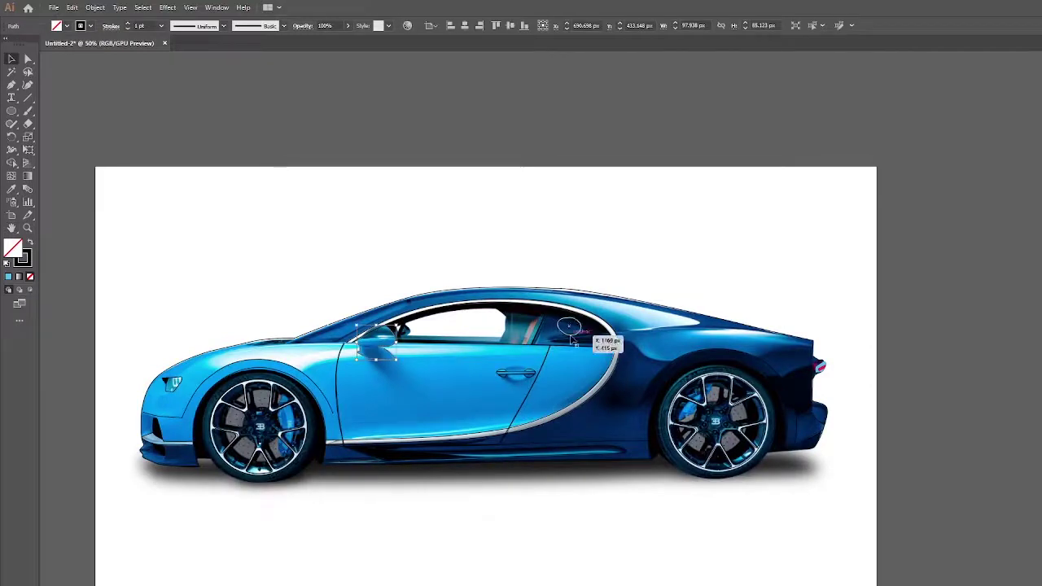
left_click(369, 187)
left_click(617, 342)
left_click(648, 379)
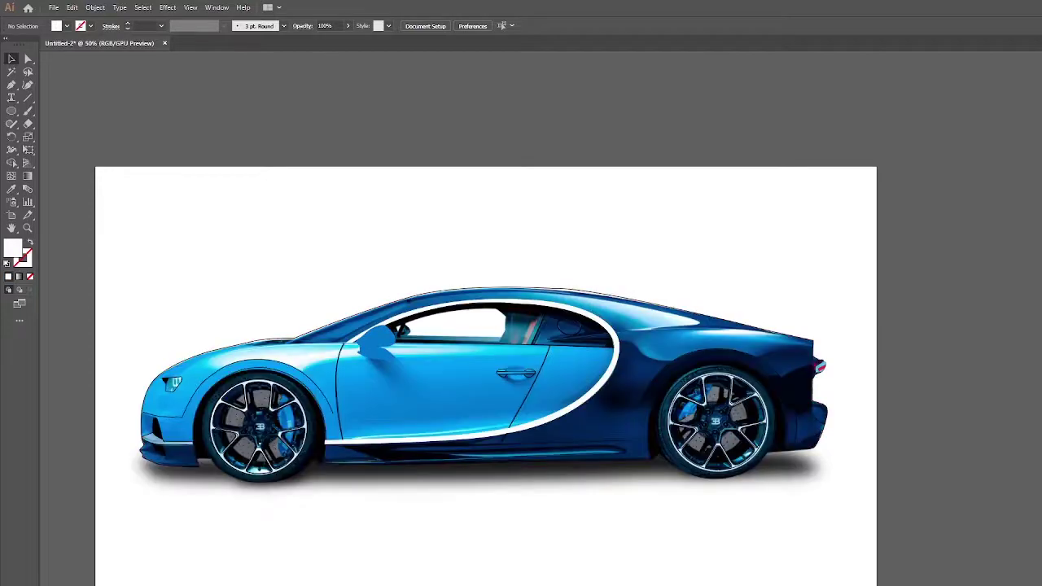
left_click(617, 359)
left_click(386, 352)
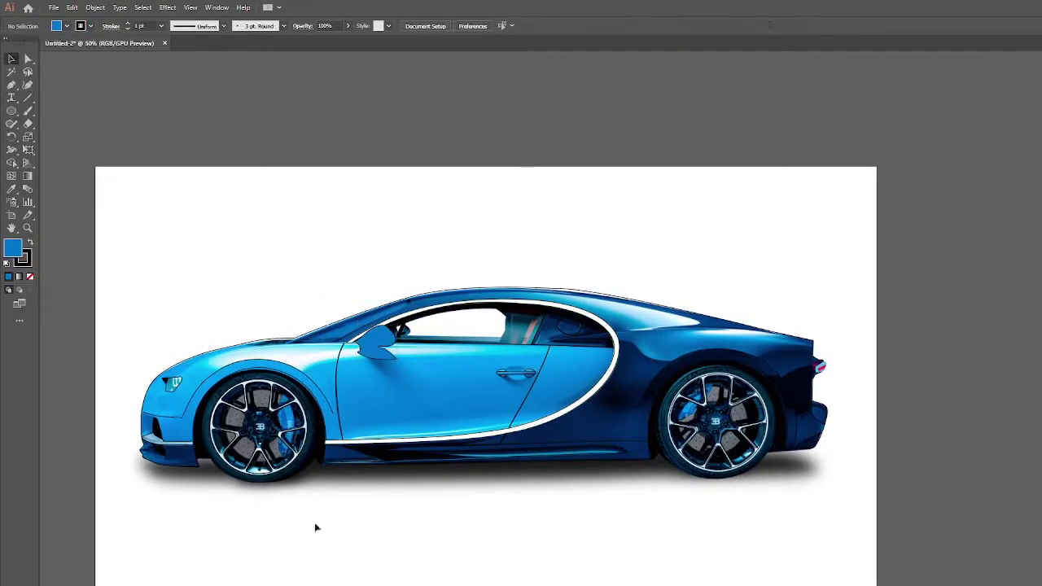
left_click(821, 368)
left_click(880, 333)
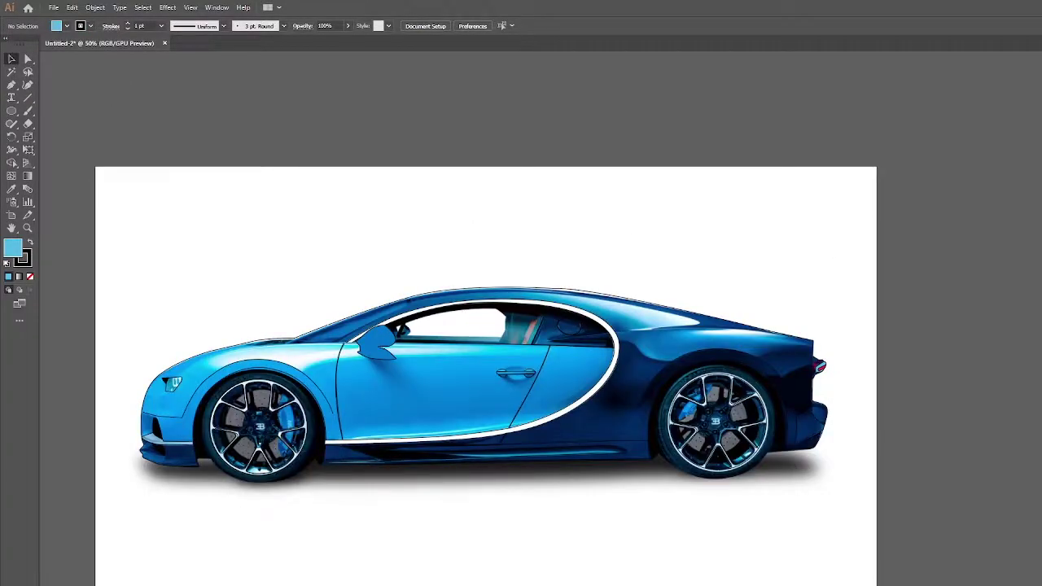
Pen-trace a path along the window line up to the roof line.
scroll(574, 416, "up", 3)
left_click(401, 235)
scroll(400, 234, "down", 3)
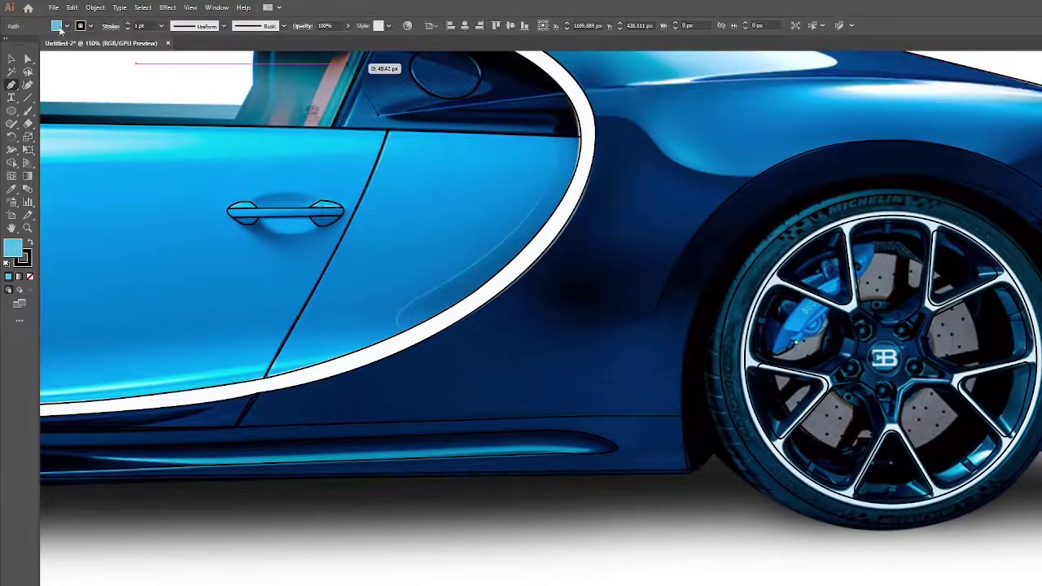
left_click(806, 58)
scroll(806, 58, "up", 2)
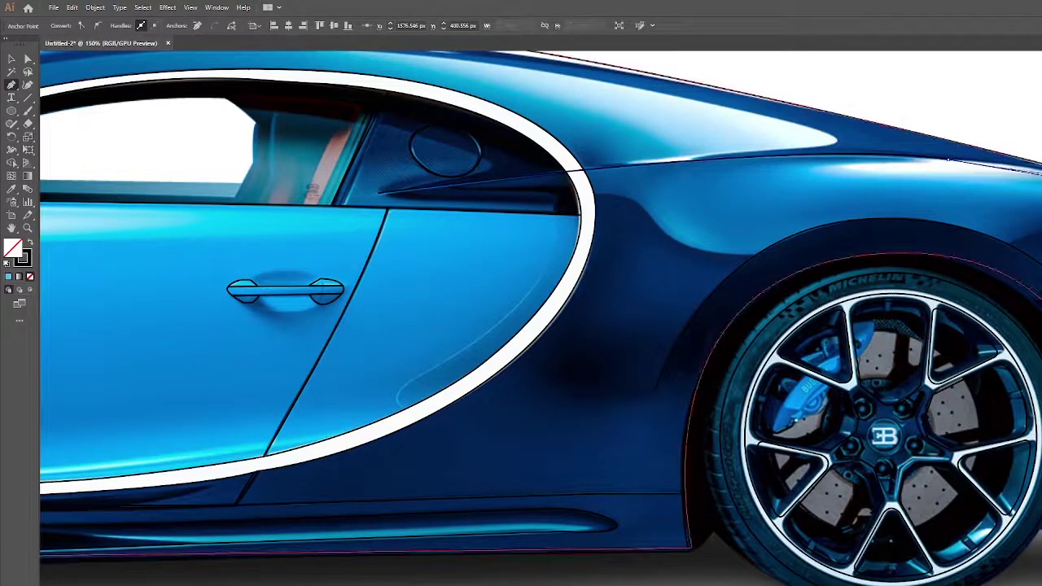
scroll(1031, 178, "right", 2)
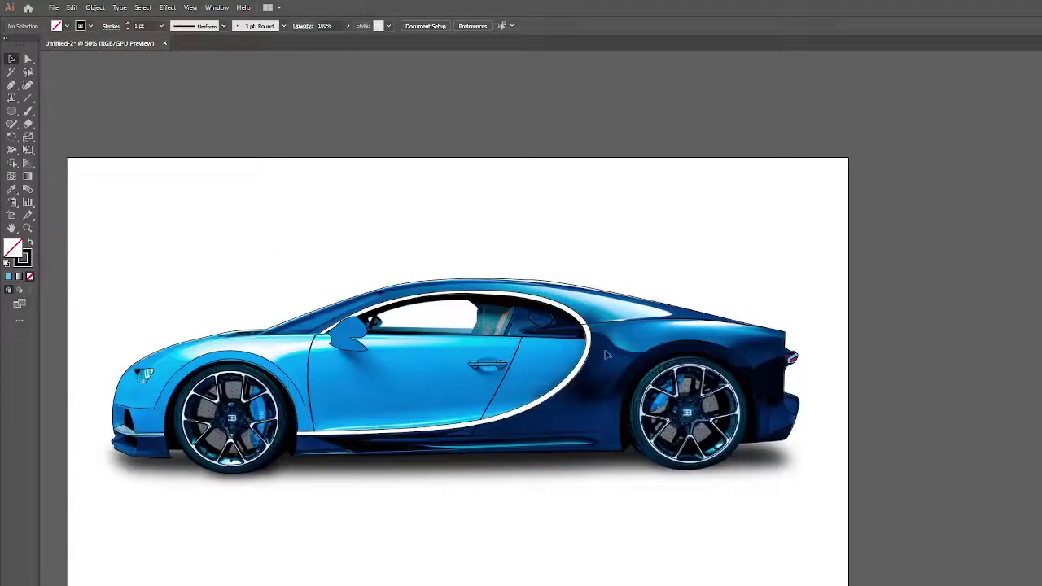
Select the sill shape beneath the doors and swap its fill to black.
key("ctrl+a")
left_click(677, 477)
left_click(322, 457)
key("shift+x")
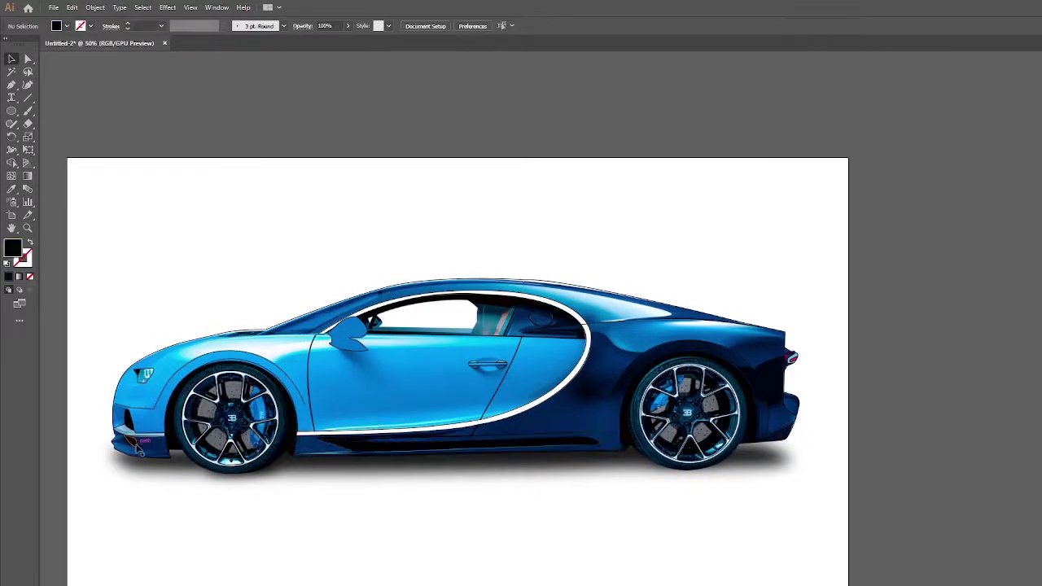
Zoom to the headlight and pen-trace the outlines of its two inner light strips.
left_click(139, 446)
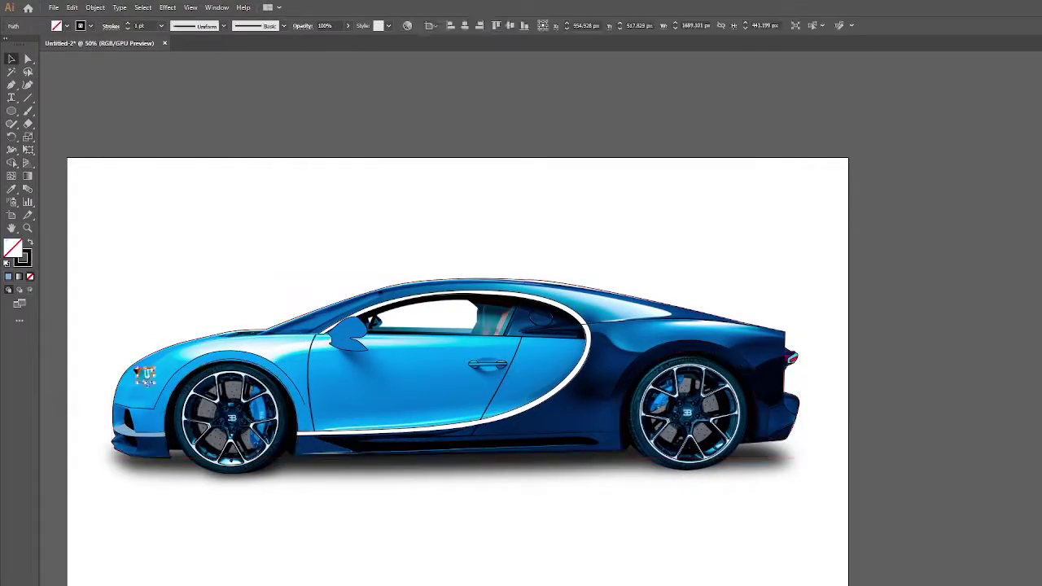
key("ctrl+plus")
key("ctrl+plus")
key("ctrl+plus")
key("p")
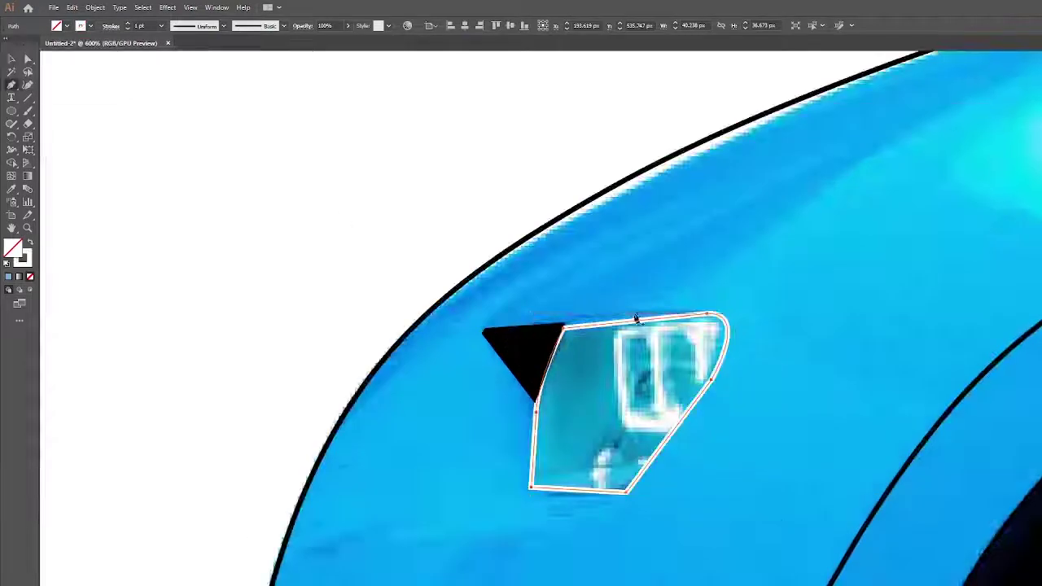
left_click(618, 333)
left_click(622, 424)
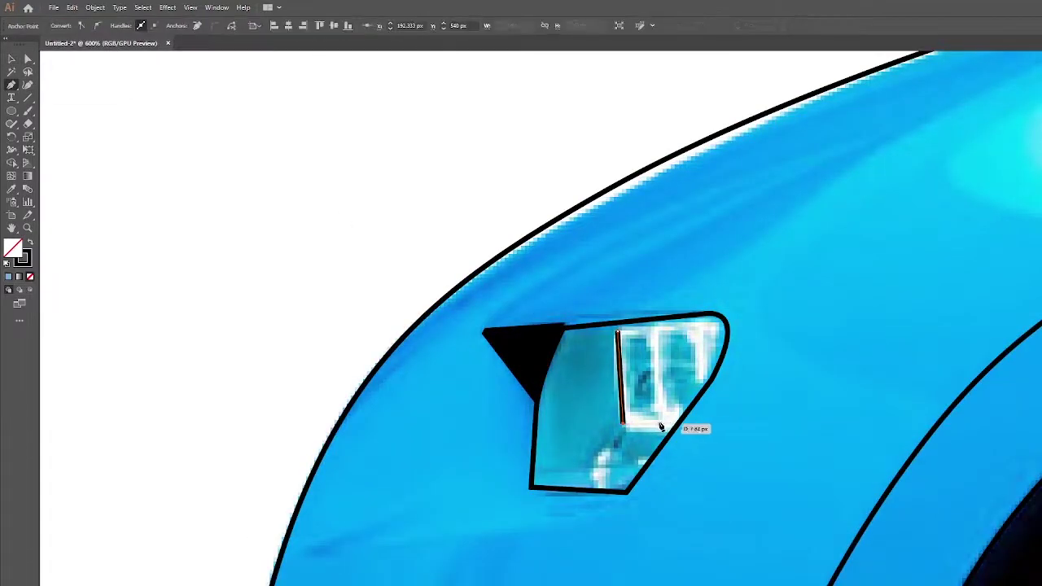
key("ctrl+z")
key("ctrl+z")
left_click(659, 424)
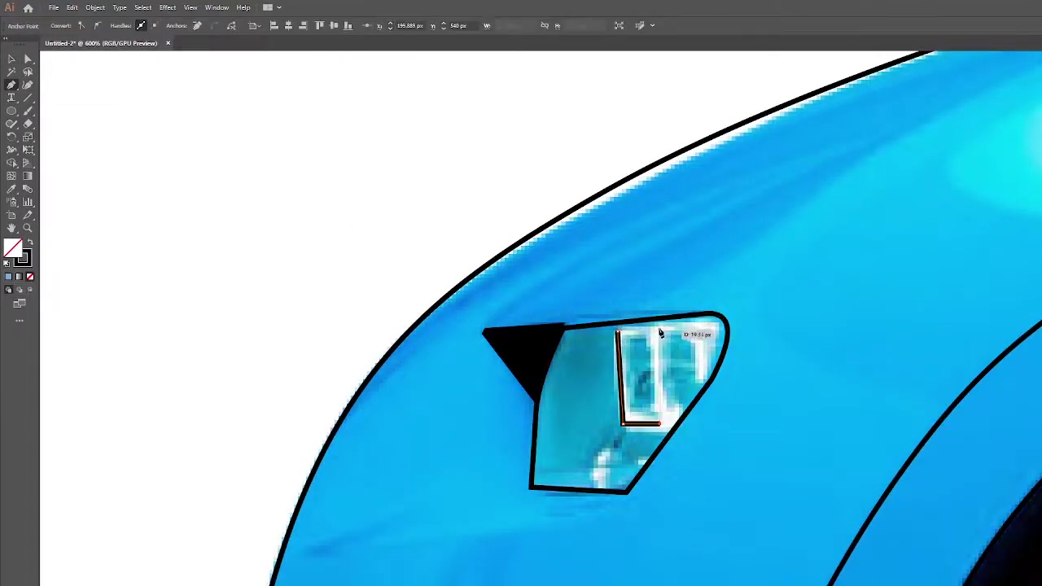
left_click(702, 380)
left_click(702, 330)
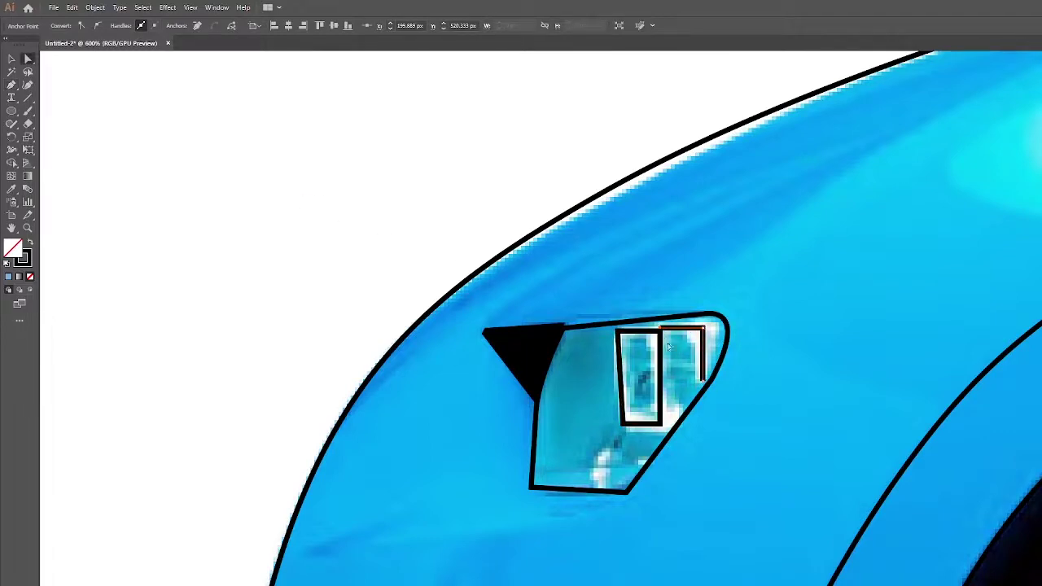
left_click(661, 329)
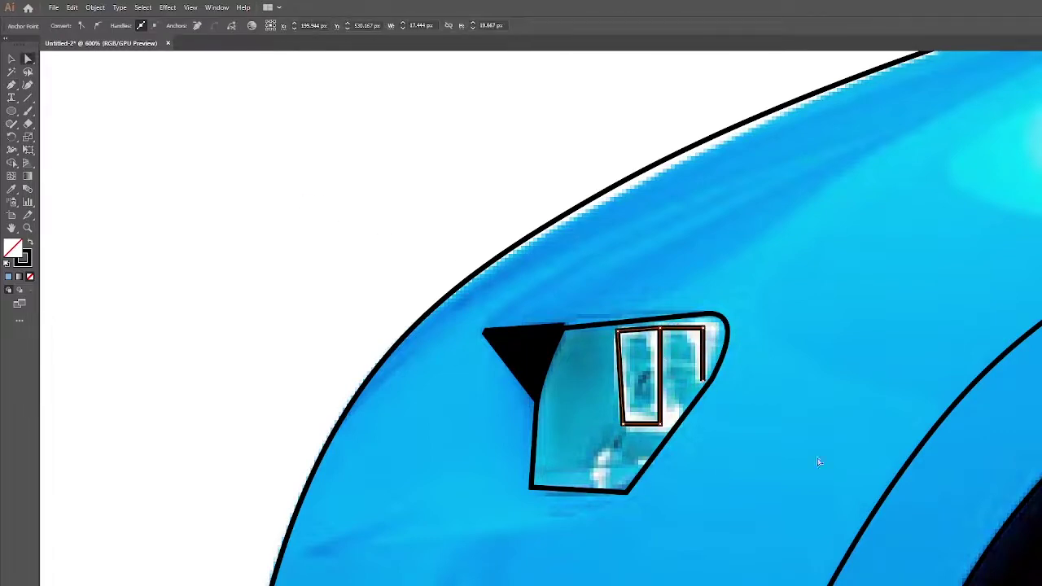
key("Delete")
Send the light strip path behind the headlight and check the headlight's anchors.
right_click(670, 333)
left_click(436, 246)
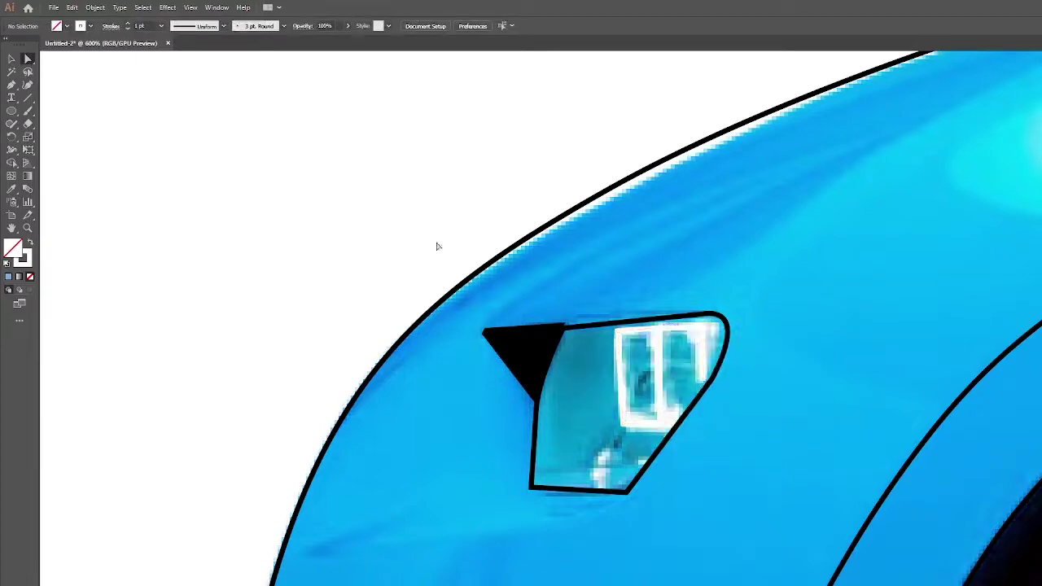
left_click(708, 341)
left_click(505, 196)
scroll(626, 395, "down", 2)
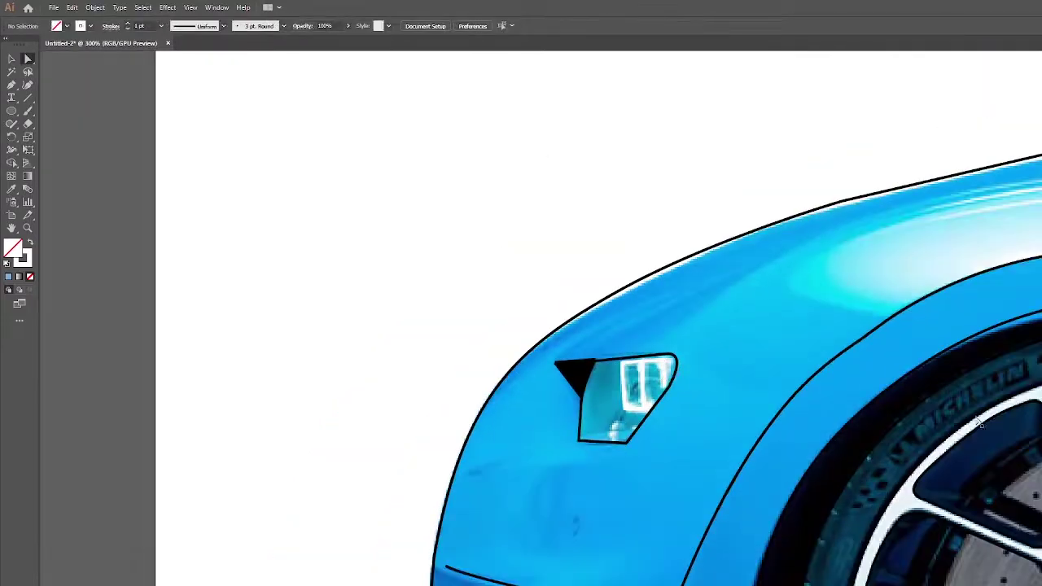
scroll(635, 399, "down", 2)
left_click(643, 394)
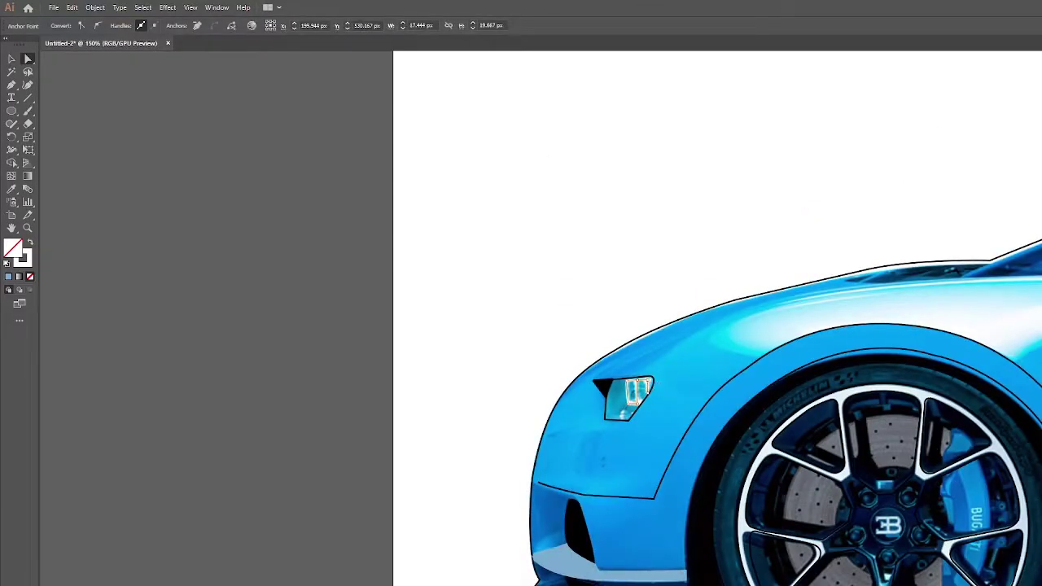
left_click(183, 125)
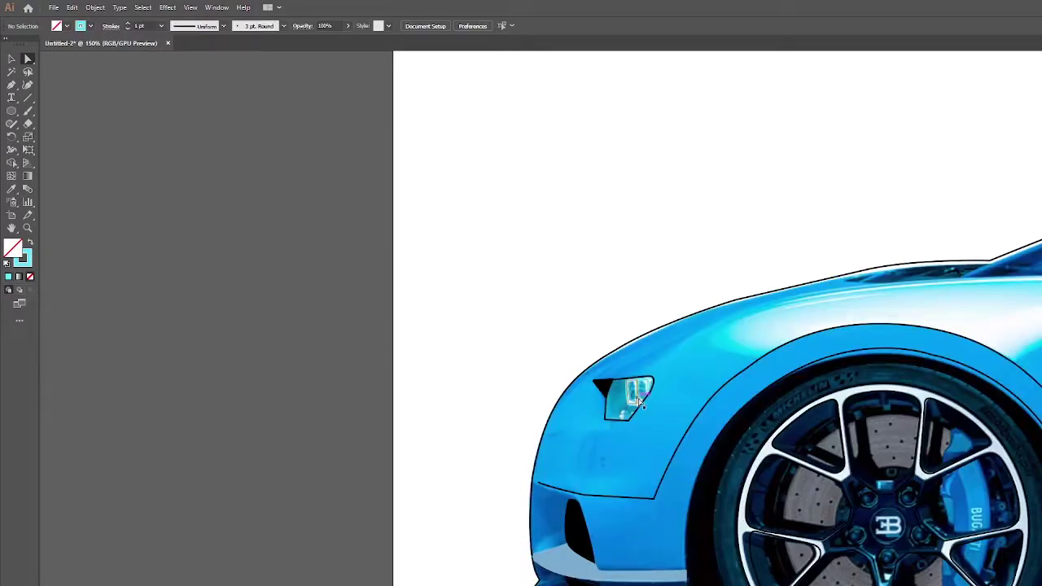
Fill the headlight shape with the teal swatch, then zoom out to the whole car side.
left_click(627, 423)
key("v")
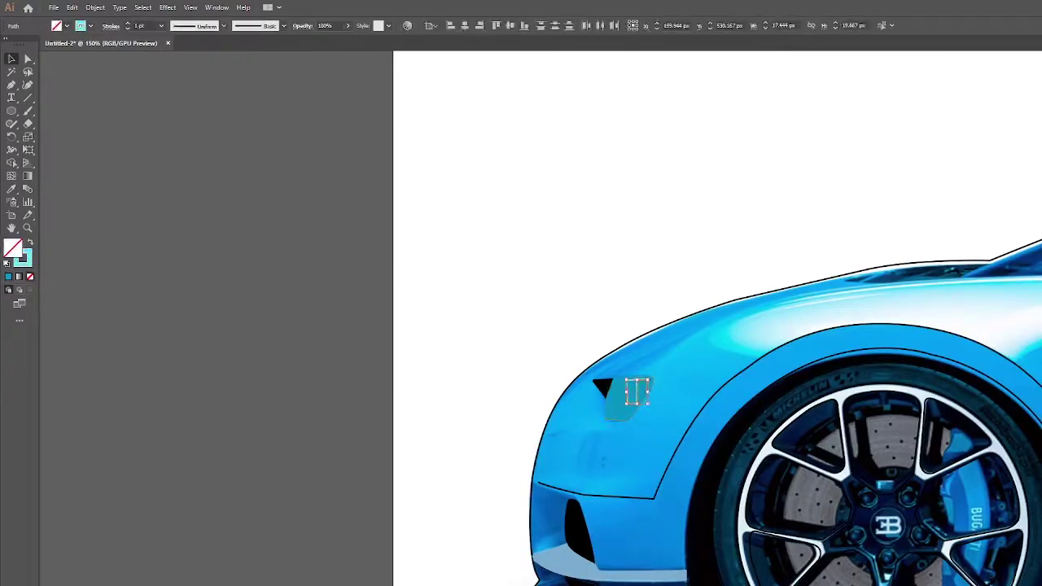
left_click(656, 389)
key("ctrl+shift+a")
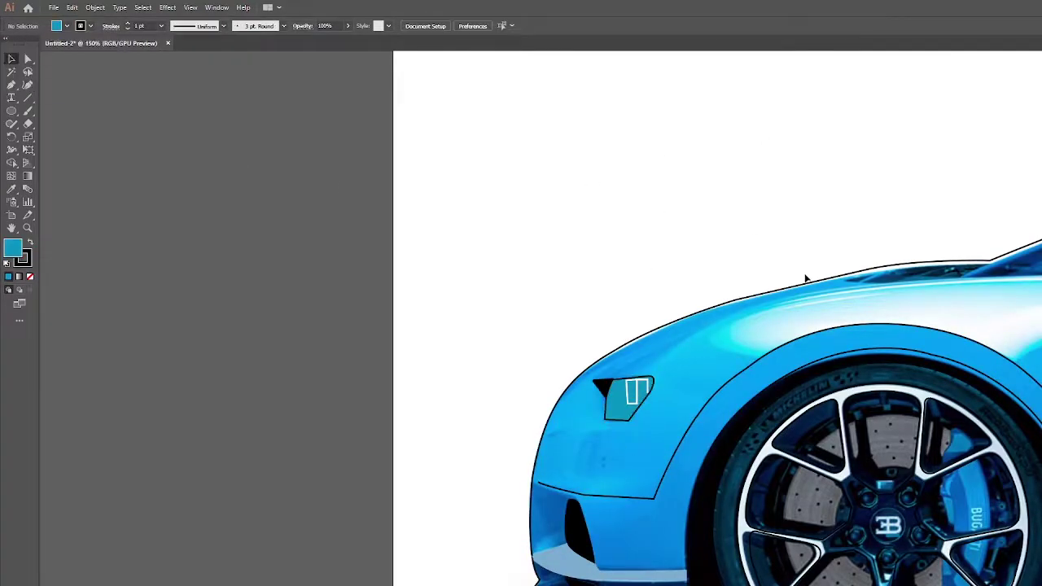
key("ctrl+minus")
left_click_drag(733, 407, 309, 302)
Reshape the rear roofline, stretching its curve outward above the rear window.
key("ctrl+plus")
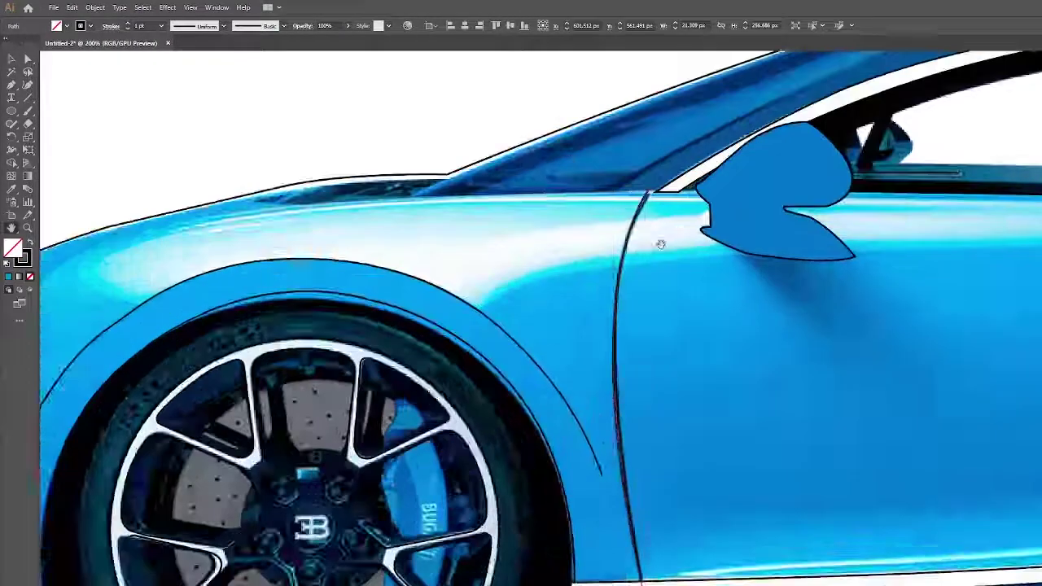
left_click(884, 193)
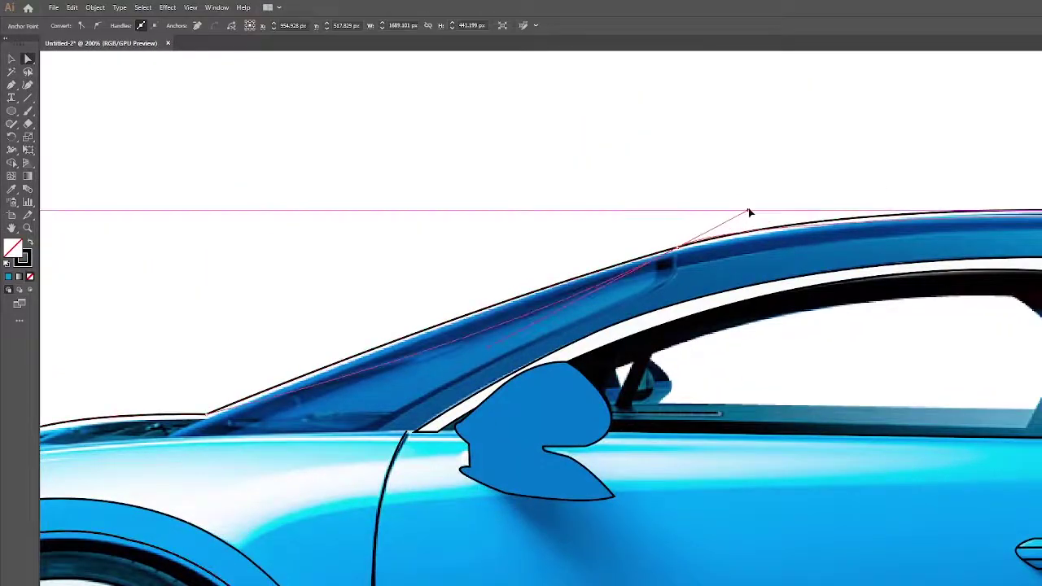
left_click_drag(821, 210, 861, 198)
left_click_drag(826, 283, 72, 292)
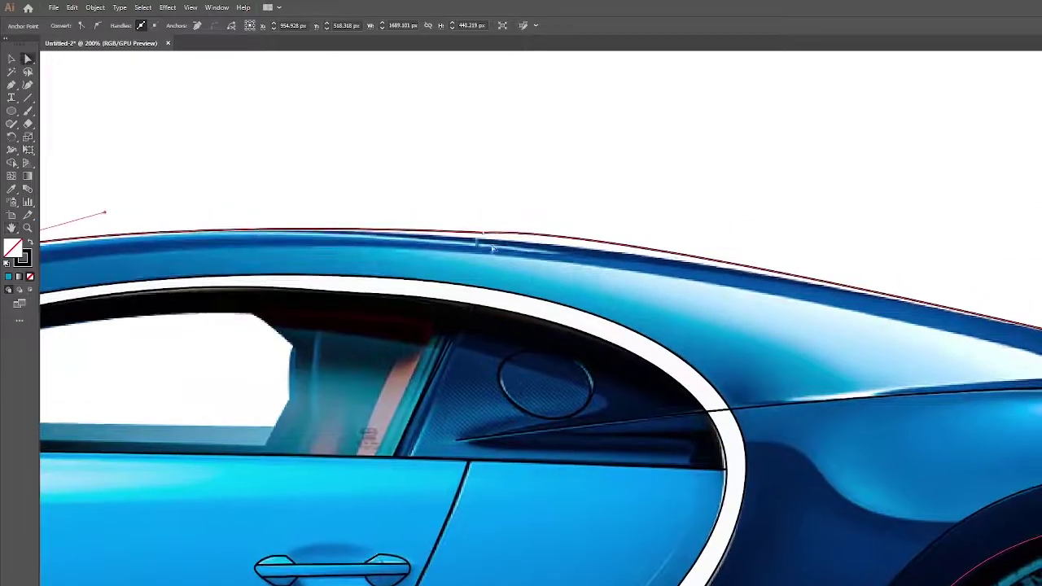
left_click(481, 241)
left_click_drag(652, 228, 764, 249)
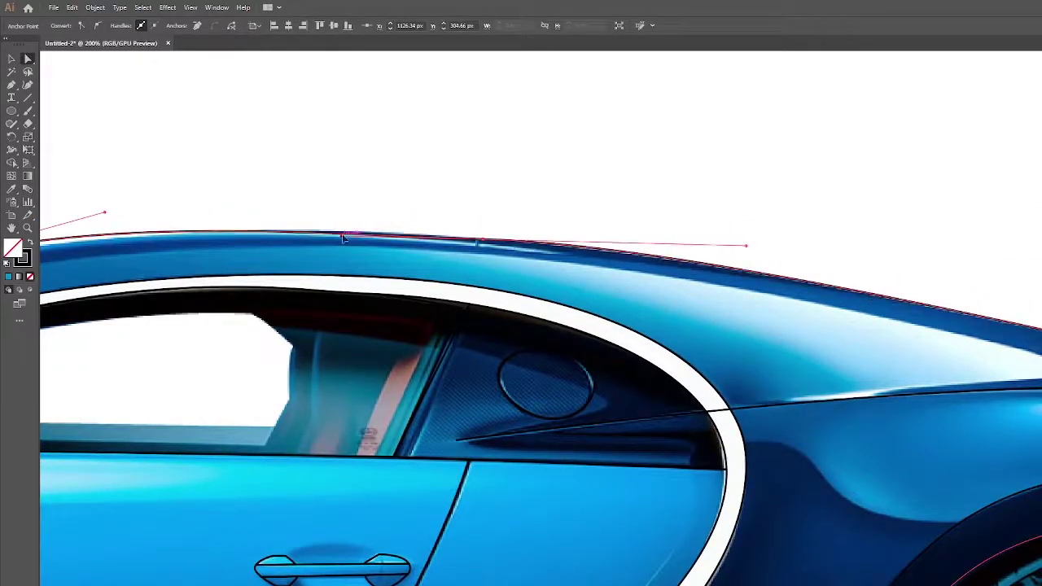
Move the front roofline anchor up-right and refine the windshield and roof curves.
key("ctrl+shift+a")
key("ctrl+minus")
left_click_drag(325, 407, 770, 355)
left_click(582, 212)
left_click_drag(583, 212, 668, 197)
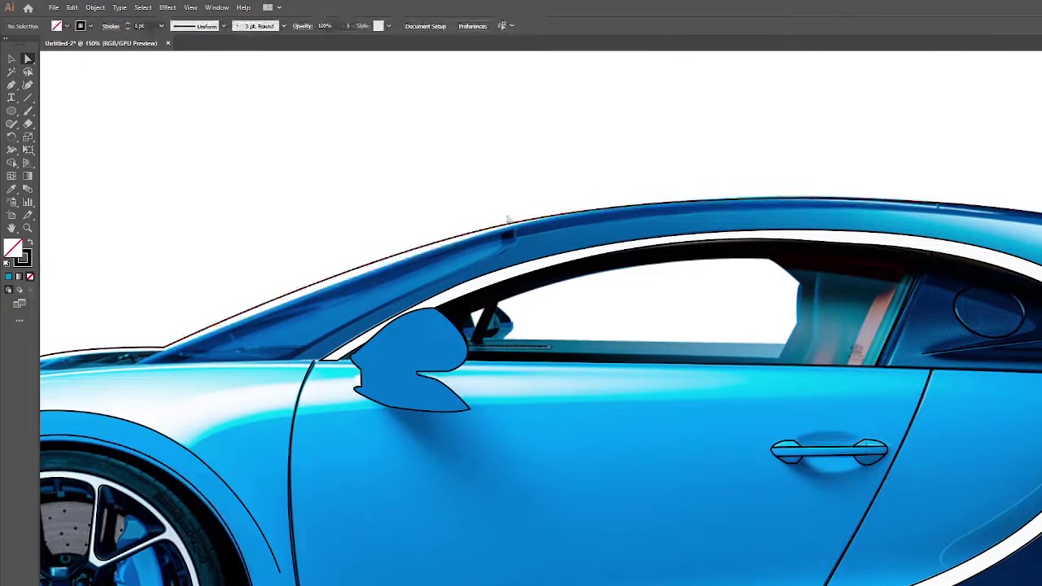
left_click_drag(360, 254, 478, 226)
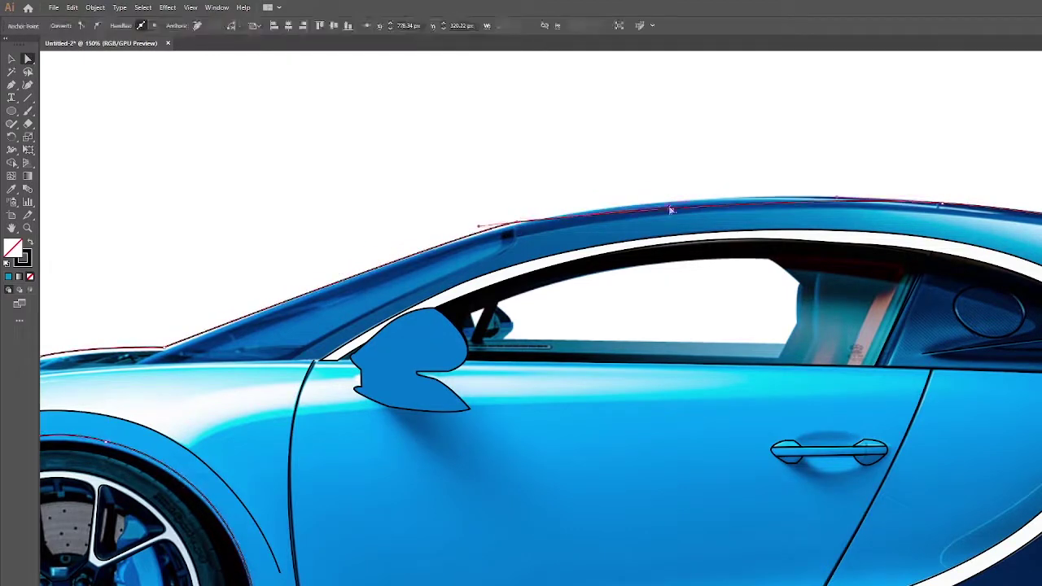
left_click_drag(668, 196, 777, 195)
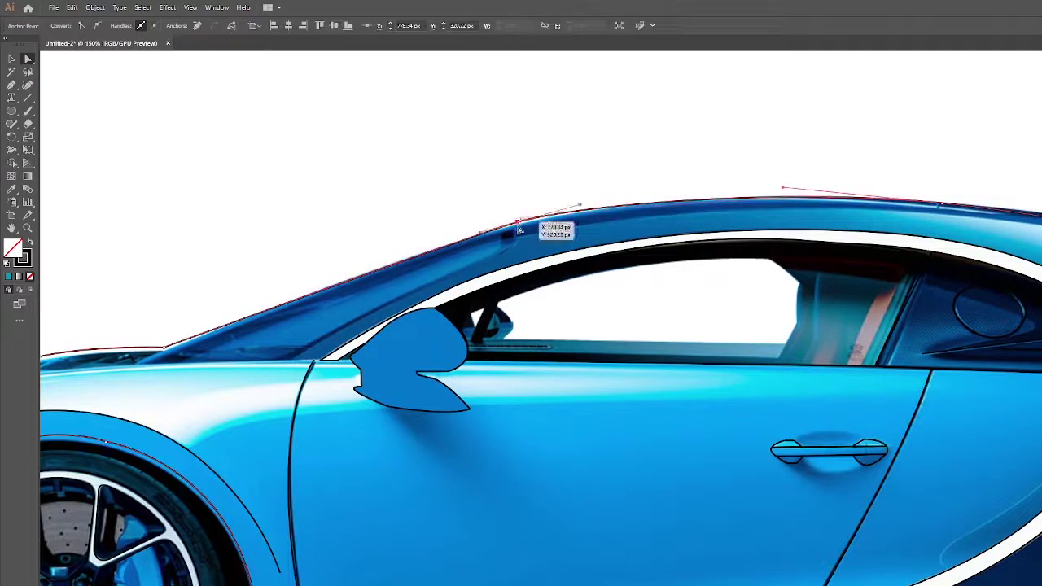
mouse_move(580, 209)
left_mouse_down()
mouse_move(547, 217)
mouse_move(494, 257)
left_mouse_up()
Trace the A-pillar outline along the windshield with the Pen tool, adjusting its base curve.
key("p")
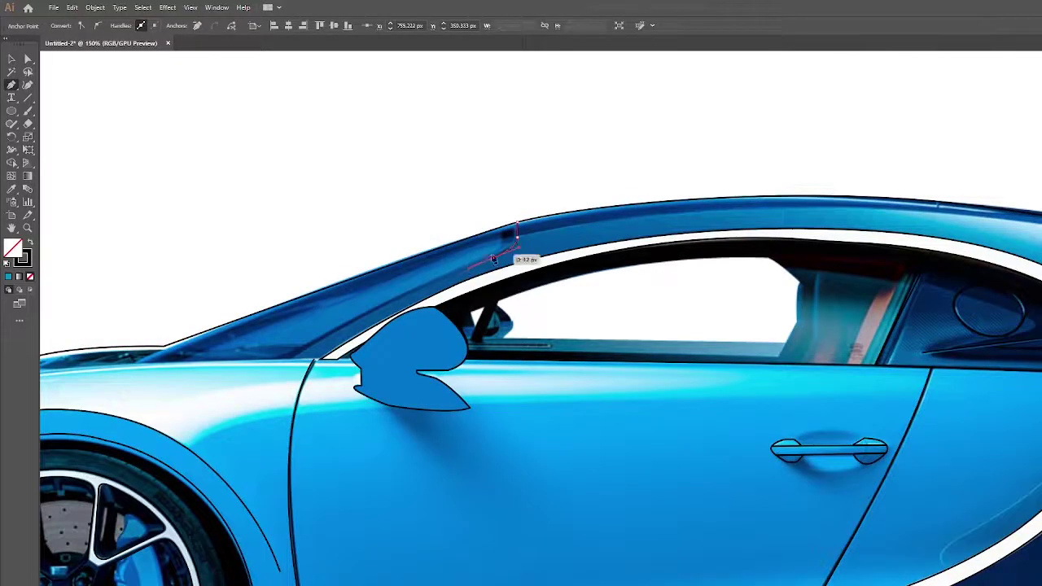
left_click_drag(141, 367, 225, 354)
left_click(157, 349, "ctrl")
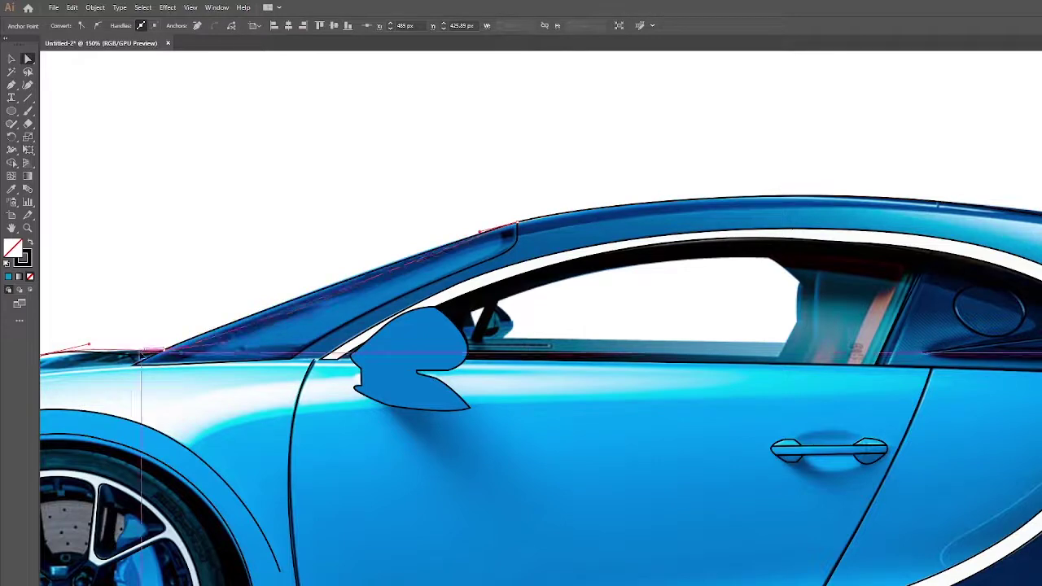
left_click(397, 277, "ctrl+alt")
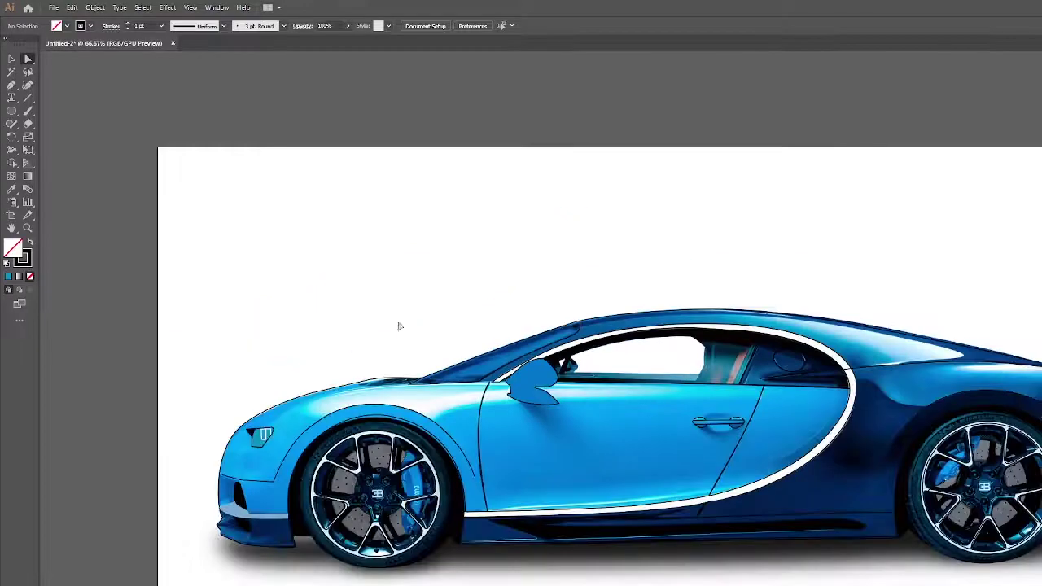
left_click_drag(400, 326, 435, 379)
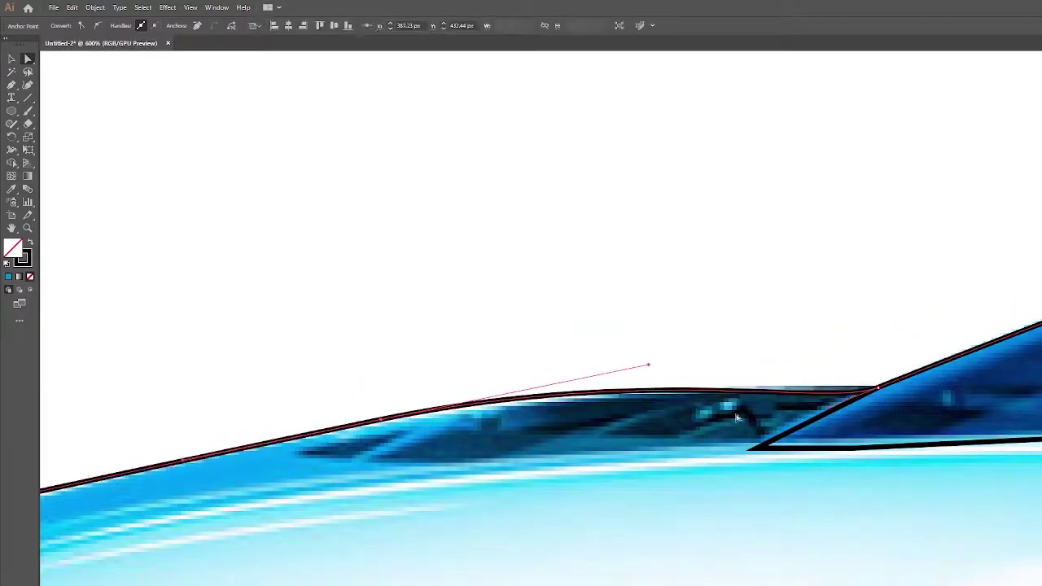
scroll(725, 312, "down", 6)
left_click(764, 372)
key("p")
scroll(757, 371, "up", 5)
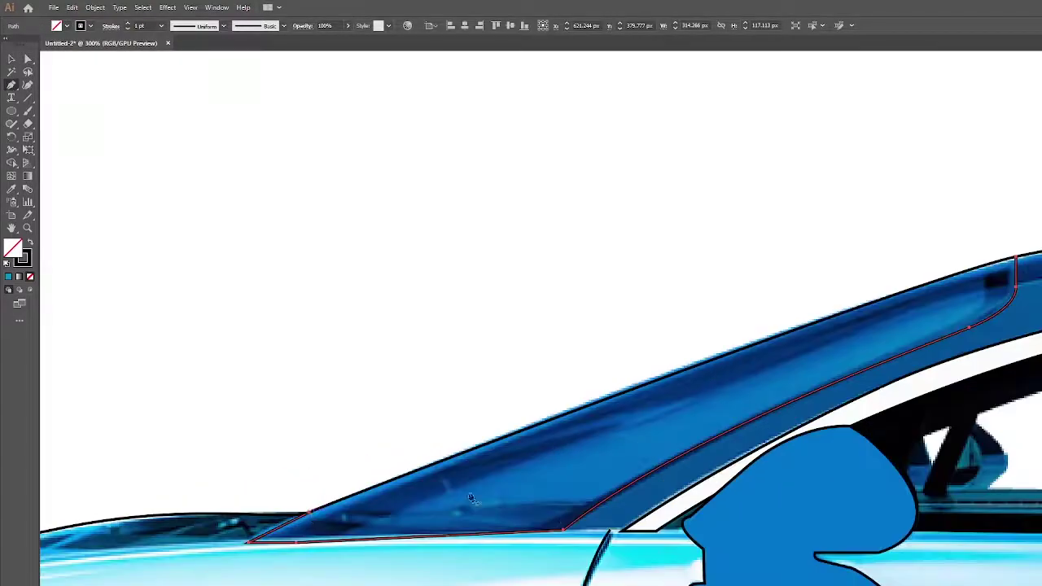
Fill the windshield pillar shape solid blue and check the tracing in Outline view.
left_click(570, 456)
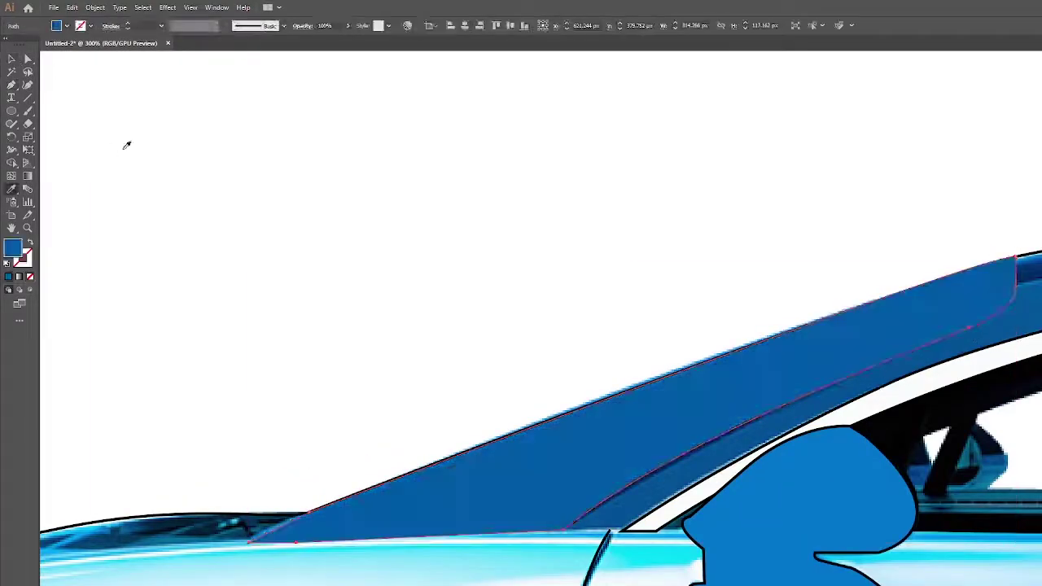
scroll(486, 279, "down", 3)
left_click(67, 25)
scroll(768, 279, "down", 5)
key("ctrl+y")
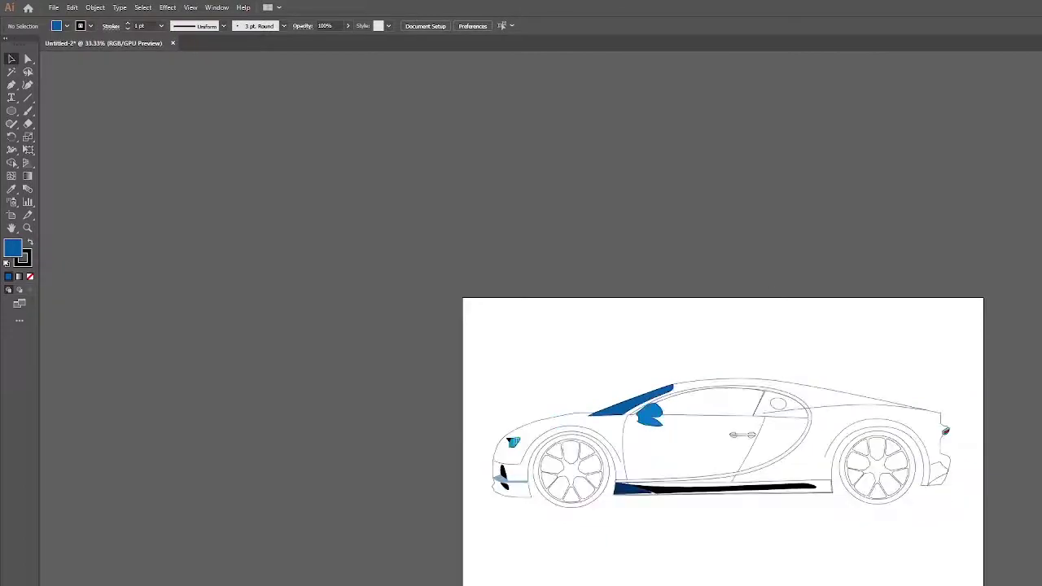
key("ctrl+y")
Zoom in on the rear fender and begin tracing the haunch highlight beside the door arc.
left_click(862, 399)
key("i")
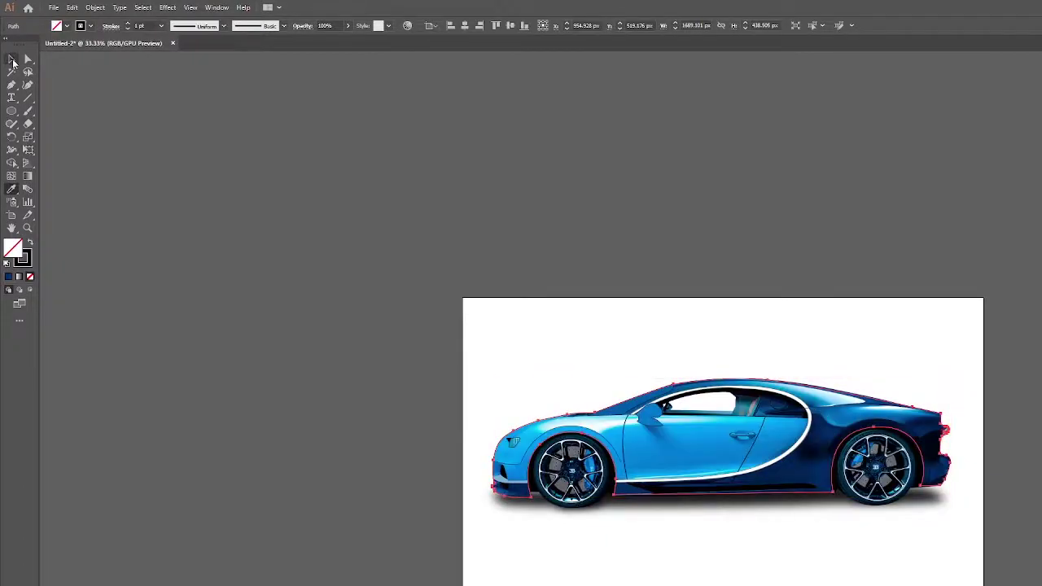
key("ctrl+1")
left_click(12, 59)
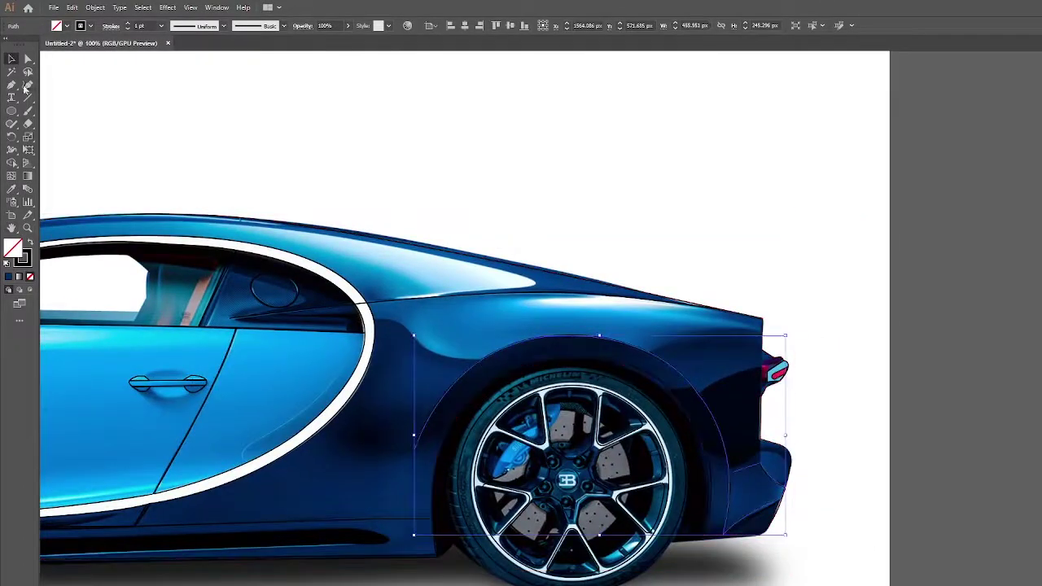
key("ctrl+equal")
key("ctrl+equal")
key("ctrl+equal")
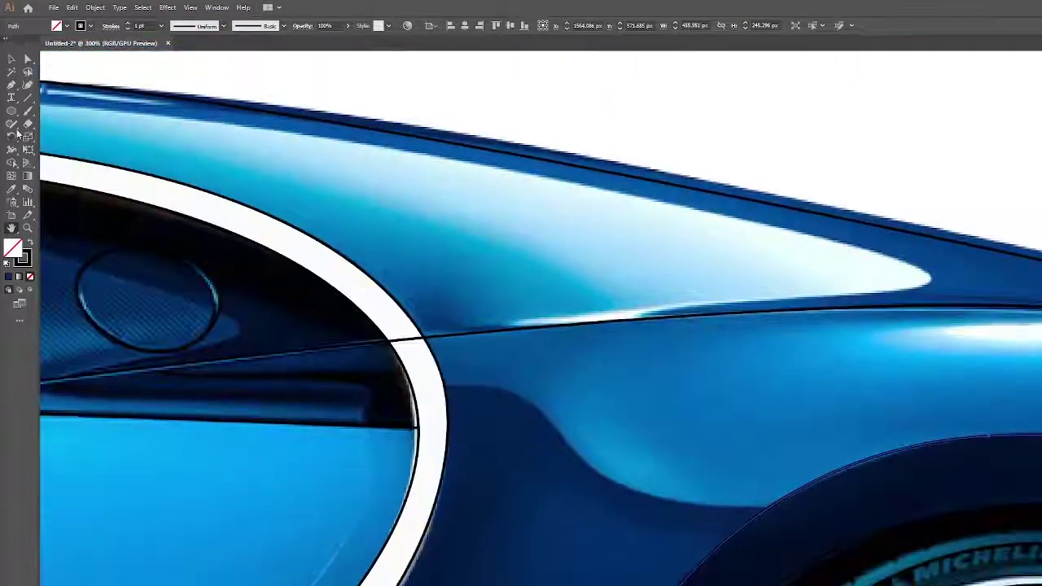
key("p")
left_click(440, 388)
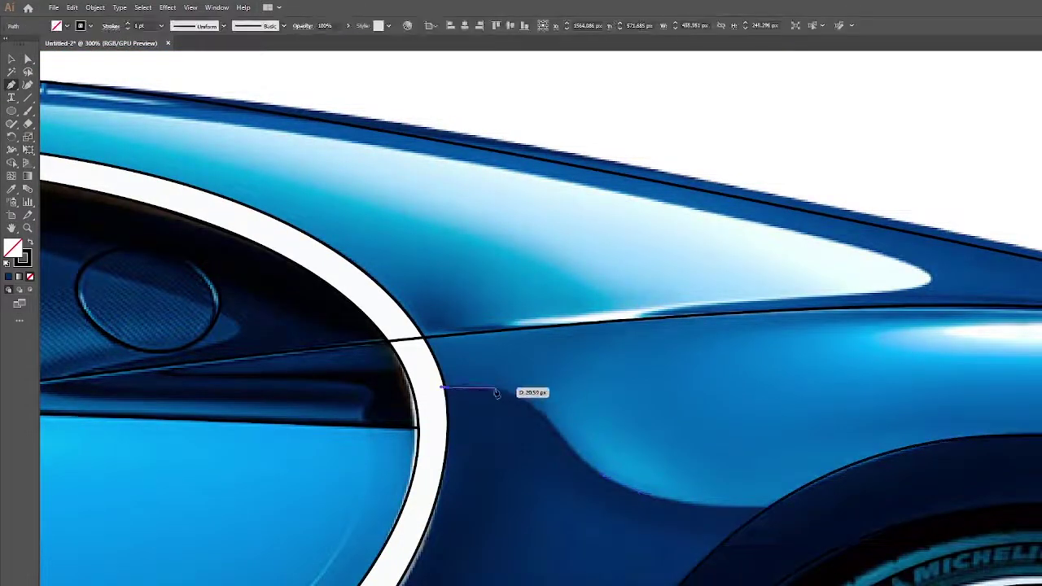
left_click(491, 390)
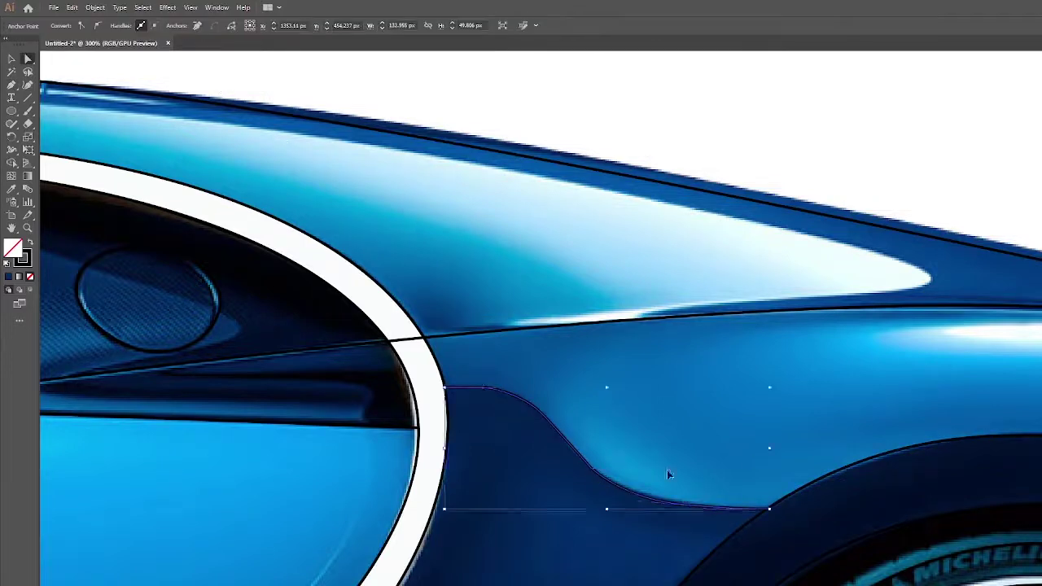
Curve the highlight outline along the wheel arch and fender top, closing the shape.
key("ctrl+1")
left_click_drag(865, 395, 683, 413)
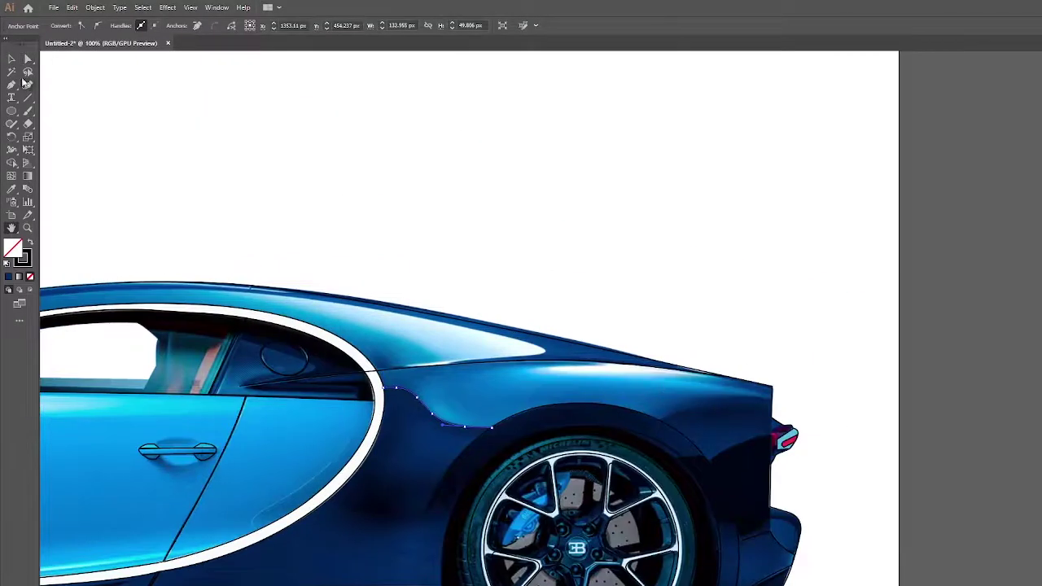
left_click(660, 420)
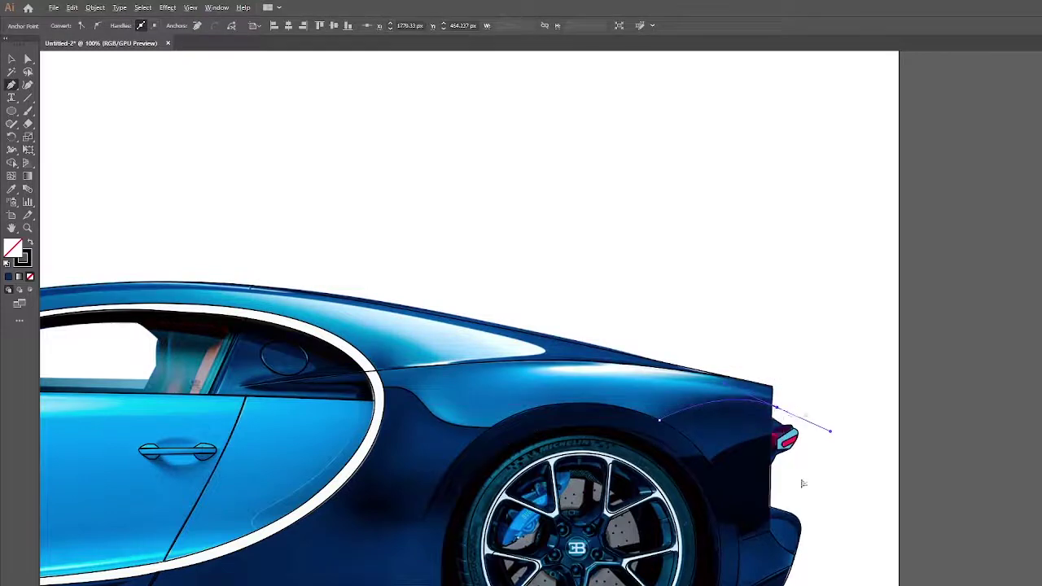
key("ctrl+plus")
left_click_drag(718, 409, 951, 386)
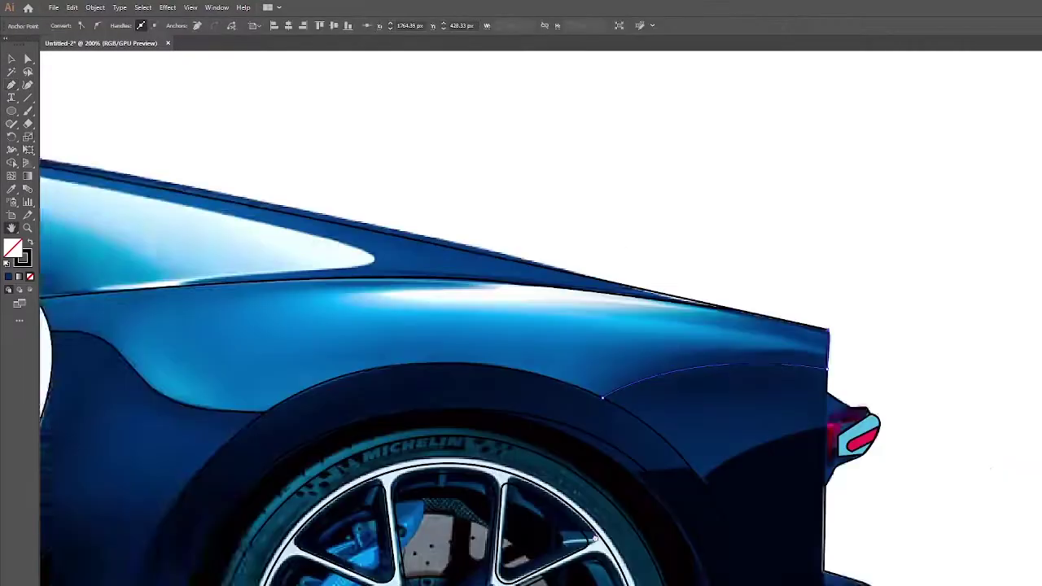
left_click(641, 333)
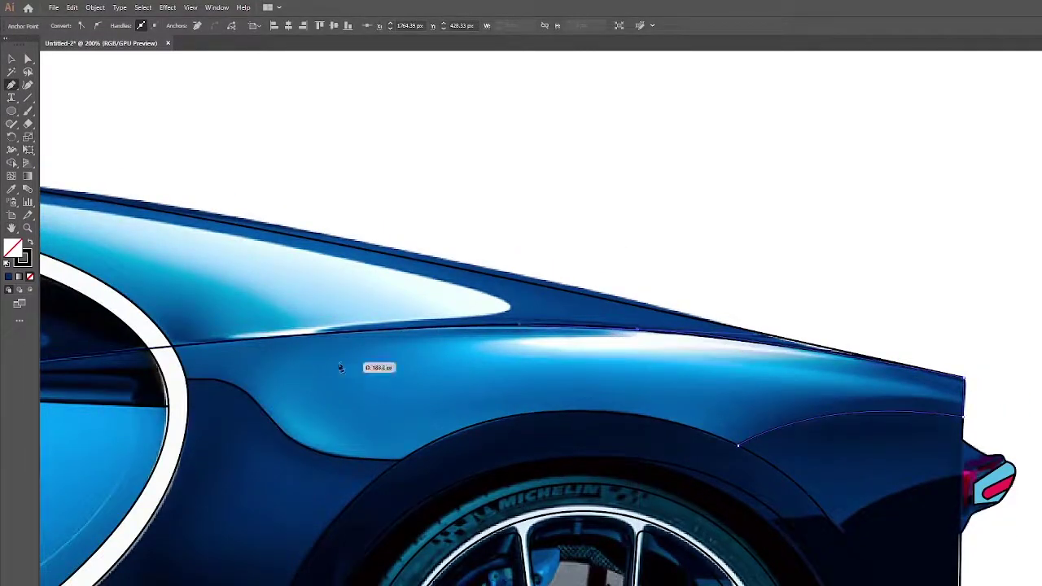
scroll(175, 349, "left", 3)
left_click_drag(304, 352, 305, 384)
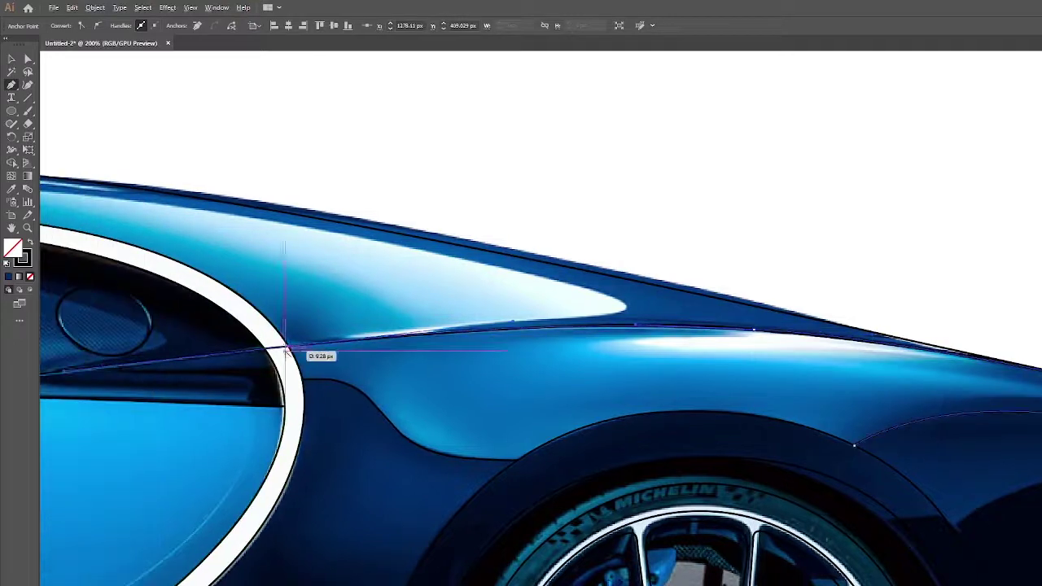
left_click(301, 380)
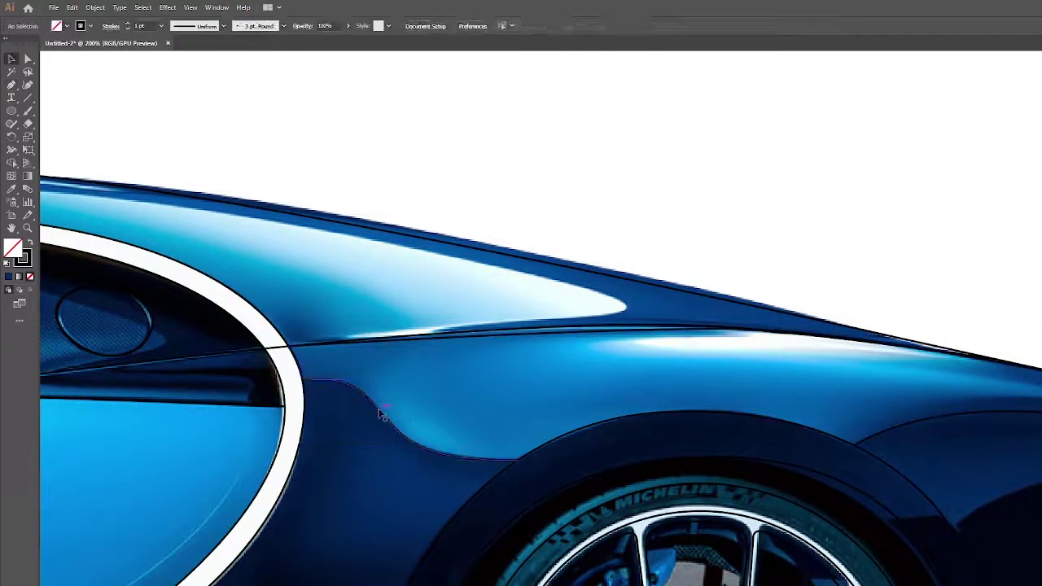
Select the traced haunch highlight and give it a blue fill.
scroll(430, 341, "down", 1)
key("v")
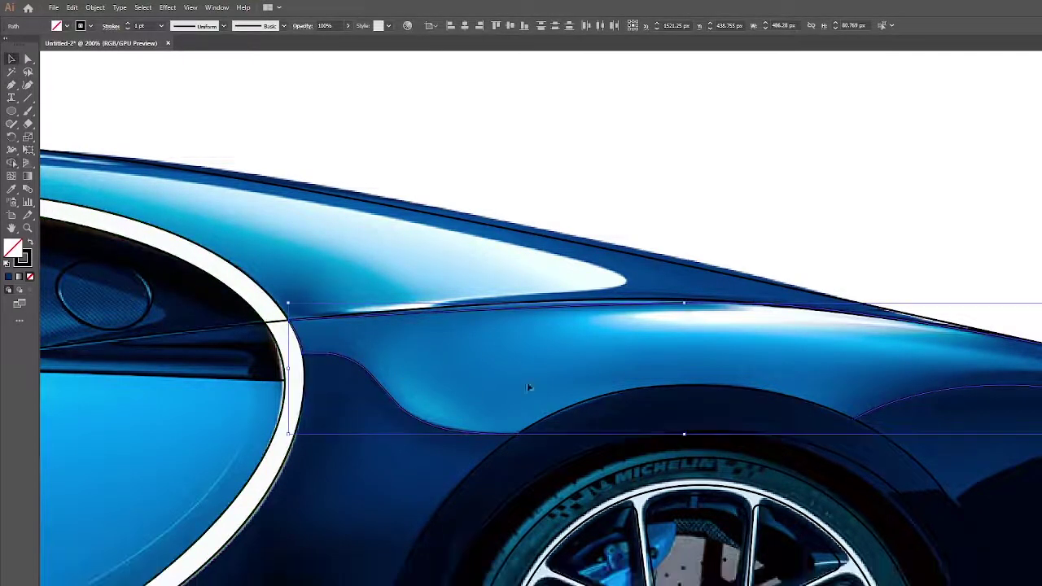
key("i")
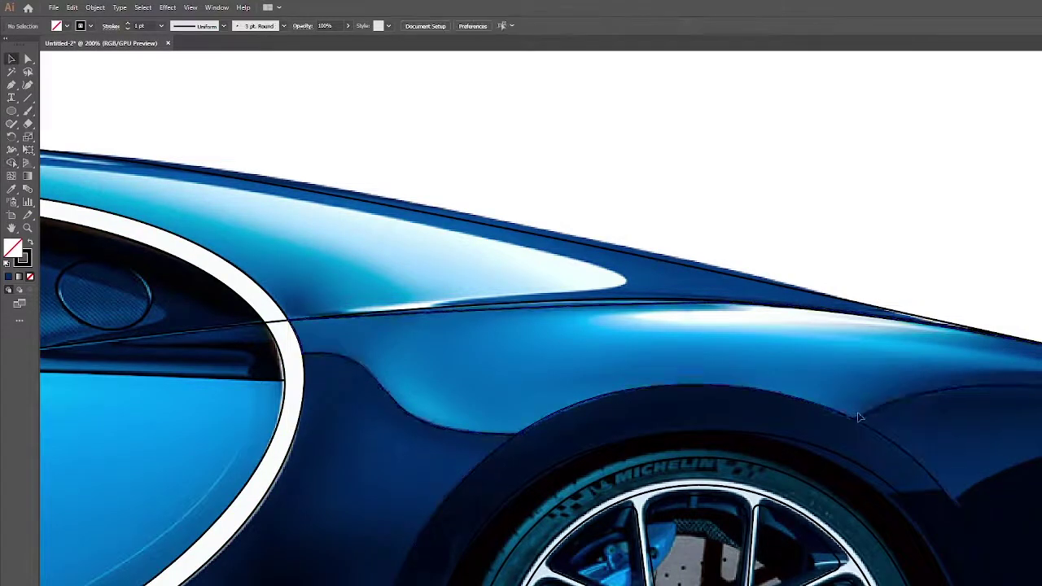
left_click(785, 318)
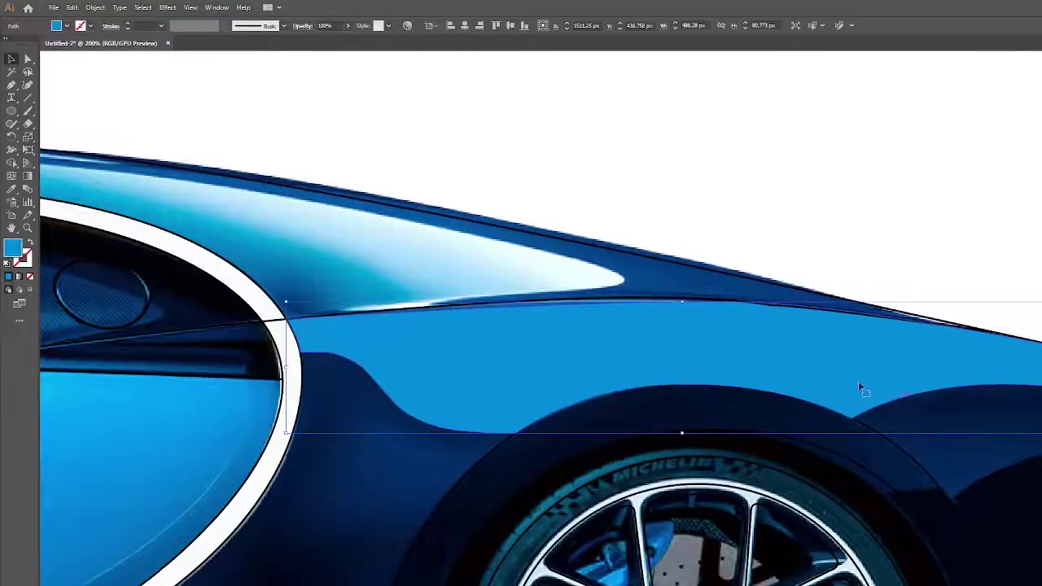
left_click(67, 25)
Apply a cyan gradient to the haunch, running vertically from the wheel upward, stop opacity 100%.
left_click(22, 69)
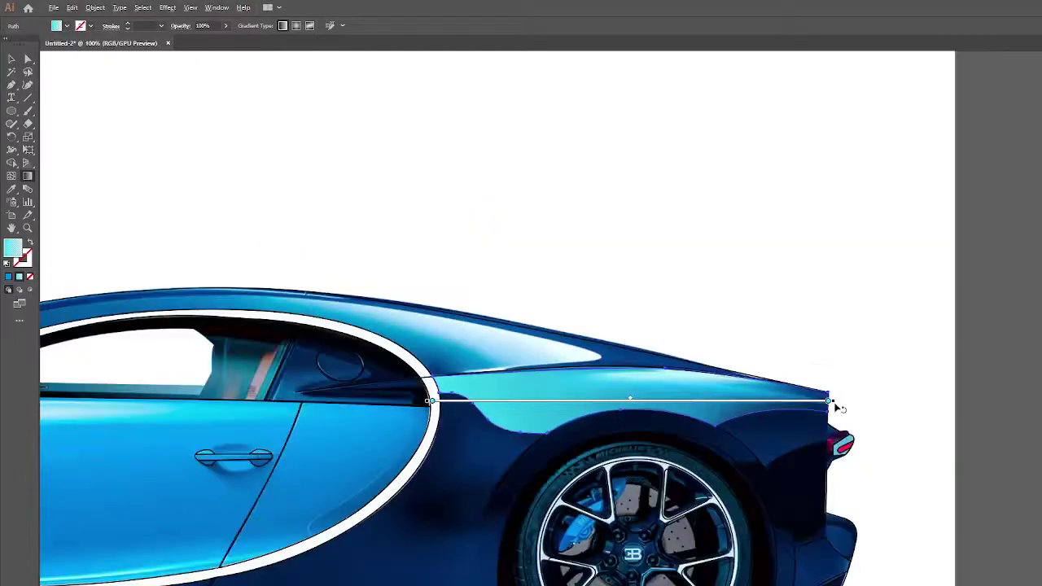
left_click_drag(454, 465, 786, 337)
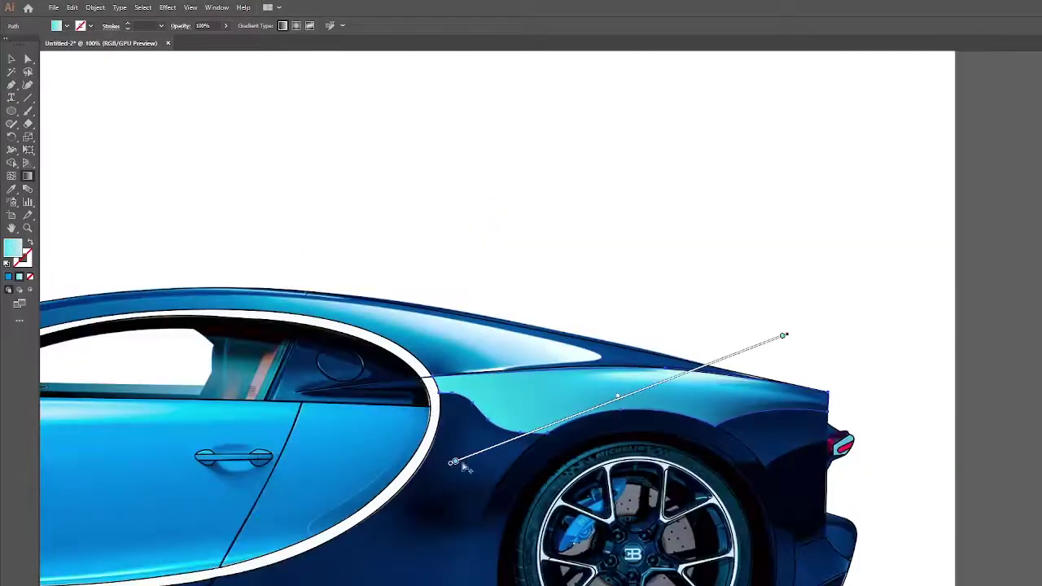
left_click_drag(462, 461, 548, 189)
left_click_drag(629, 466, 632, 261)
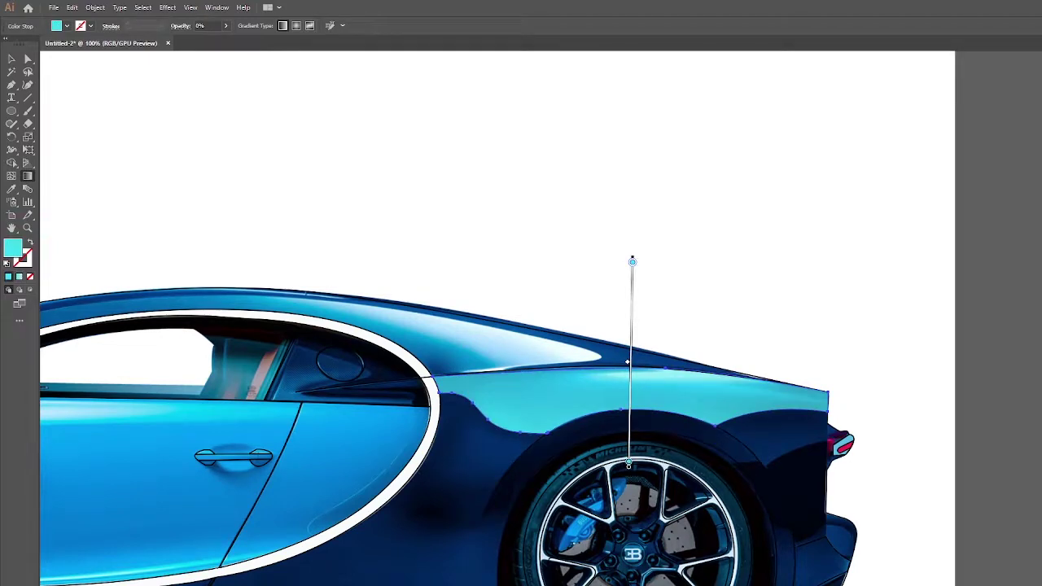
type("100")
key("Return")
Sample a photo blue for the stop, shorten the gradient, add a stop, and deselect.
left_click(534, 434)
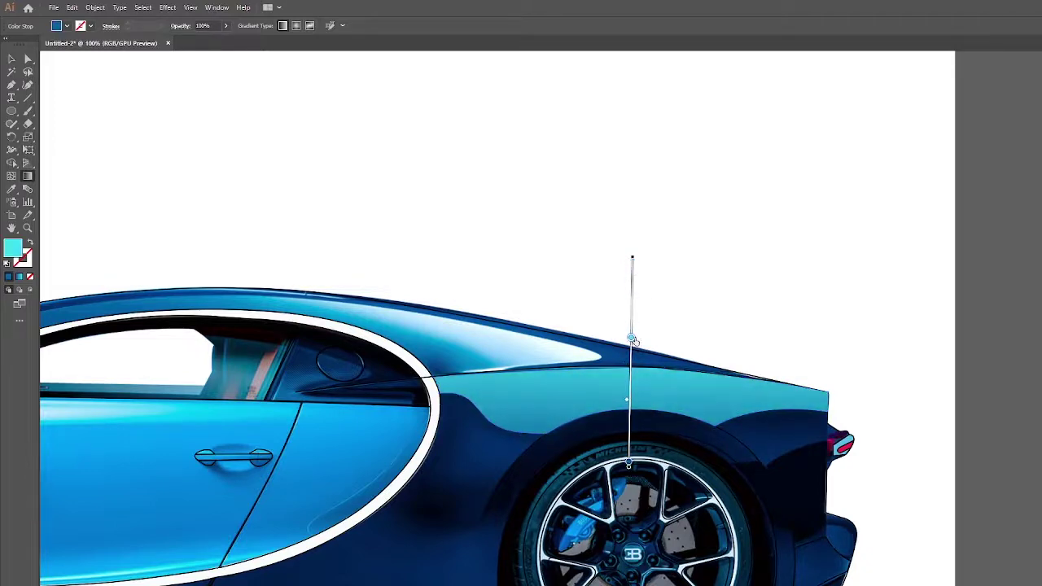
left_click_drag(632, 261, 632, 301)
left_click(630, 411)
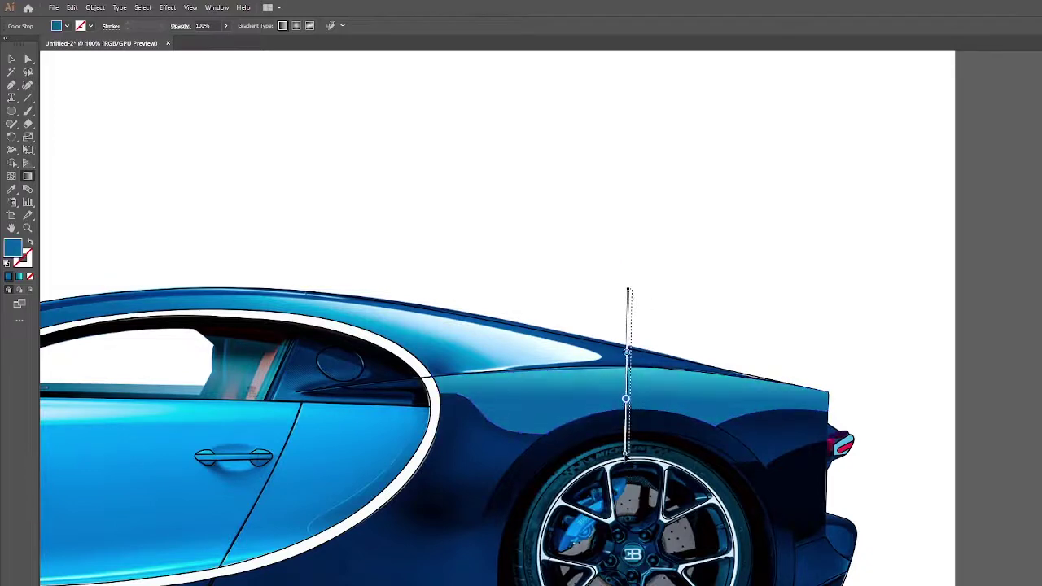
key("v")
left_click(833, 255)
key("ctrl+minus")
key("ctrl+minus")
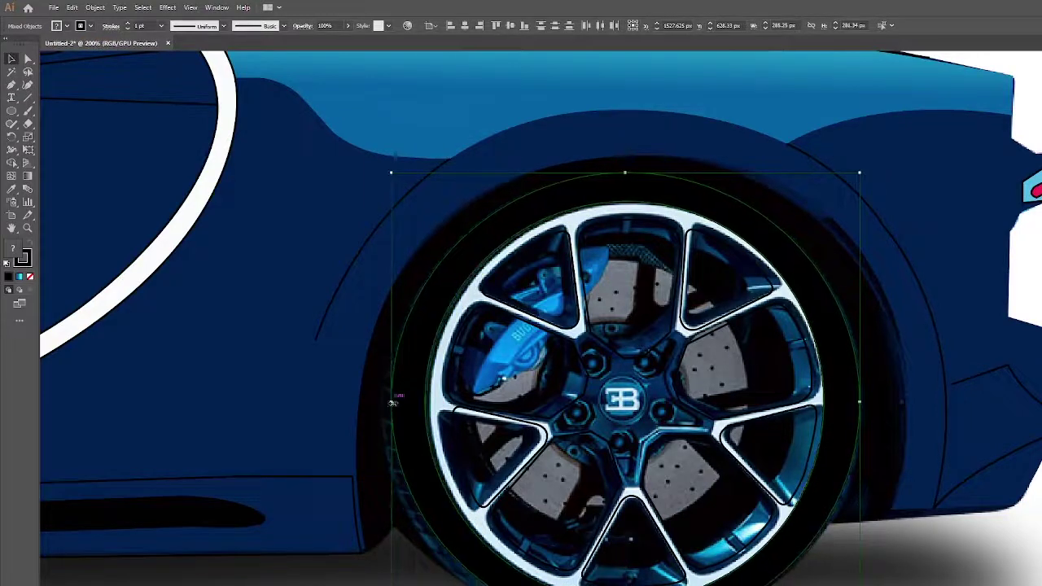
Resize the rear tyre ring to fit the wheel.
left_click_drag(860, 404, 904, 407)
left_click(1002, 404)
left_click(849, 418)
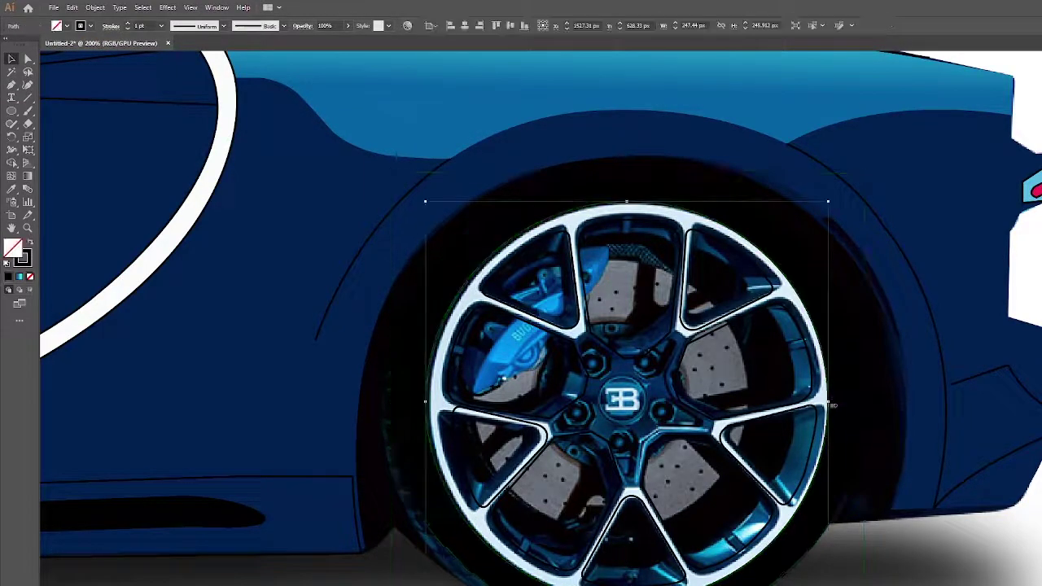
Set the rear wheel's spoke outlines to a 3 pt stroke.
left_click(554, 440)
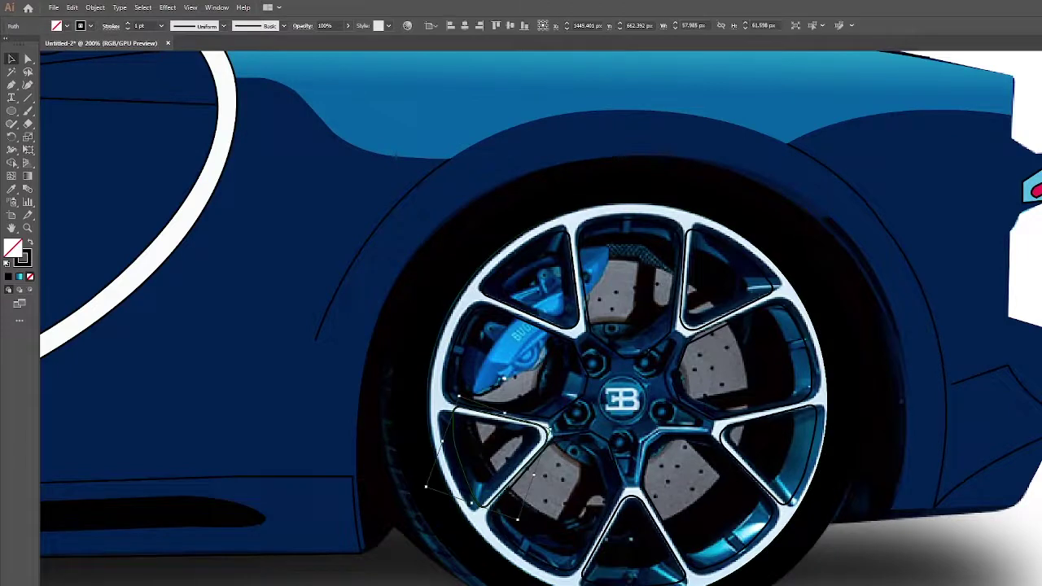
scroll(553, 440, "down", 3)
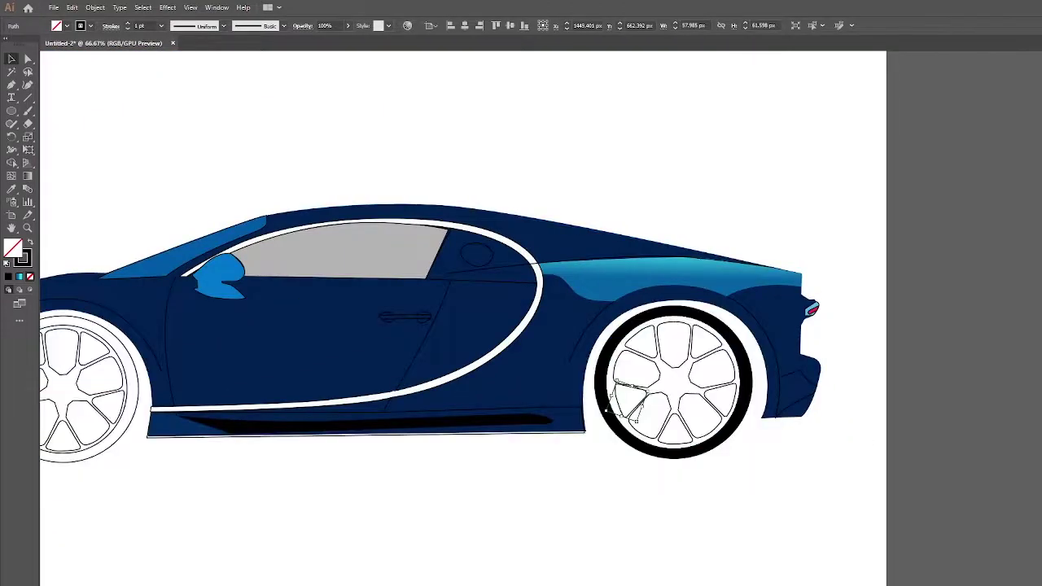
left_click(144, 25)
type("3")
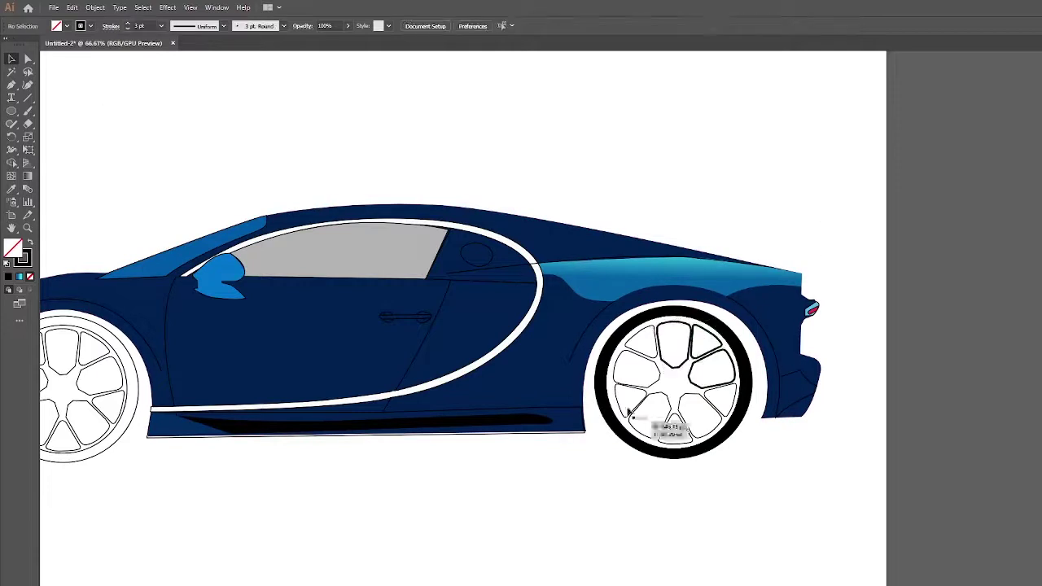
left_click(675, 418)
key("Return")
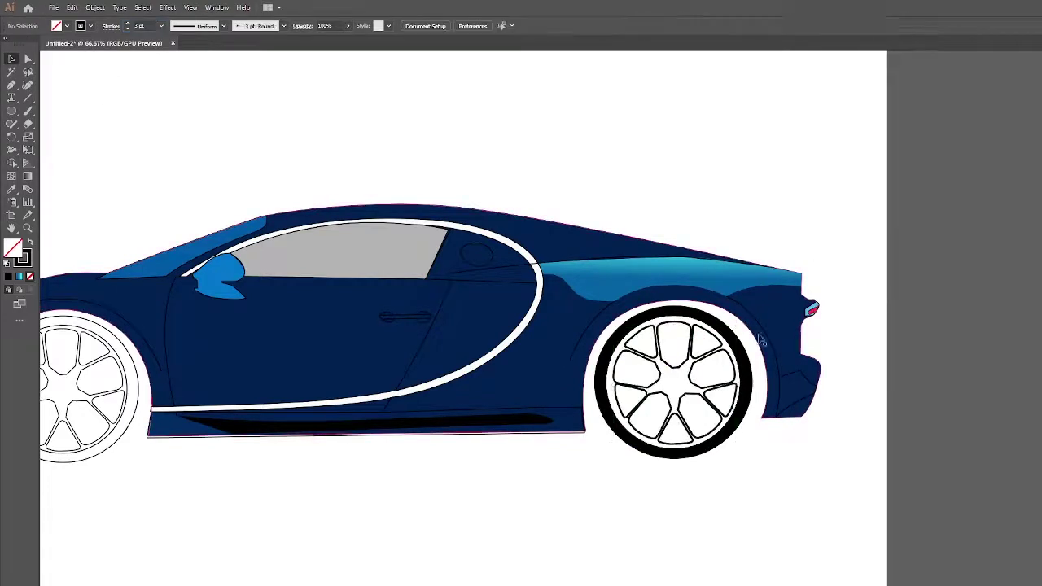
left_click(692, 335)
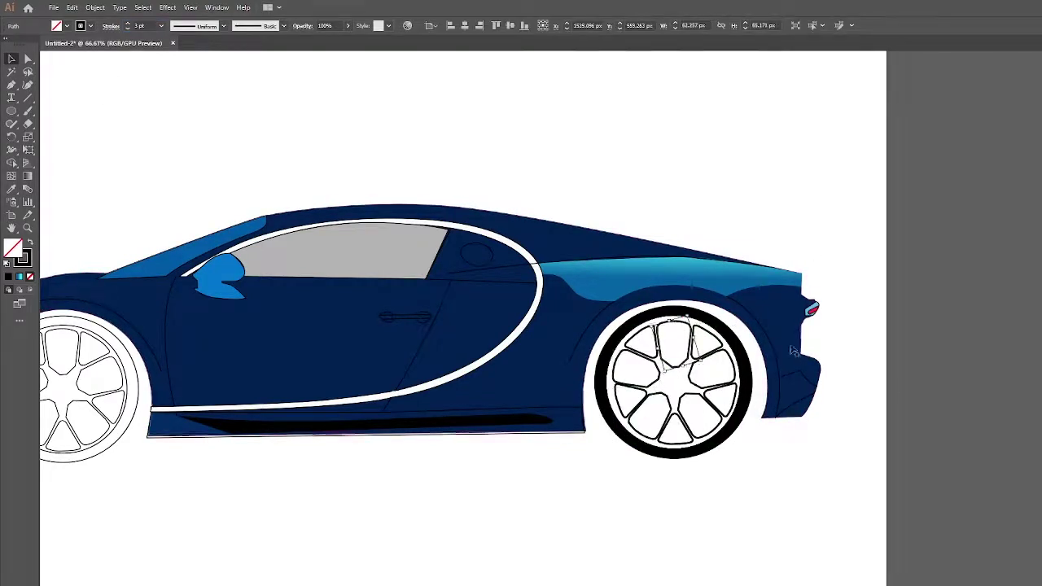
left_click(894, 408)
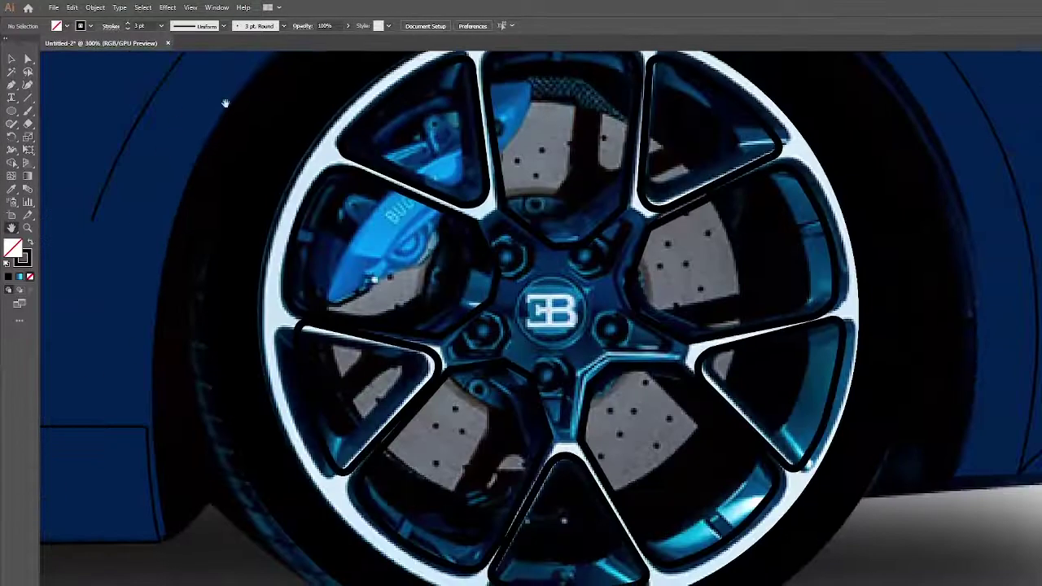
Draw a small hub circle over the wheel's centre logo with the Ellipse tool.
left_click_drag(587, 348, 587, 347)
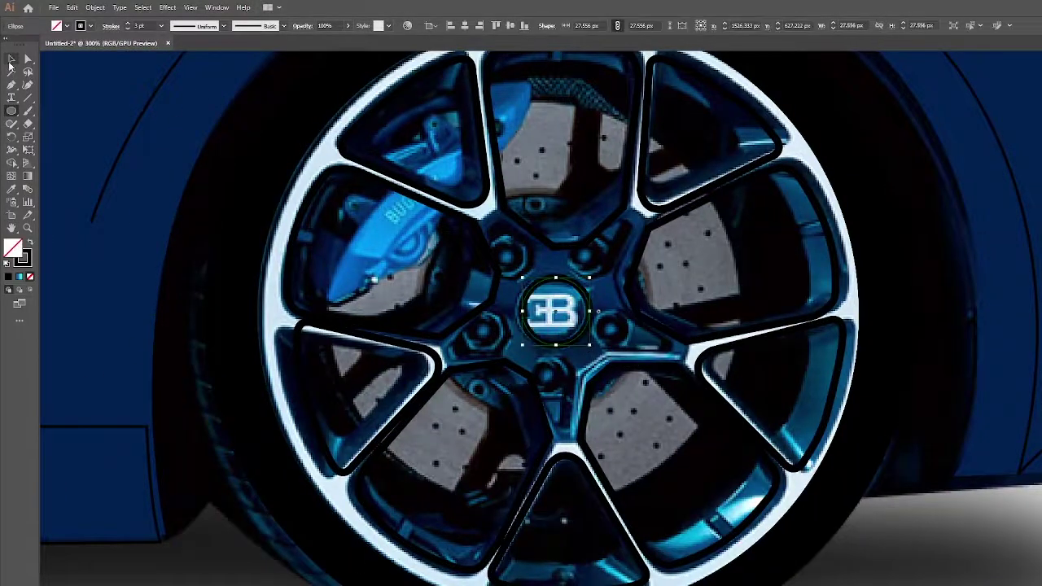
key("v")
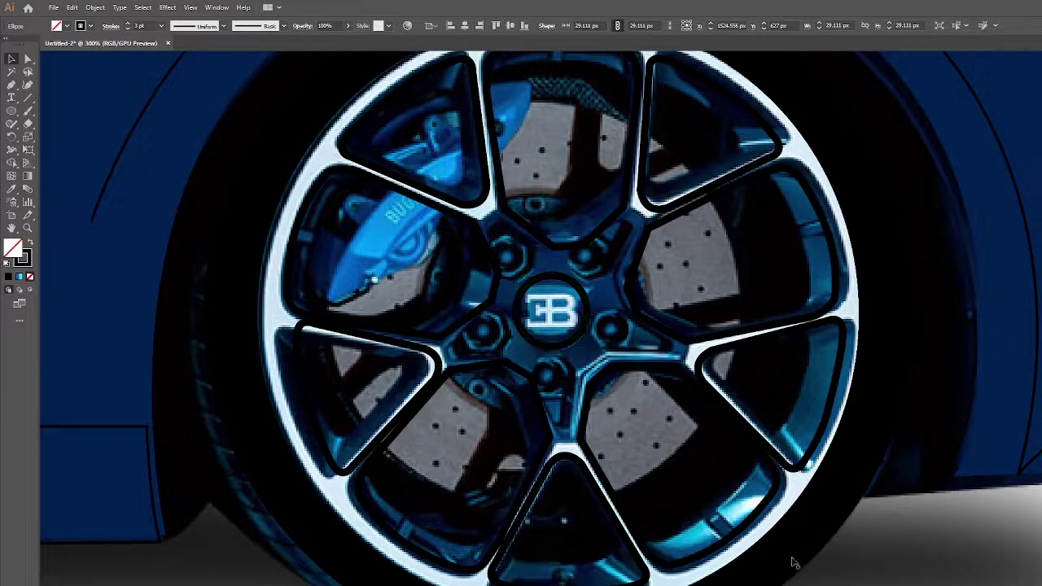
key("l")
left_click_drag(494, 242, 511, 261)
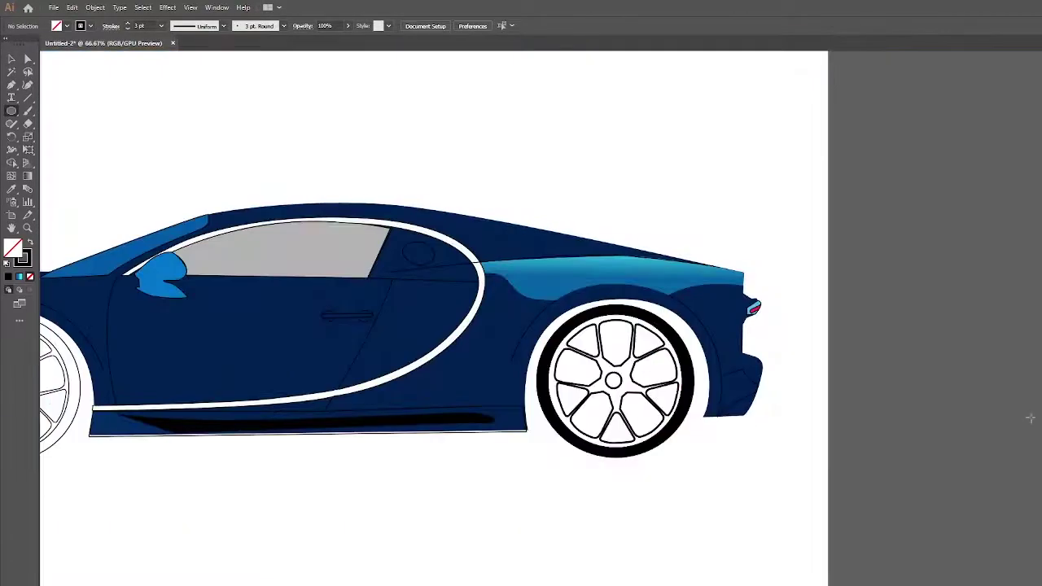